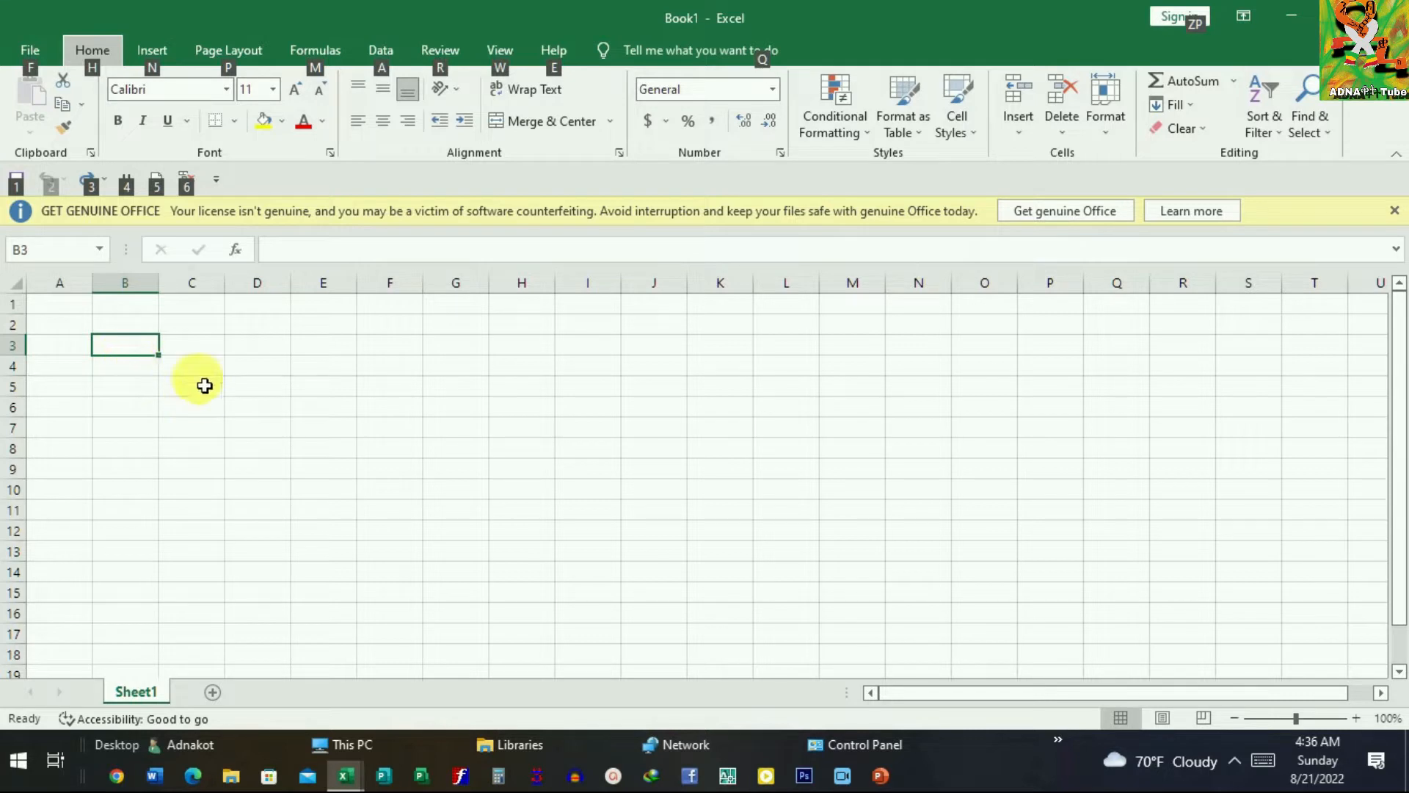
# Step: Enter the title "Student grade report" in A1 and the column header "Id" in A2
pyautogui.click(63, 304)
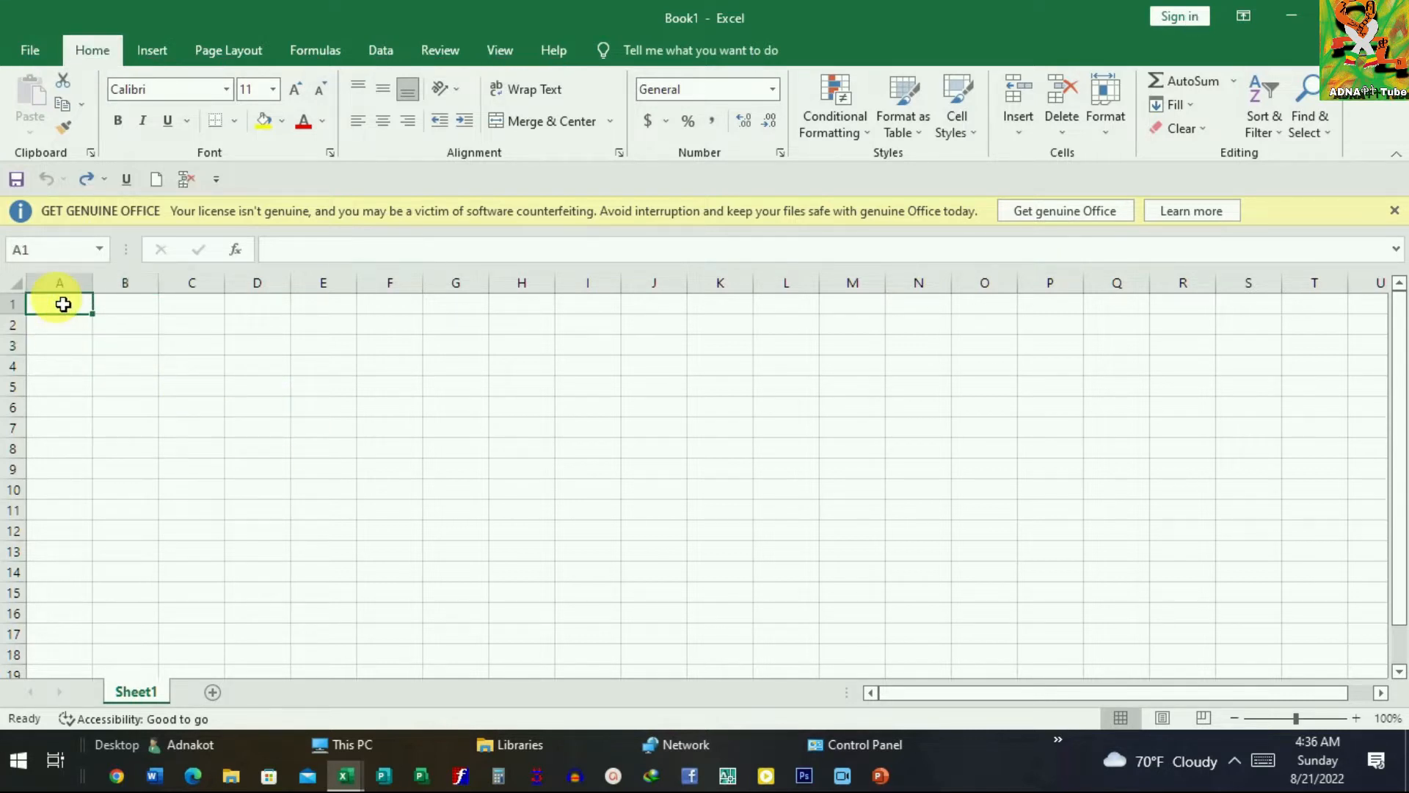
pyautogui.write('Stu')
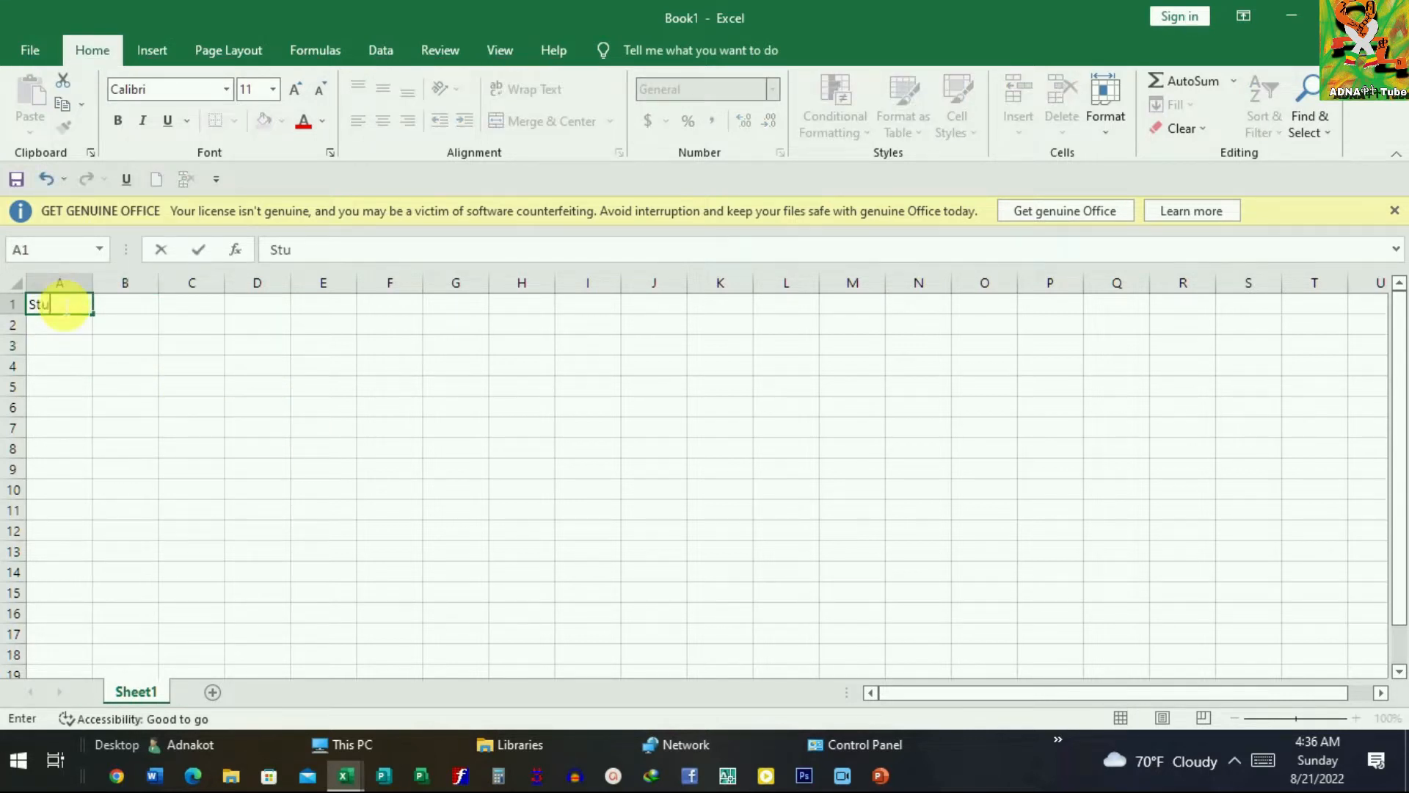
pyautogui.write('dent grade report')
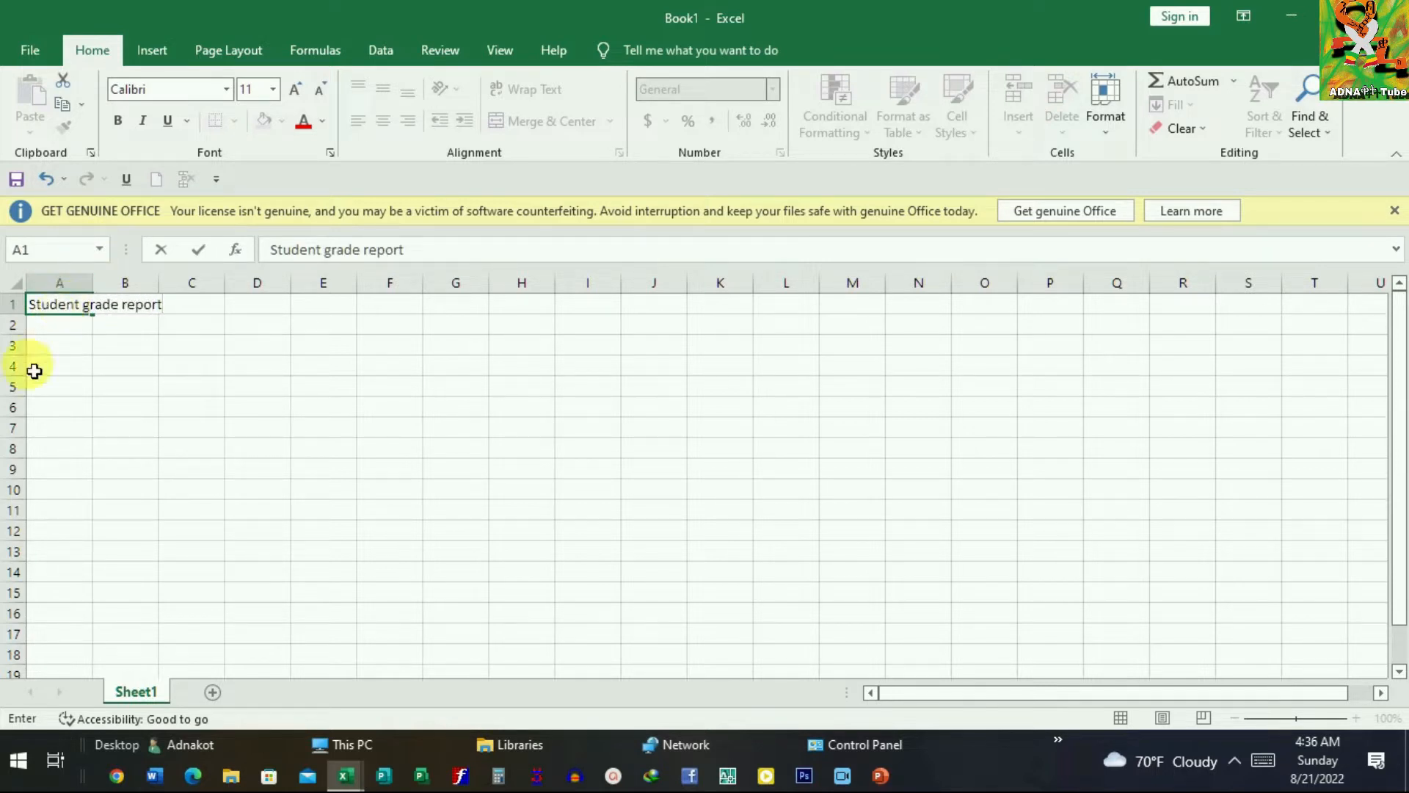
pyautogui.click(56, 331)
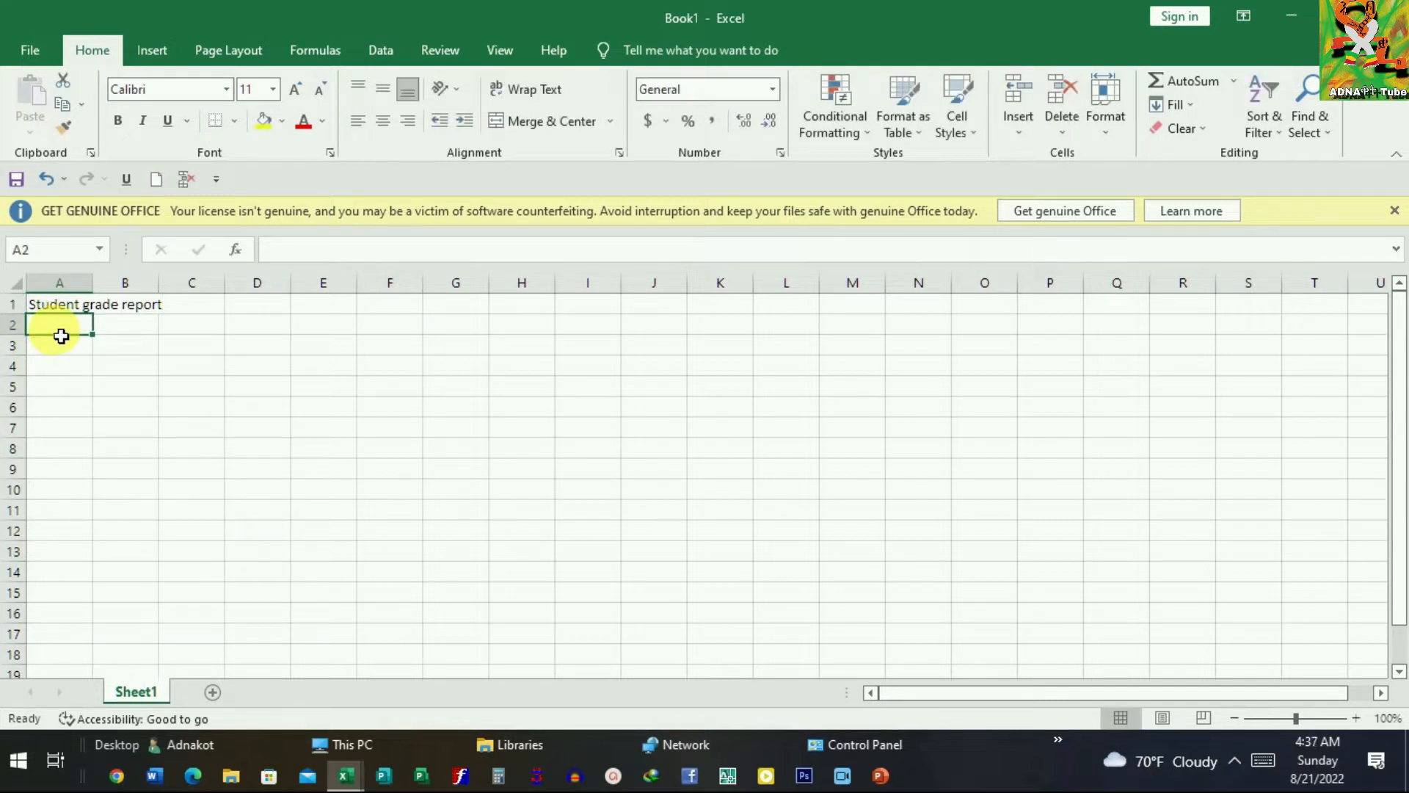
pyautogui.write('Id')
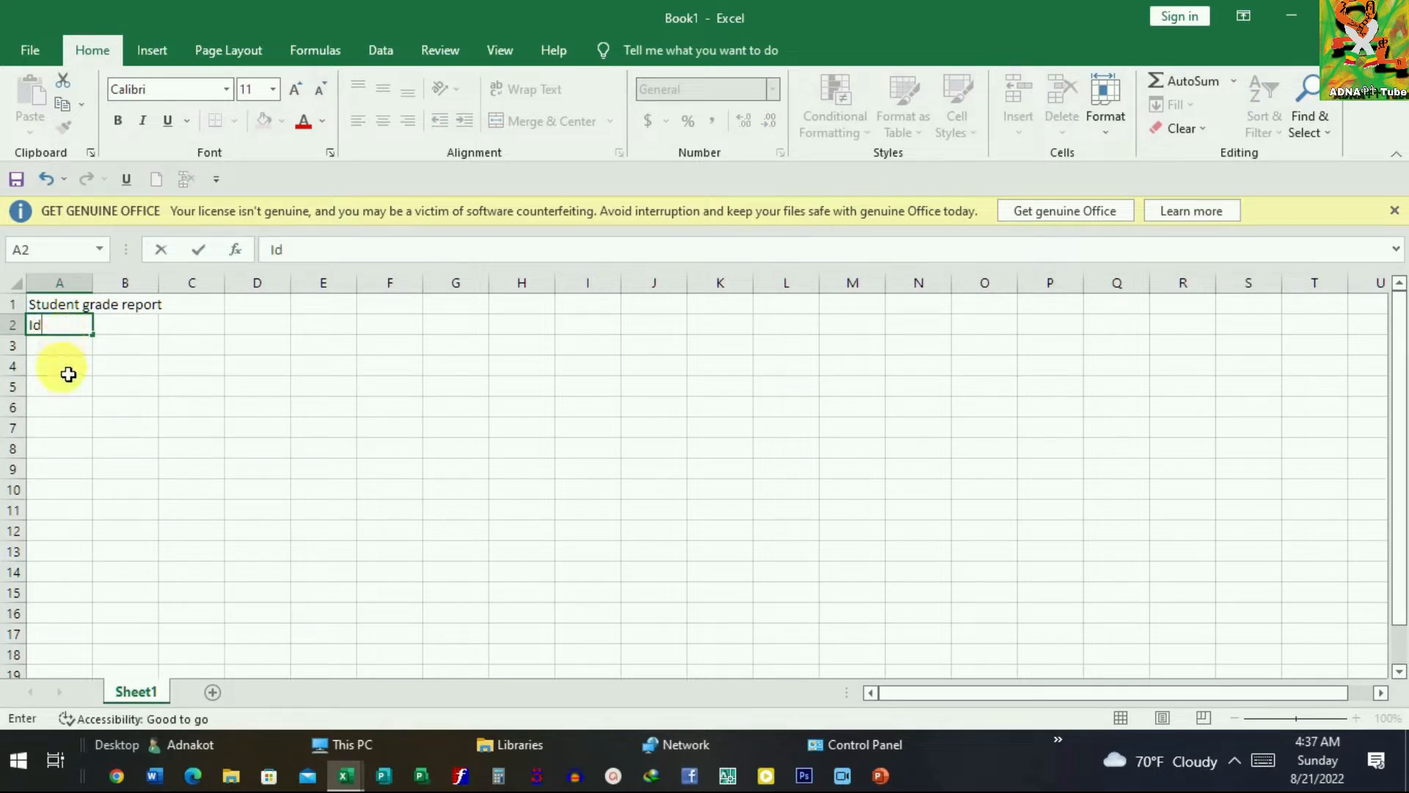
# Step: Number the Id column from 1 to 15 in cells A3 to A17
pyautogui.click(77, 350)
pyautogui.write('2')
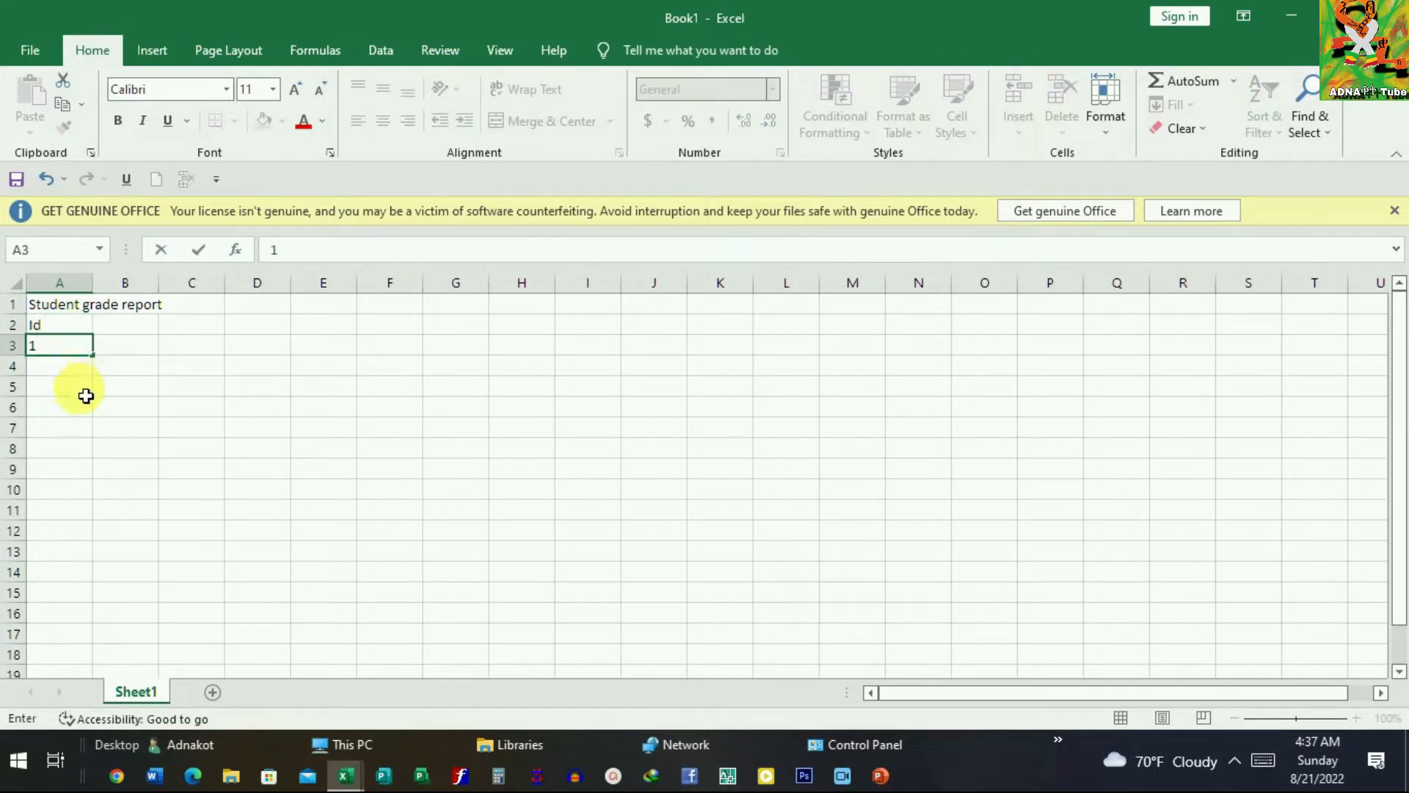
pyautogui.click(77, 367)
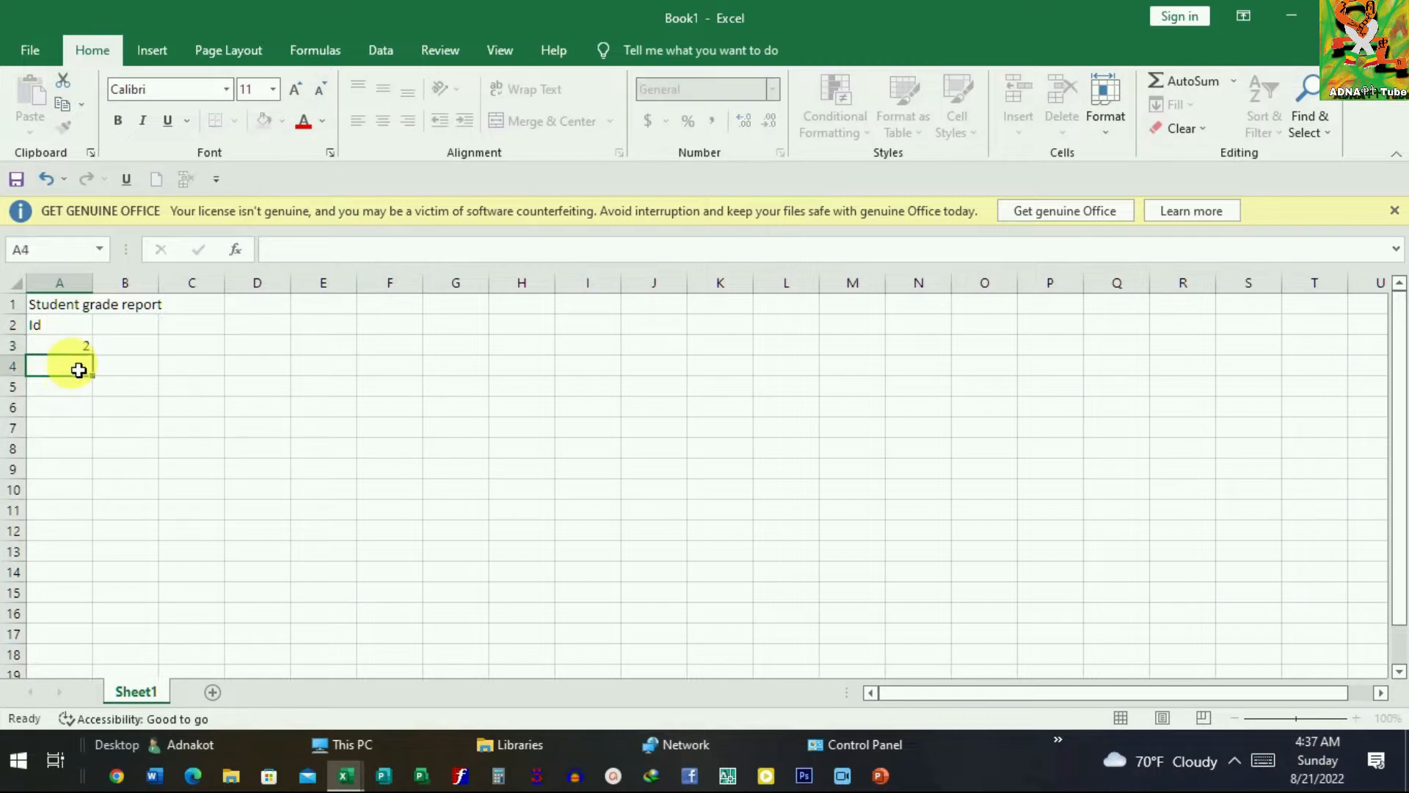
pyautogui.click(73, 350)
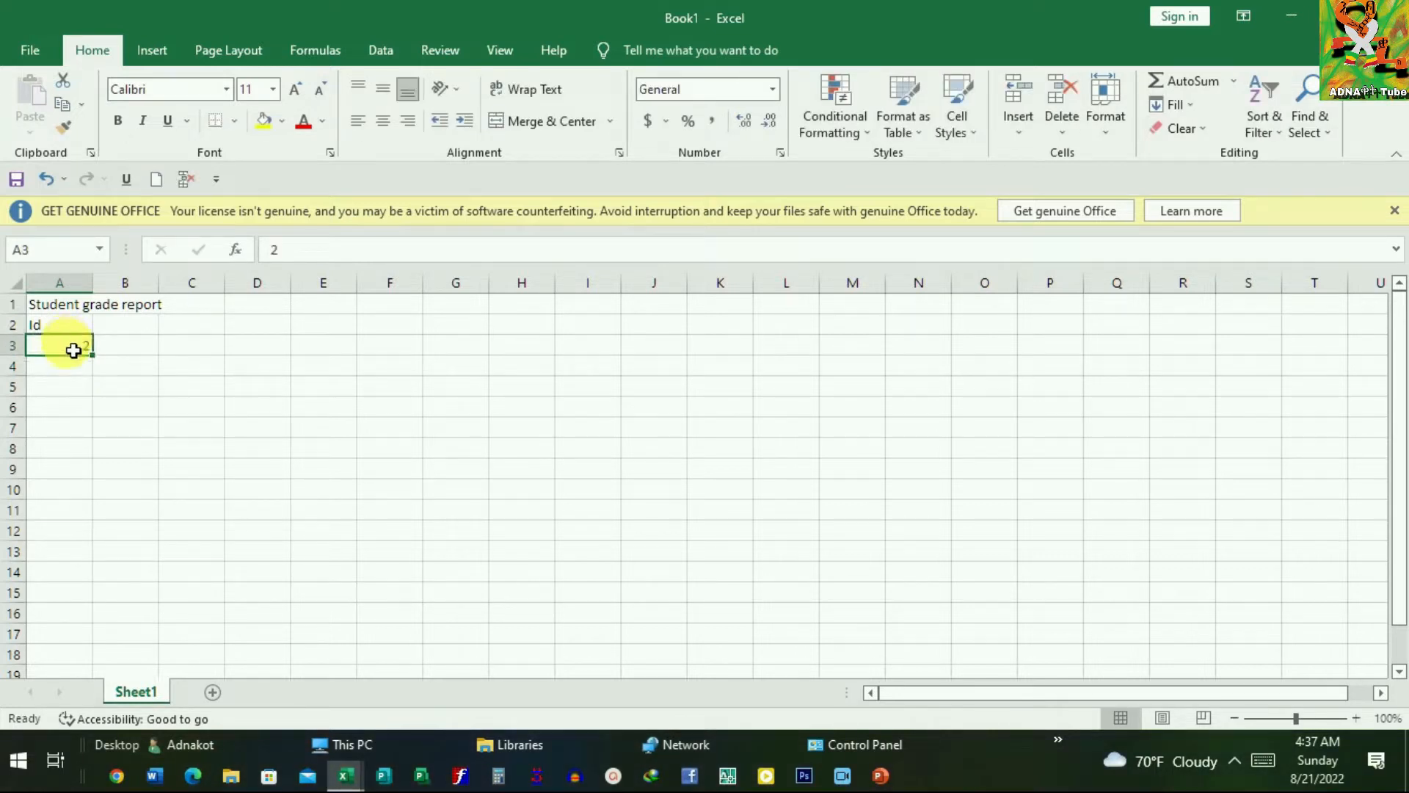
pyautogui.write('1')
pyautogui.click(76, 373)
pyautogui.write('2')
pyautogui.click(80, 392)
pyautogui.write('3')
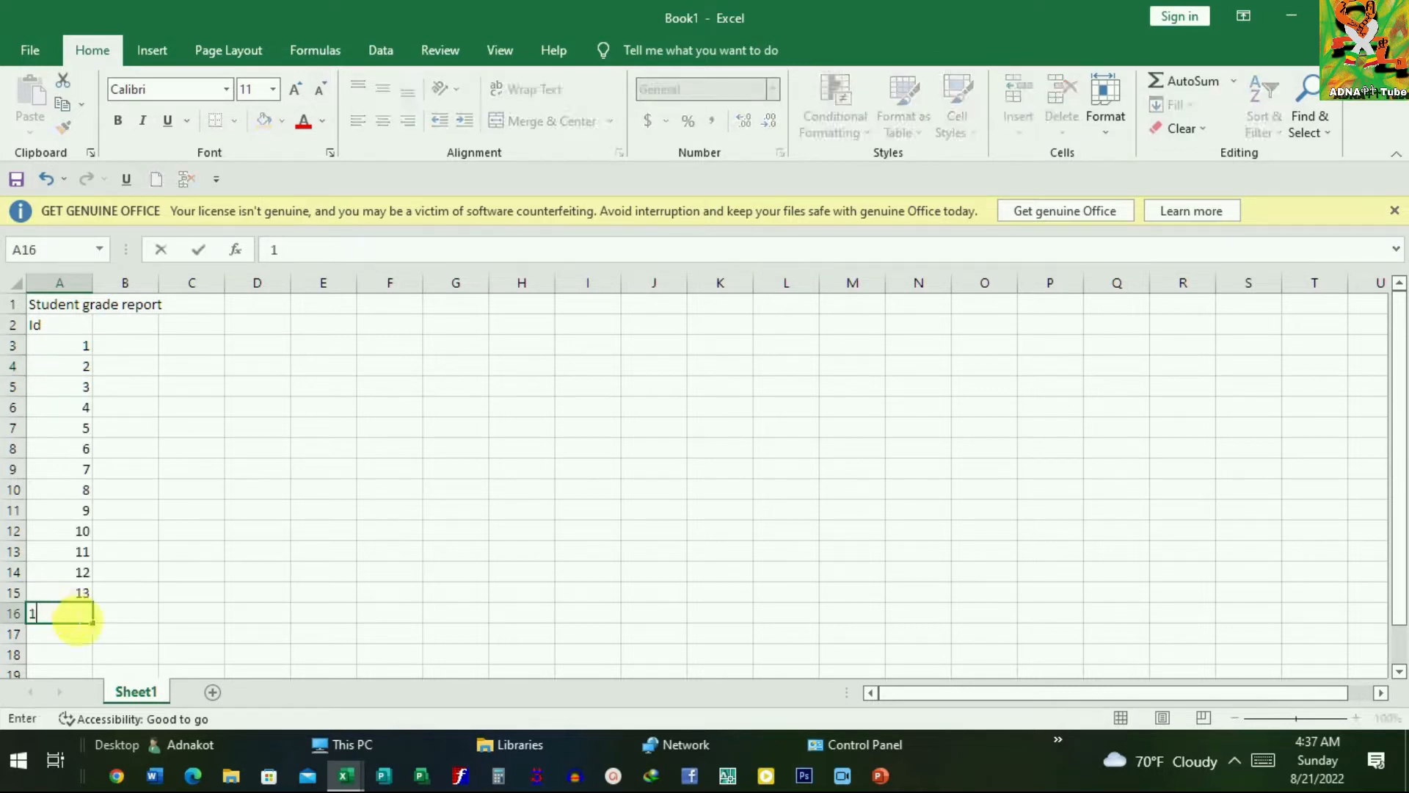
pyautogui.write('14')
pyautogui.click(77, 638)
pyautogui.write('1')
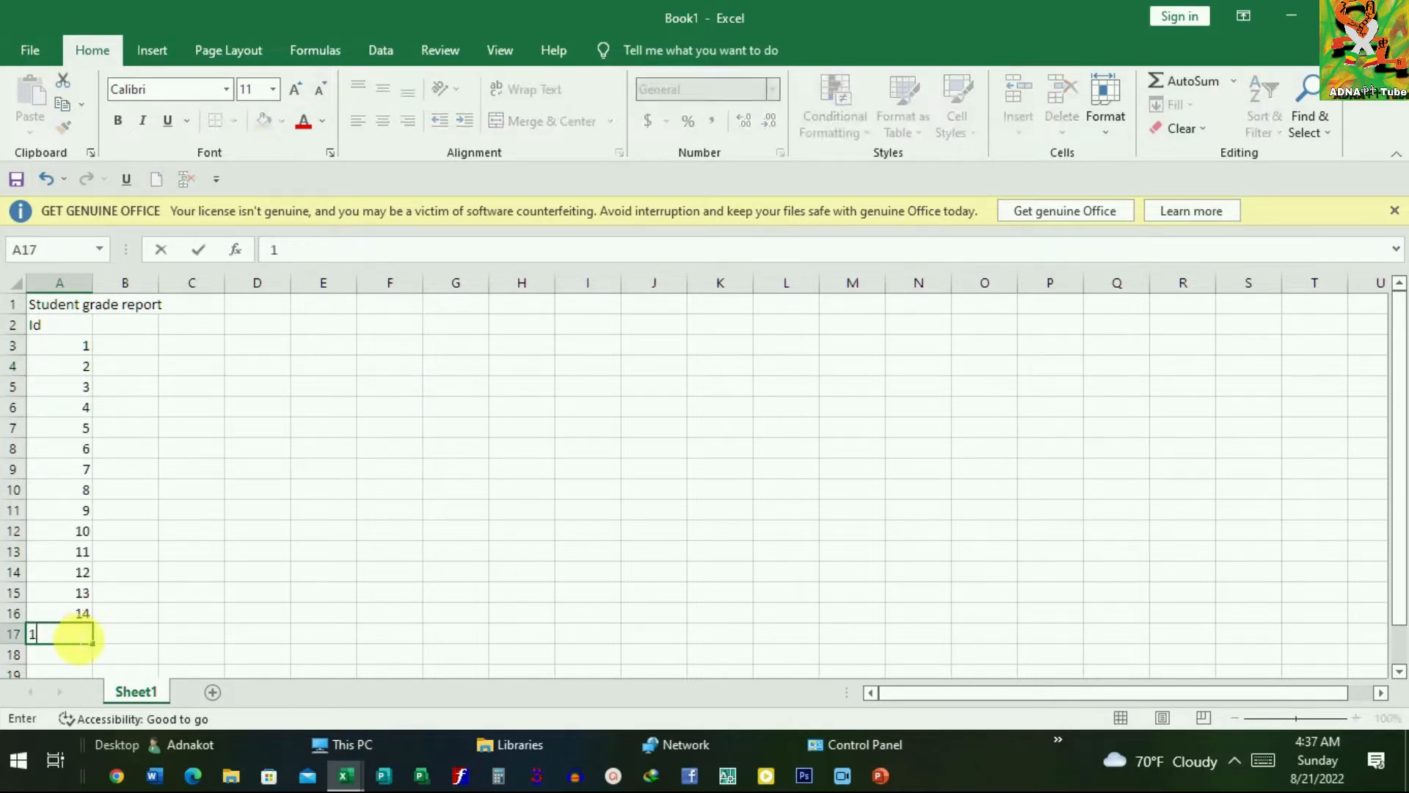
pyautogui.write('5')
pyautogui.scroll(-1, 104, 627)
pyautogui.scroll(1, 97, 478)
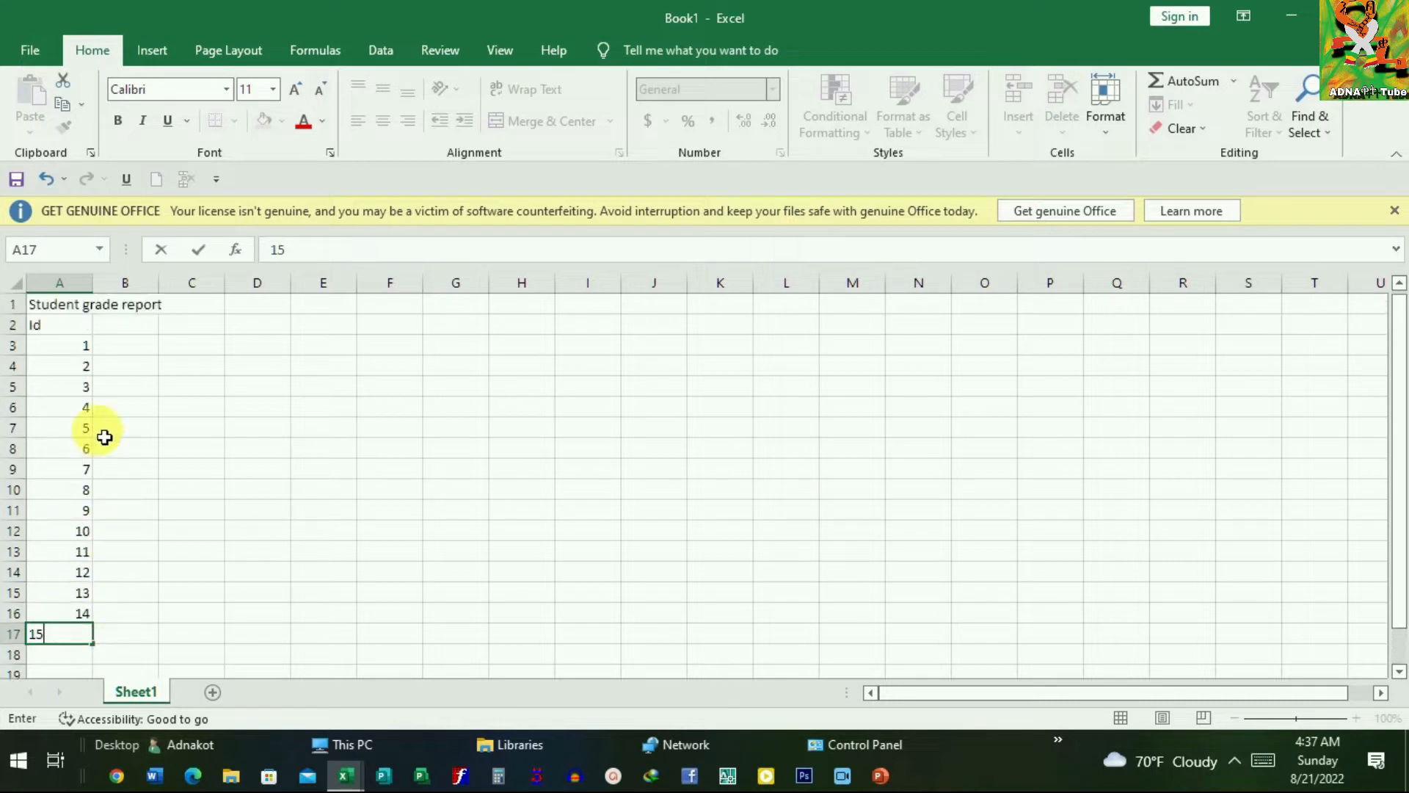
# Step: Enter the column header "Name" in B2
pyautogui.click(126, 327)
pyautogui.press('capslock')
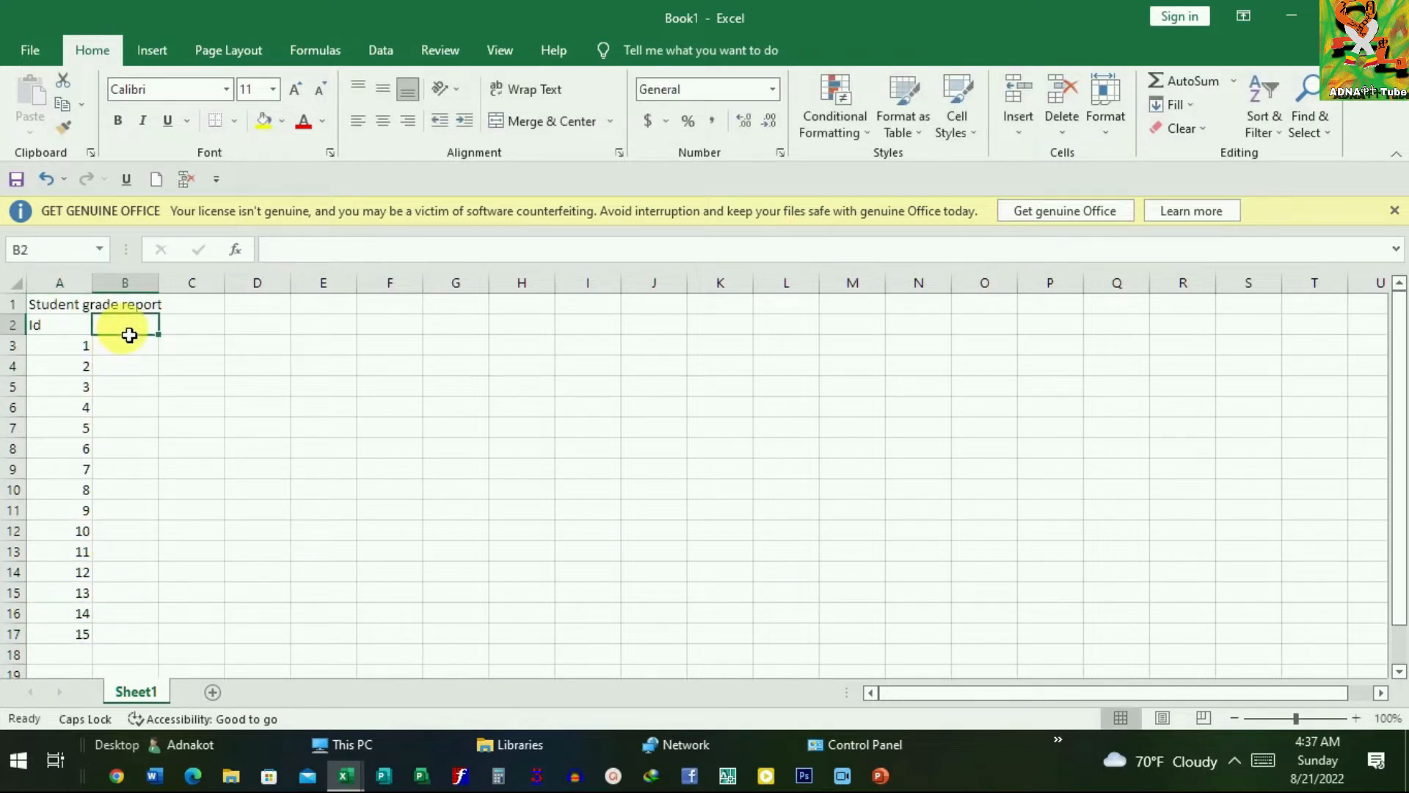
pyautogui.write('N')
pyautogui.press('capslock')
pyautogui.write('ame')
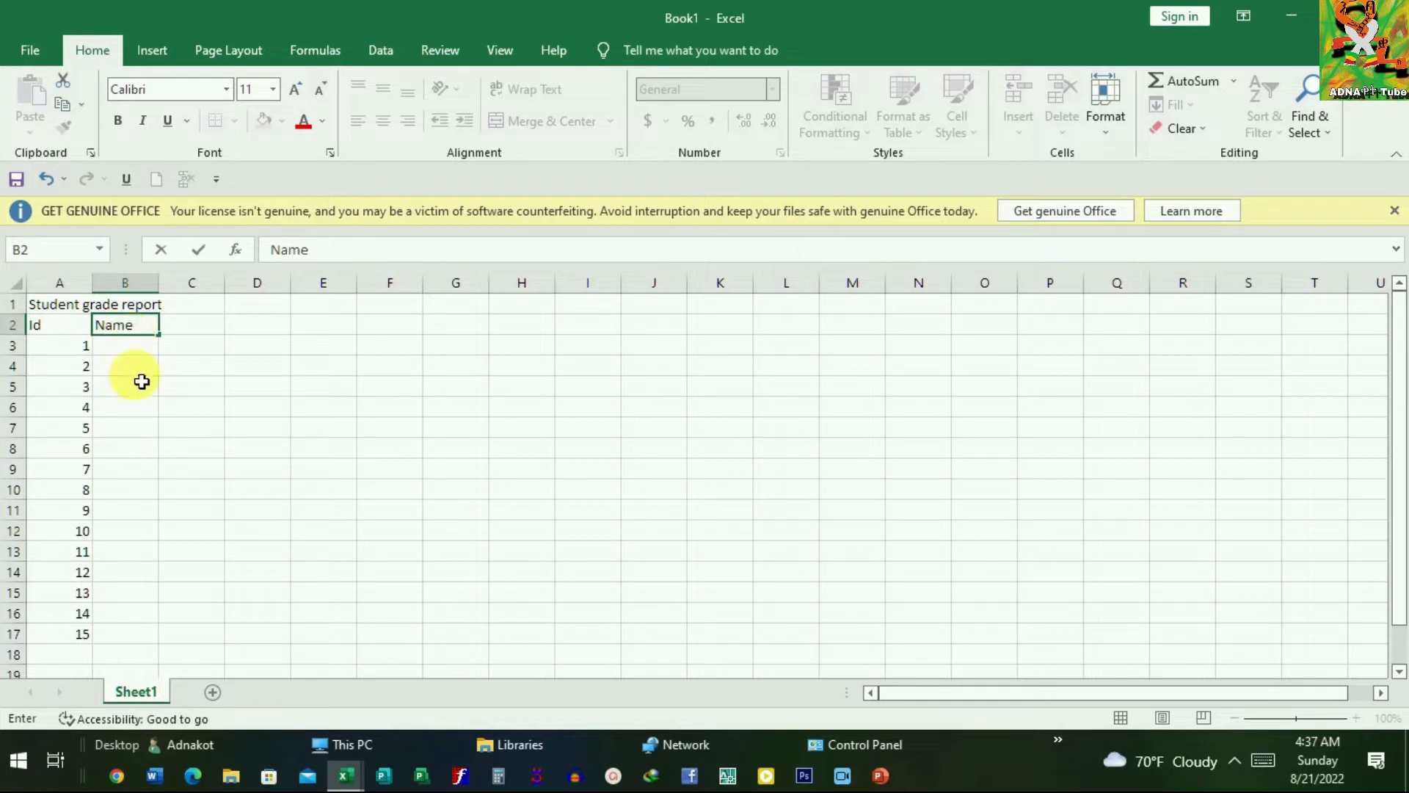
# Step: Enter the first two students' names in B3 and B4 of the Name column
pyautogui.click(148, 348)
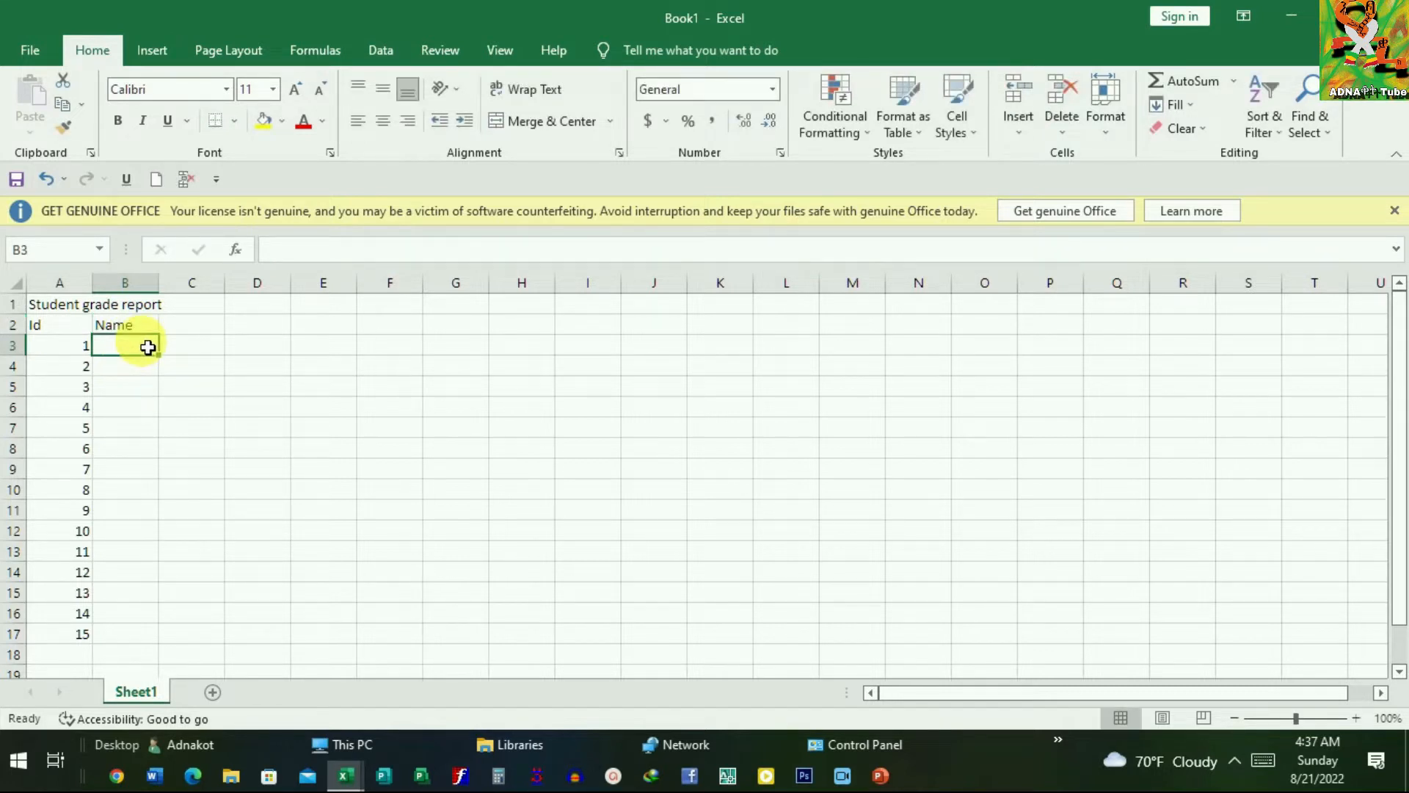
pyautogui.press('capslock')
pyautogui.write('A')
pyautogui.press('capslock')
pyautogui.write('lemu')
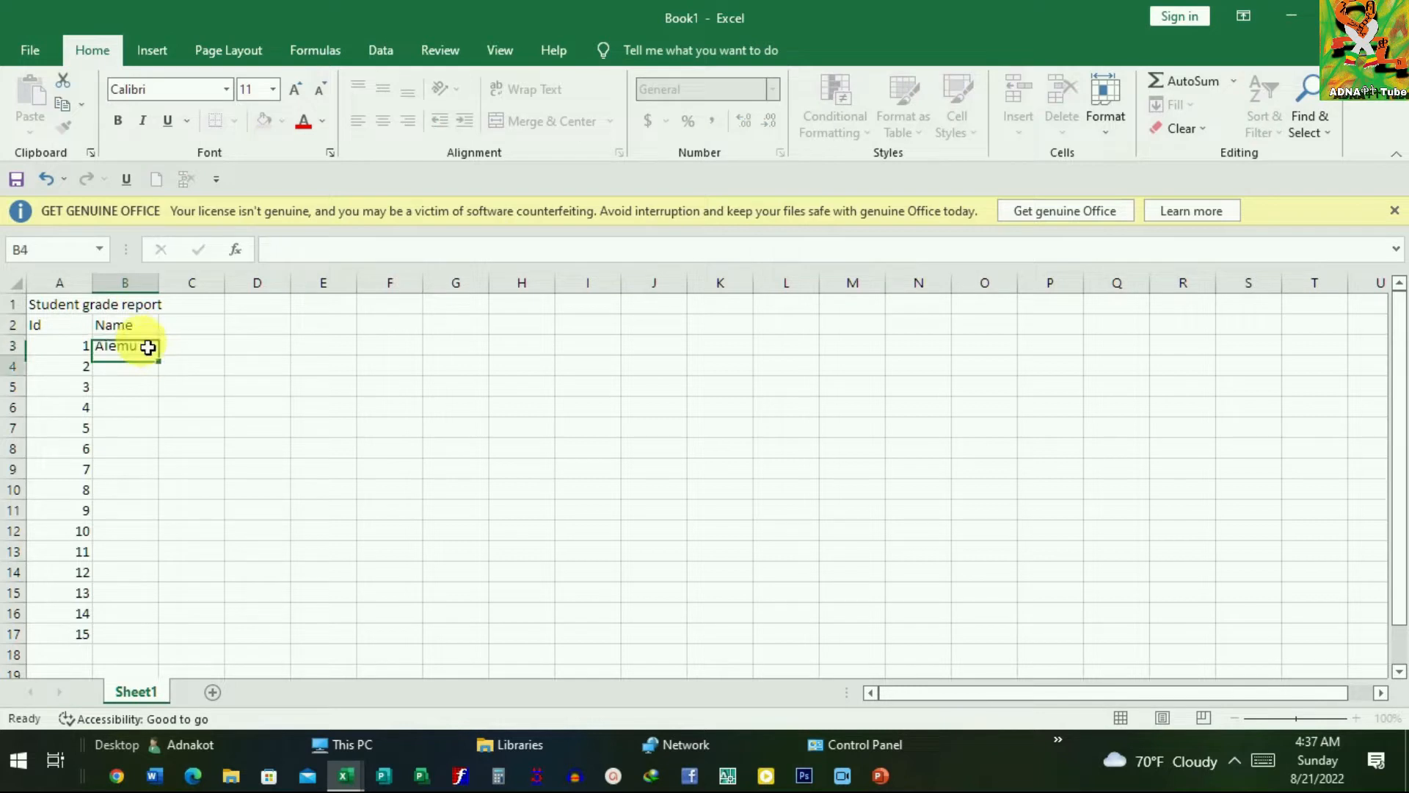
pyautogui.press('Return')
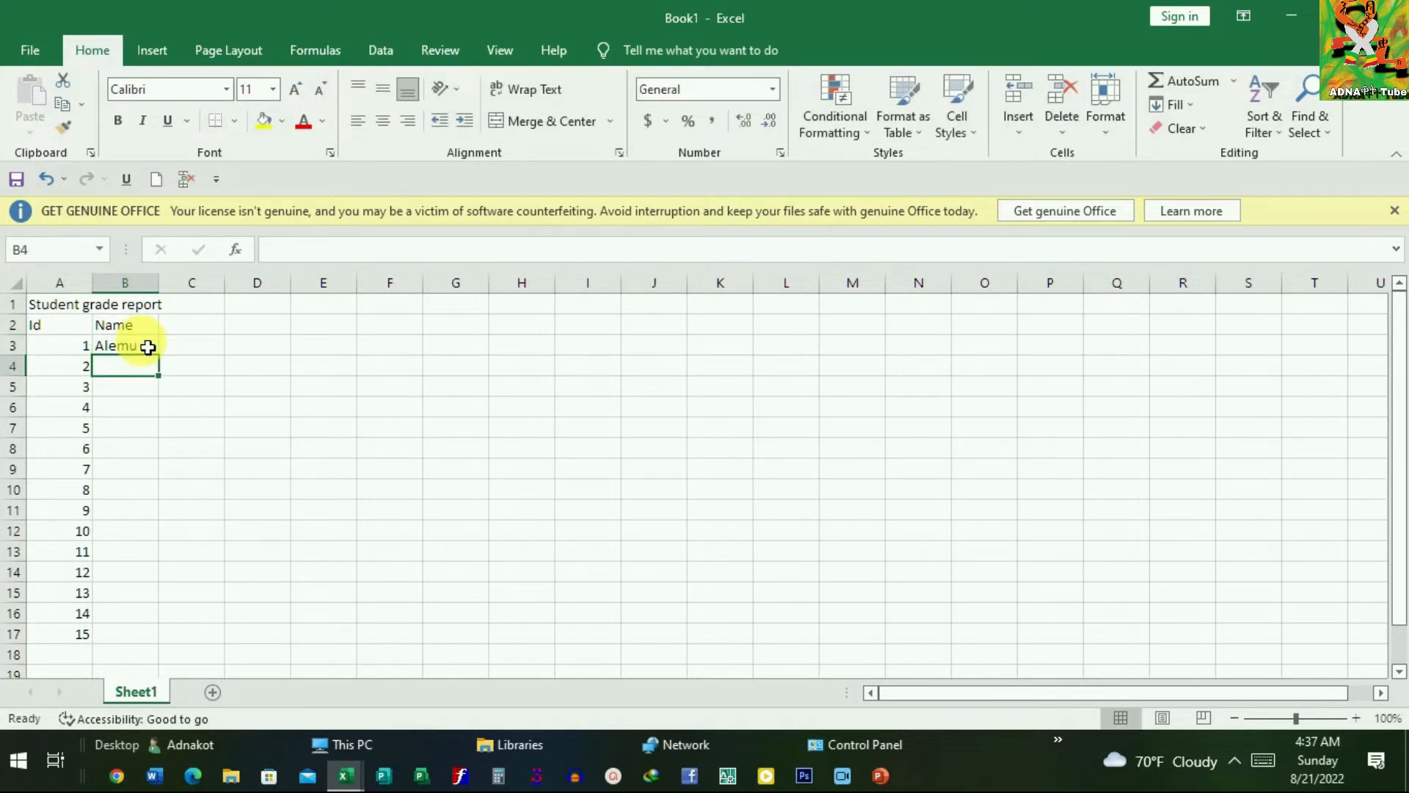
pyautogui.press('capslock')
pyautogui.write('A')
pyautogui.press('capslock')
pyautogui.write('dug')
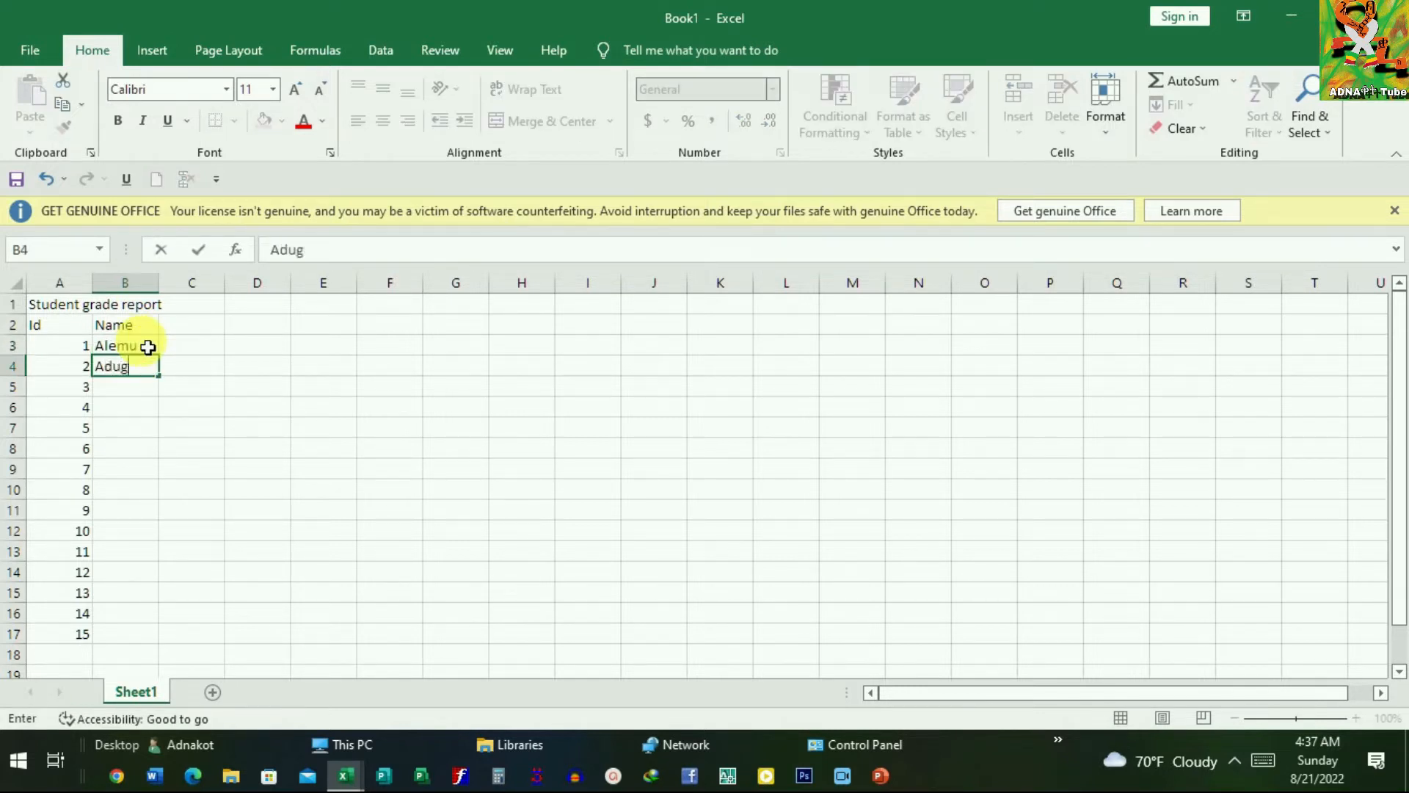
pyautogui.write('na')
pyautogui.press('Return')
# Step: Fill the rest of the Name column, B5 to B17, with the remaining students' names
pyautogui.press('capslock')
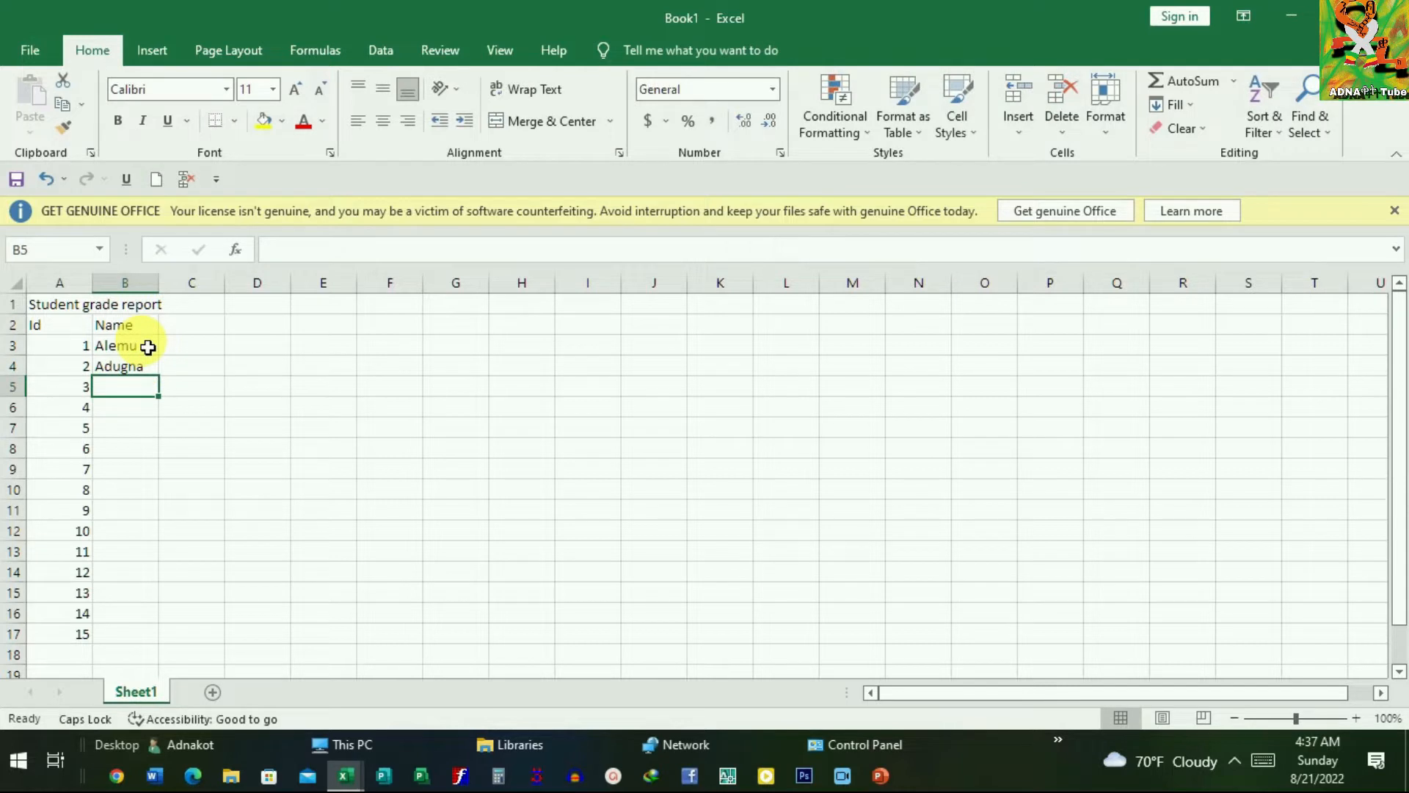
pyautogui.write('B')
pyautogui.press('capslock')
pyautogui.write('telehem')
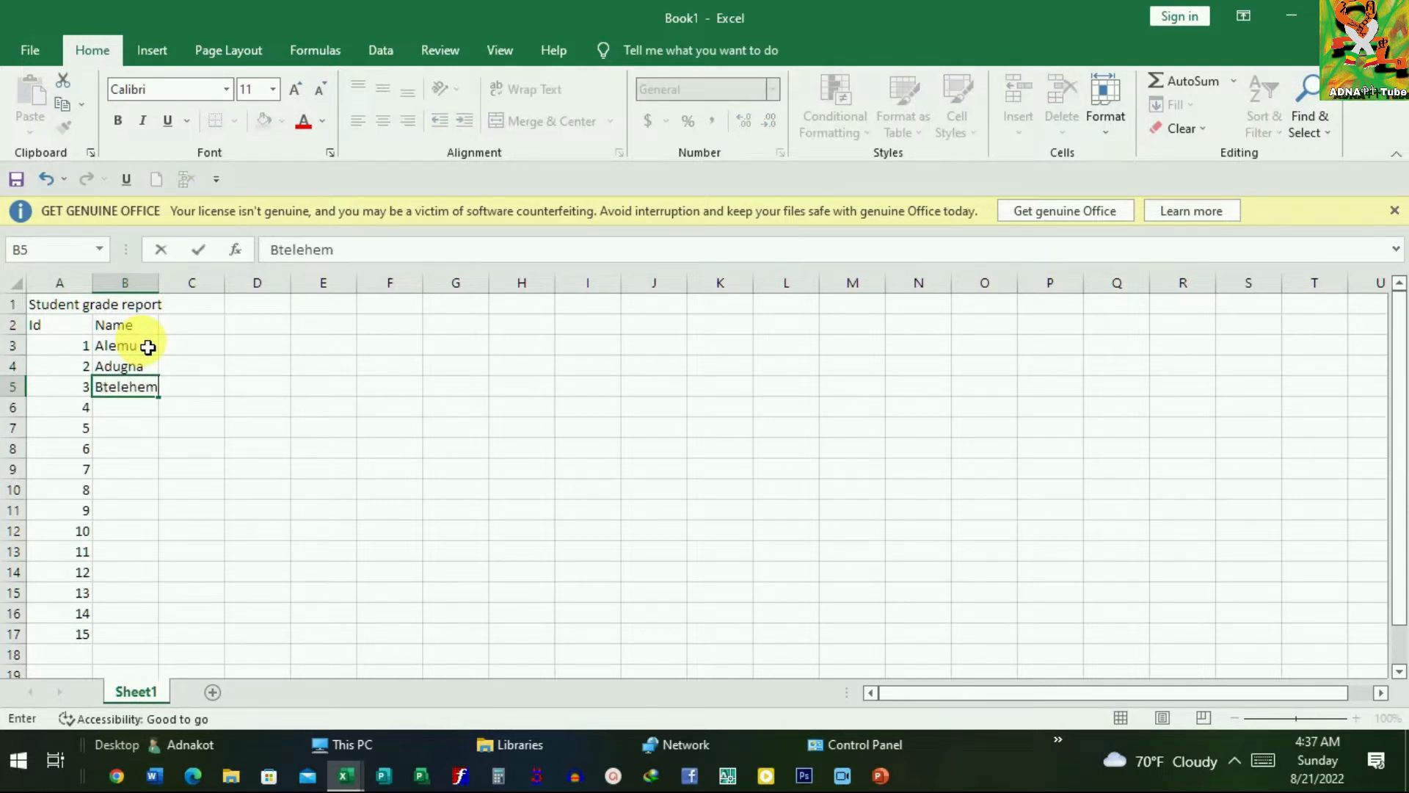
pyautogui.press('Return')
pyautogui.write('beza')
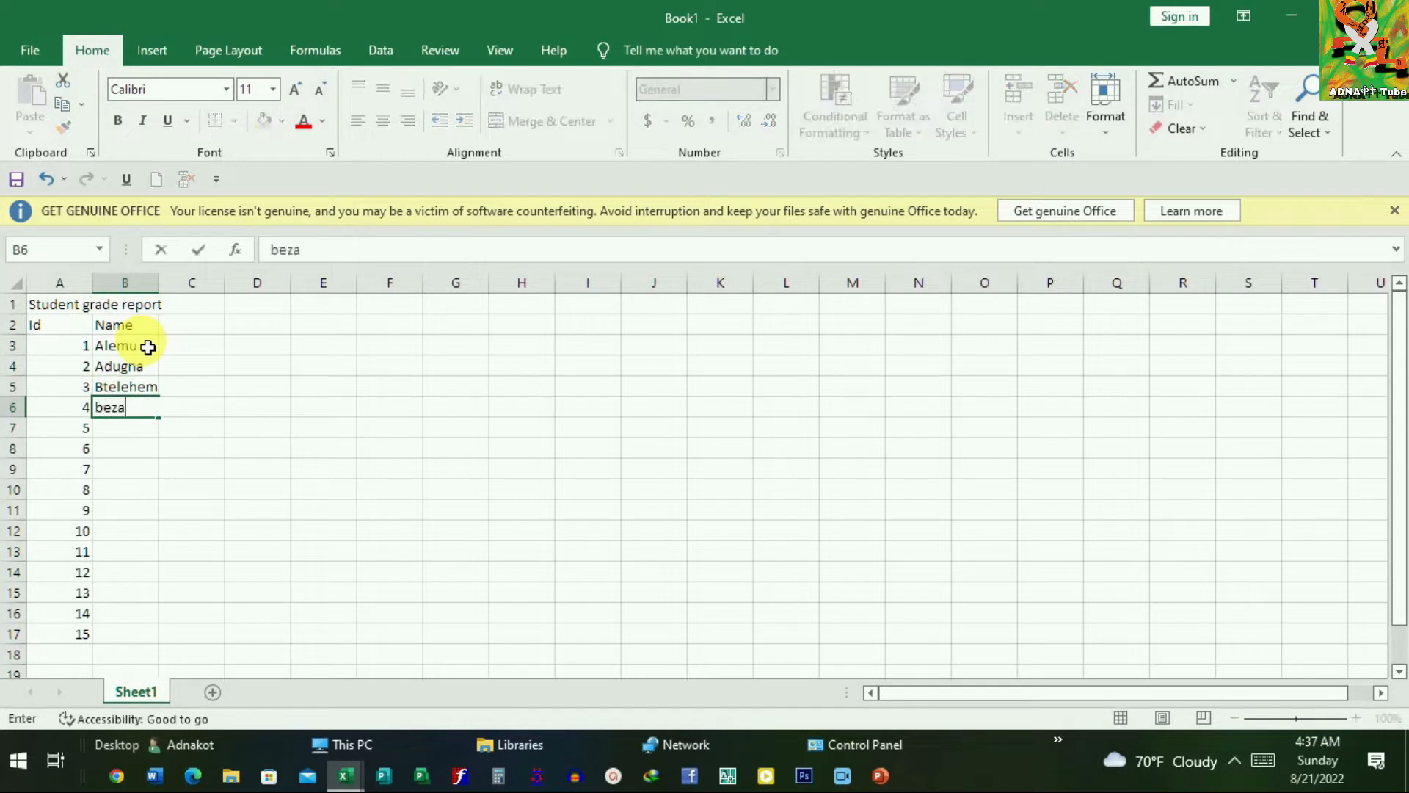
pyautogui.press('Return')
pyautogui.write('chalt')
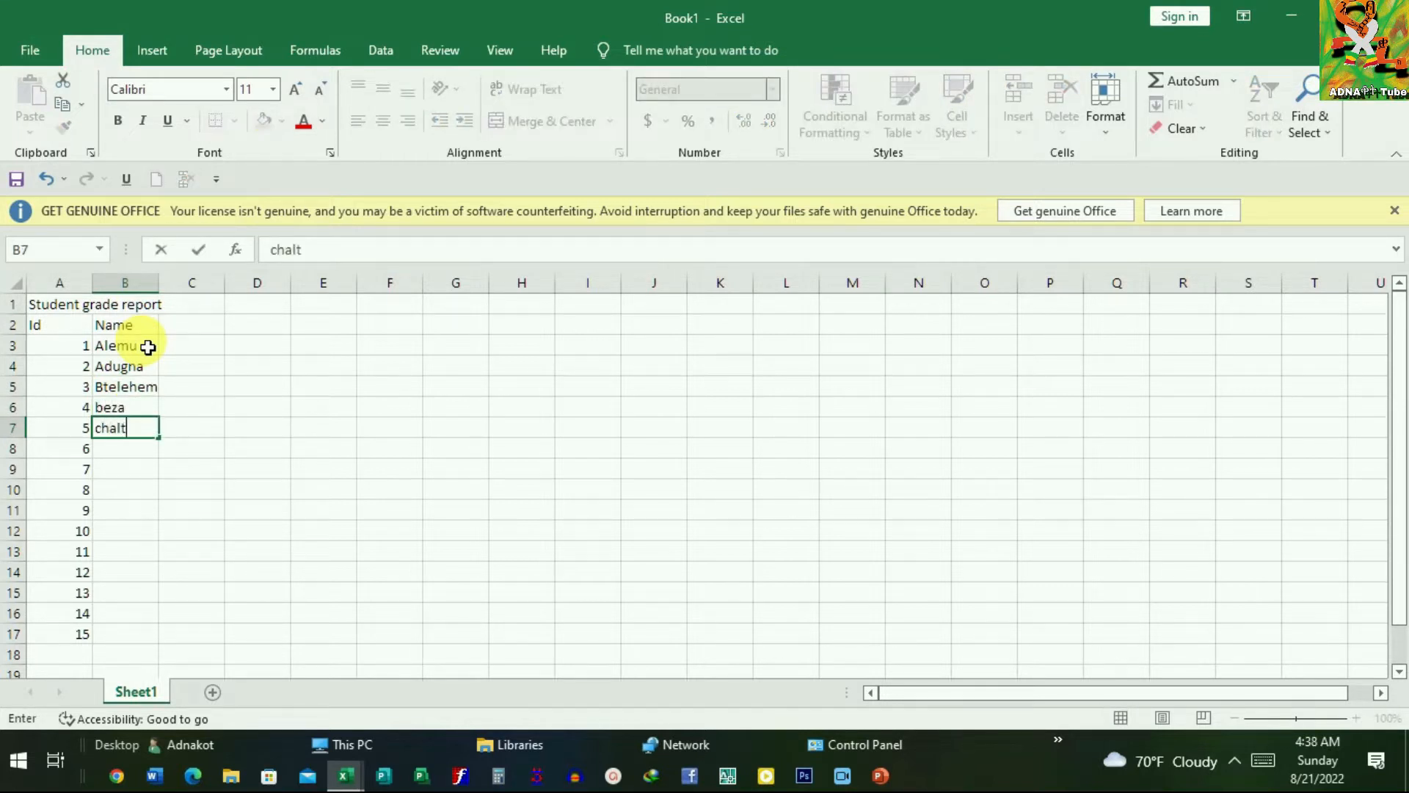
pyautogui.write('u')
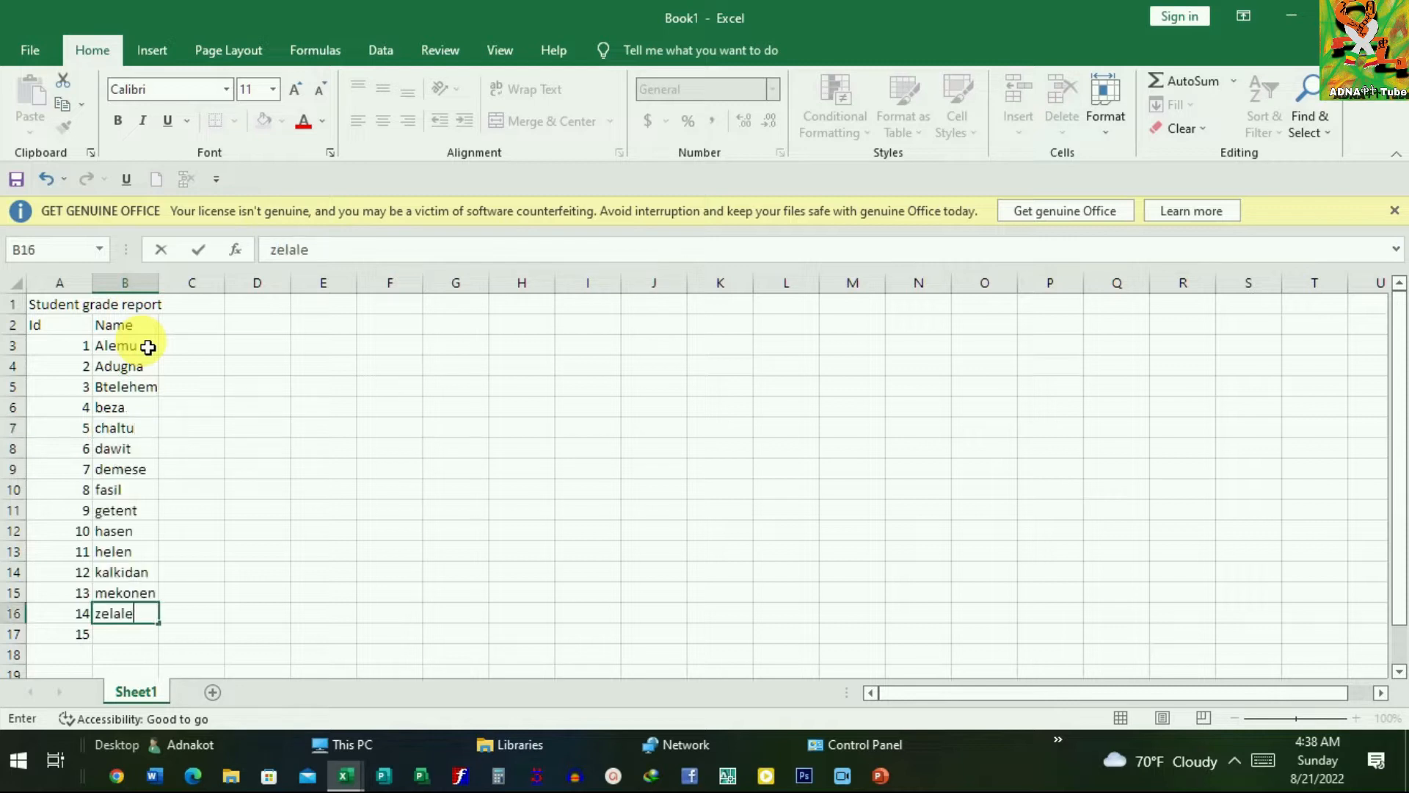
pyautogui.write('em')
pyautogui.press('Return')
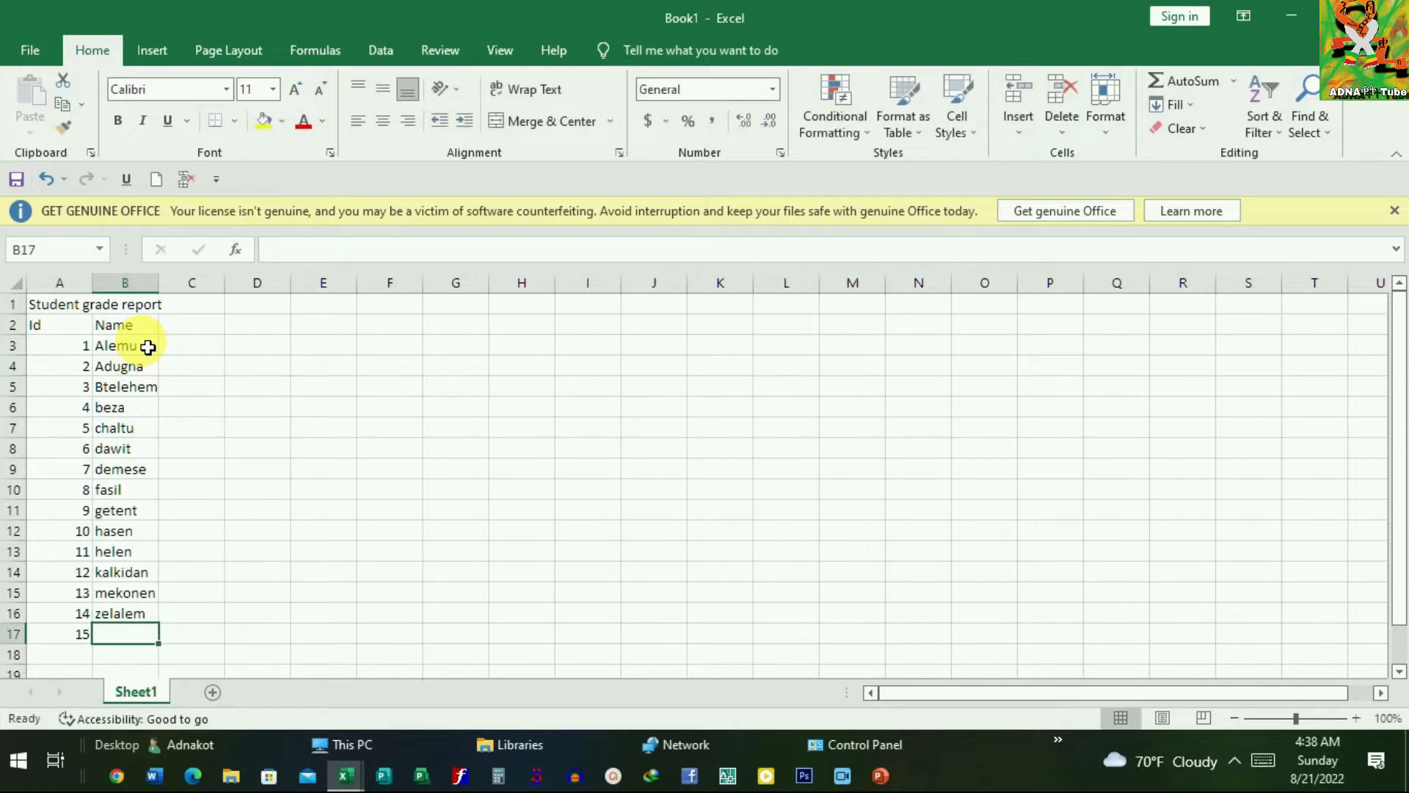
pyautogui.write('zemzem')
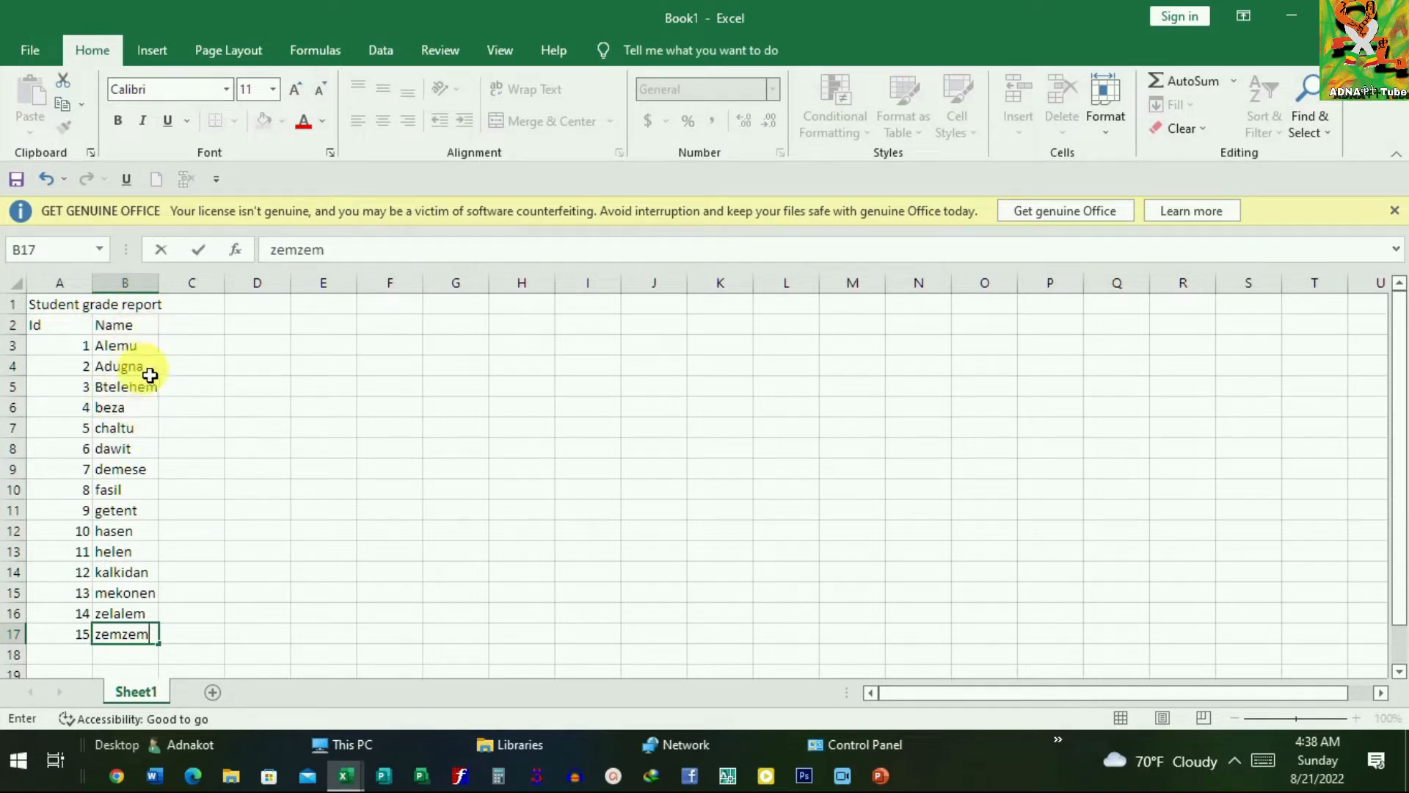
# Step: Enter the subject headers Bio, chemister, phys, Eglish, Maths, Geography and civics in C2 to I2
pyautogui.click(193, 337)
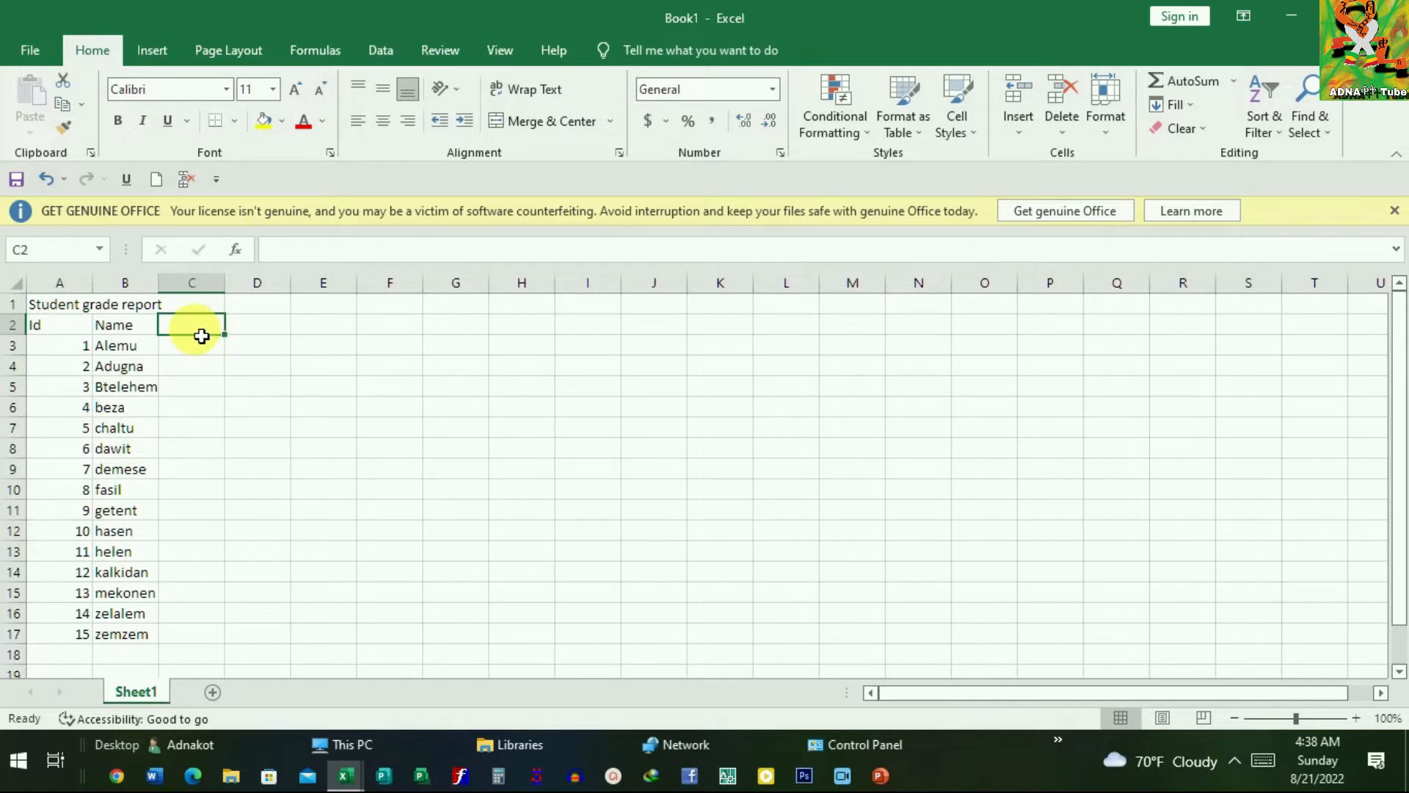
pyautogui.write('Bio')
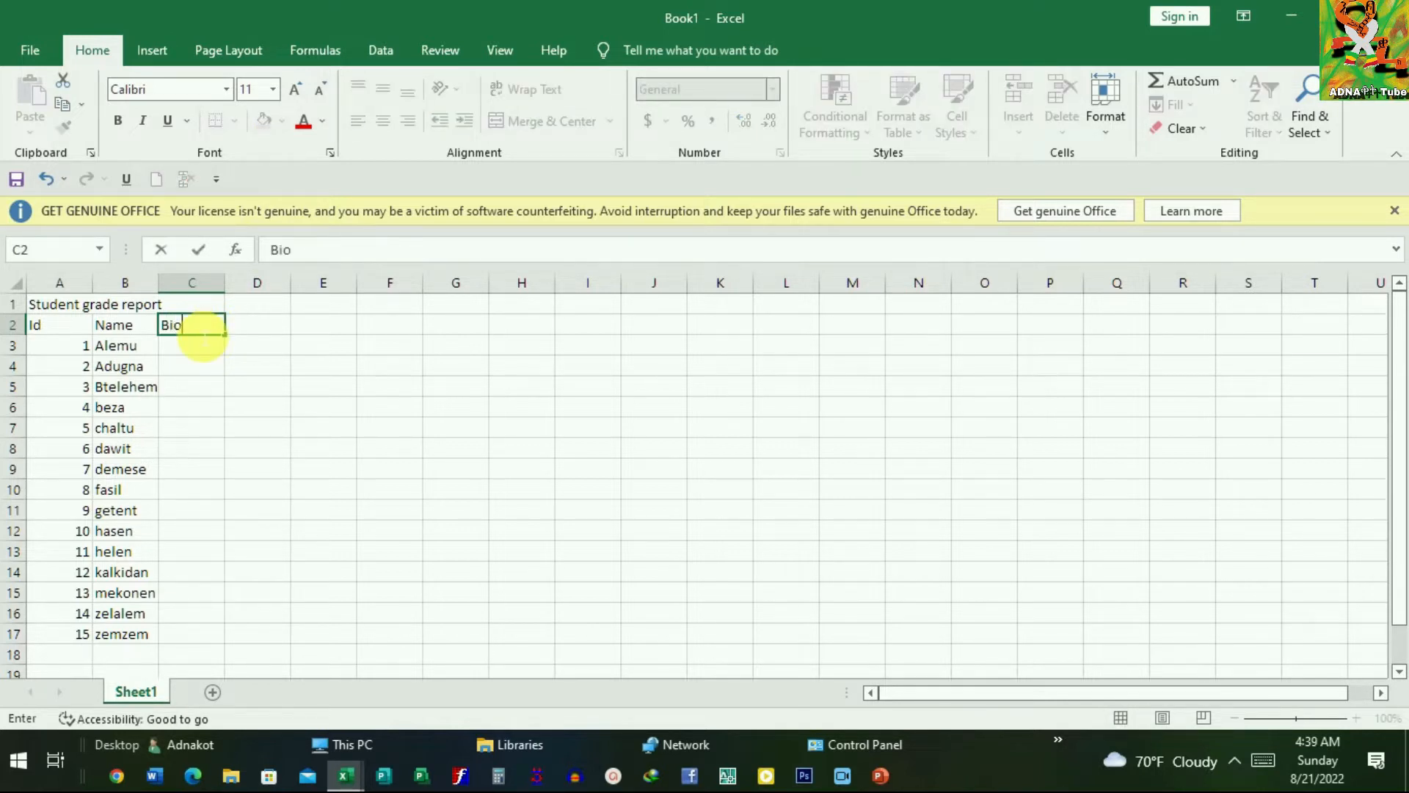
pyautogui.press('Tab')
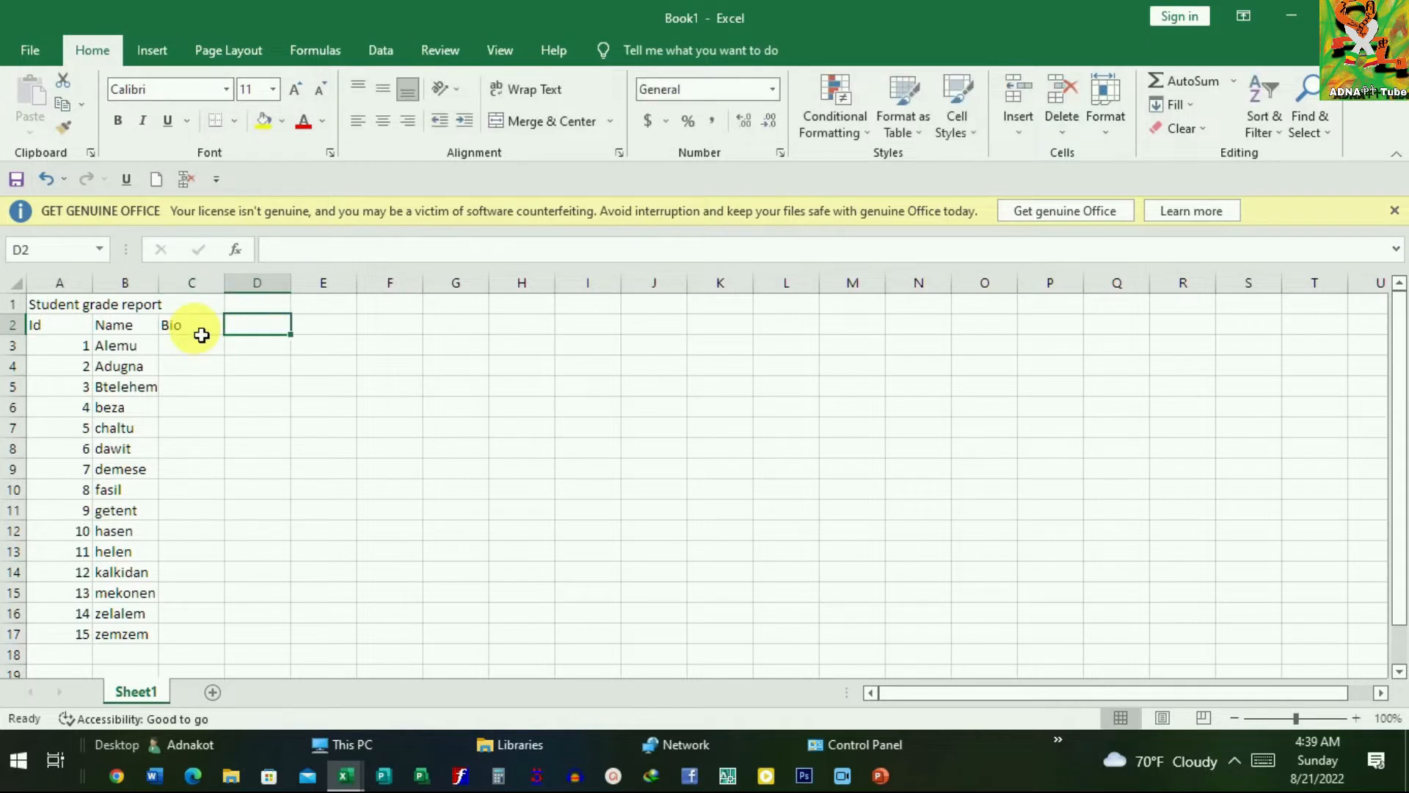
pyautogui.write('chemister')
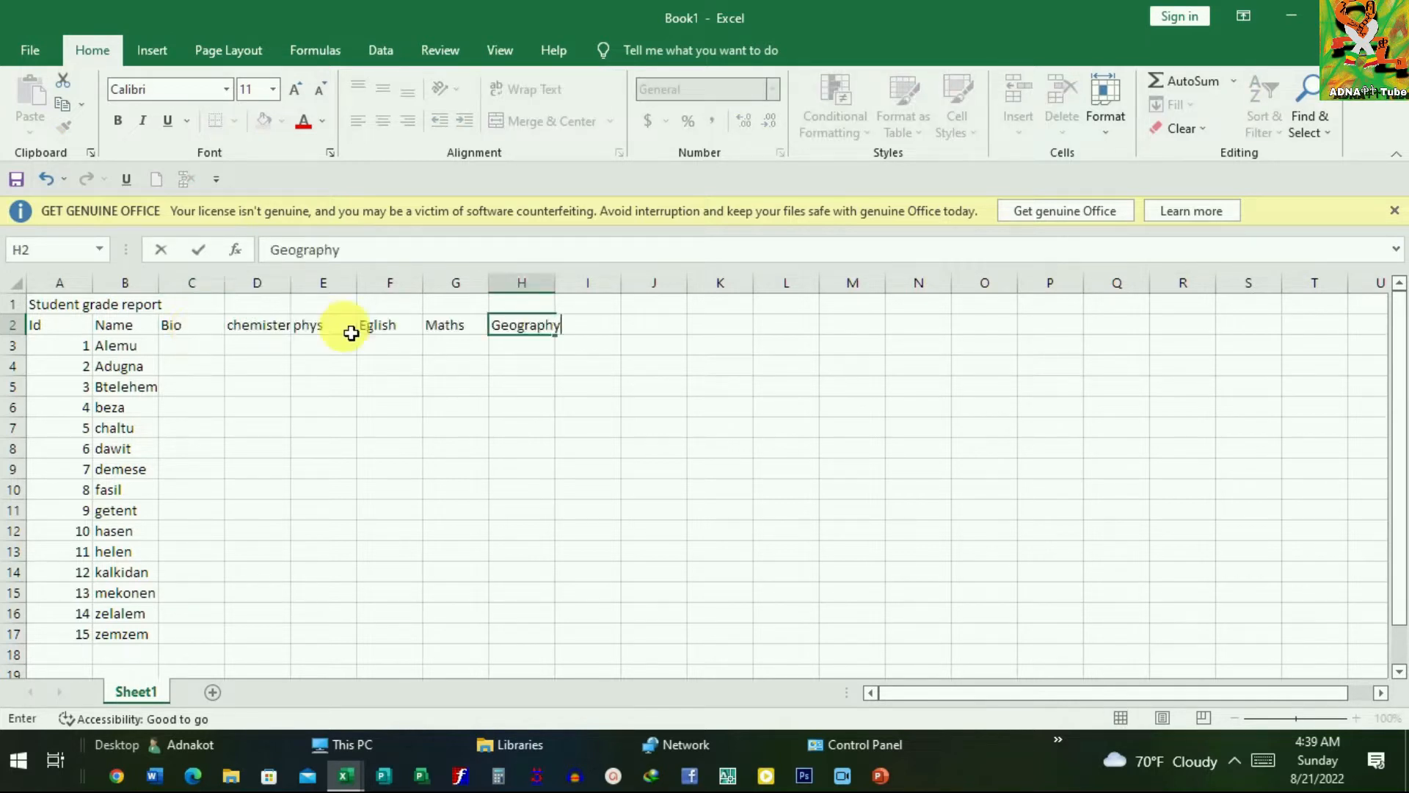
pyautogui.press('Tab')
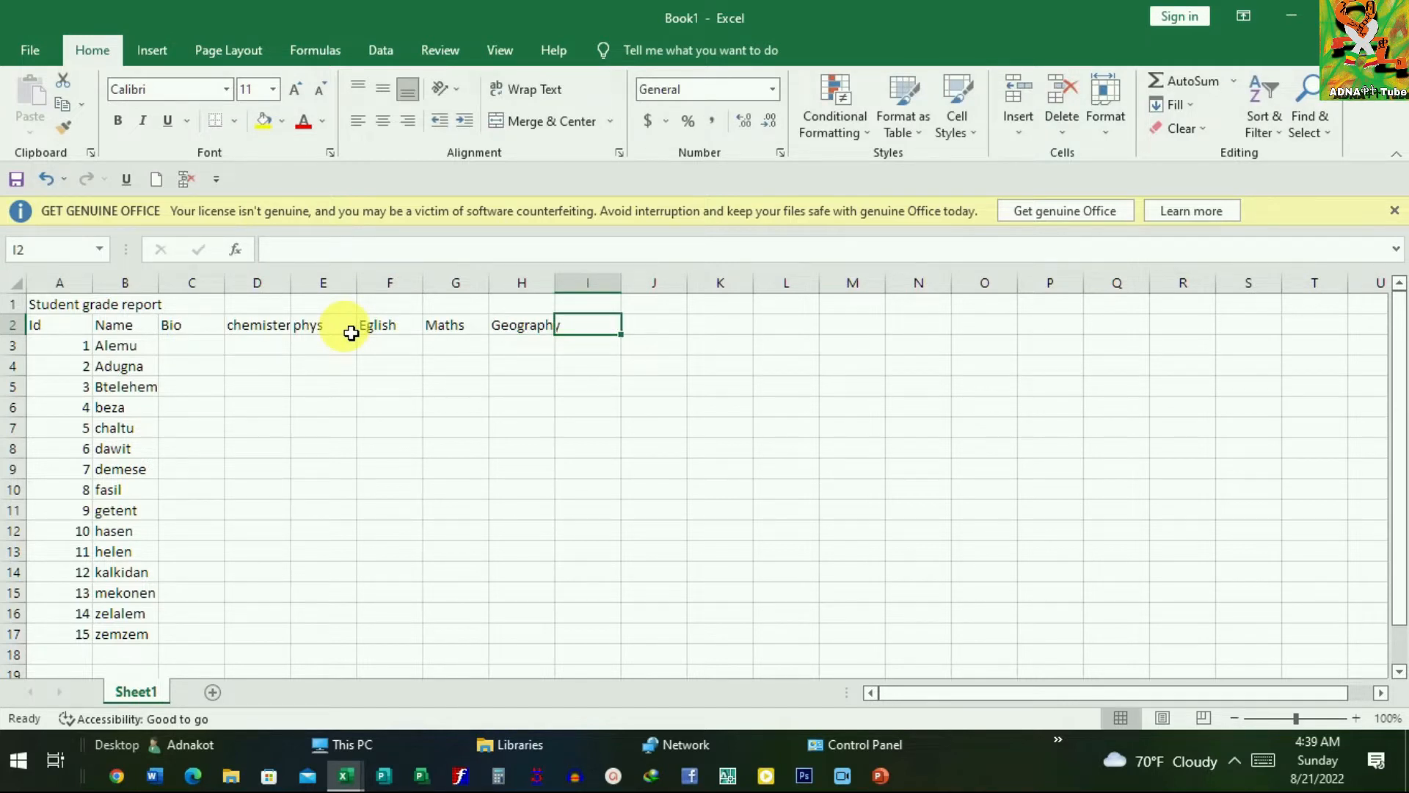
pyautogui.press('BackSpace')
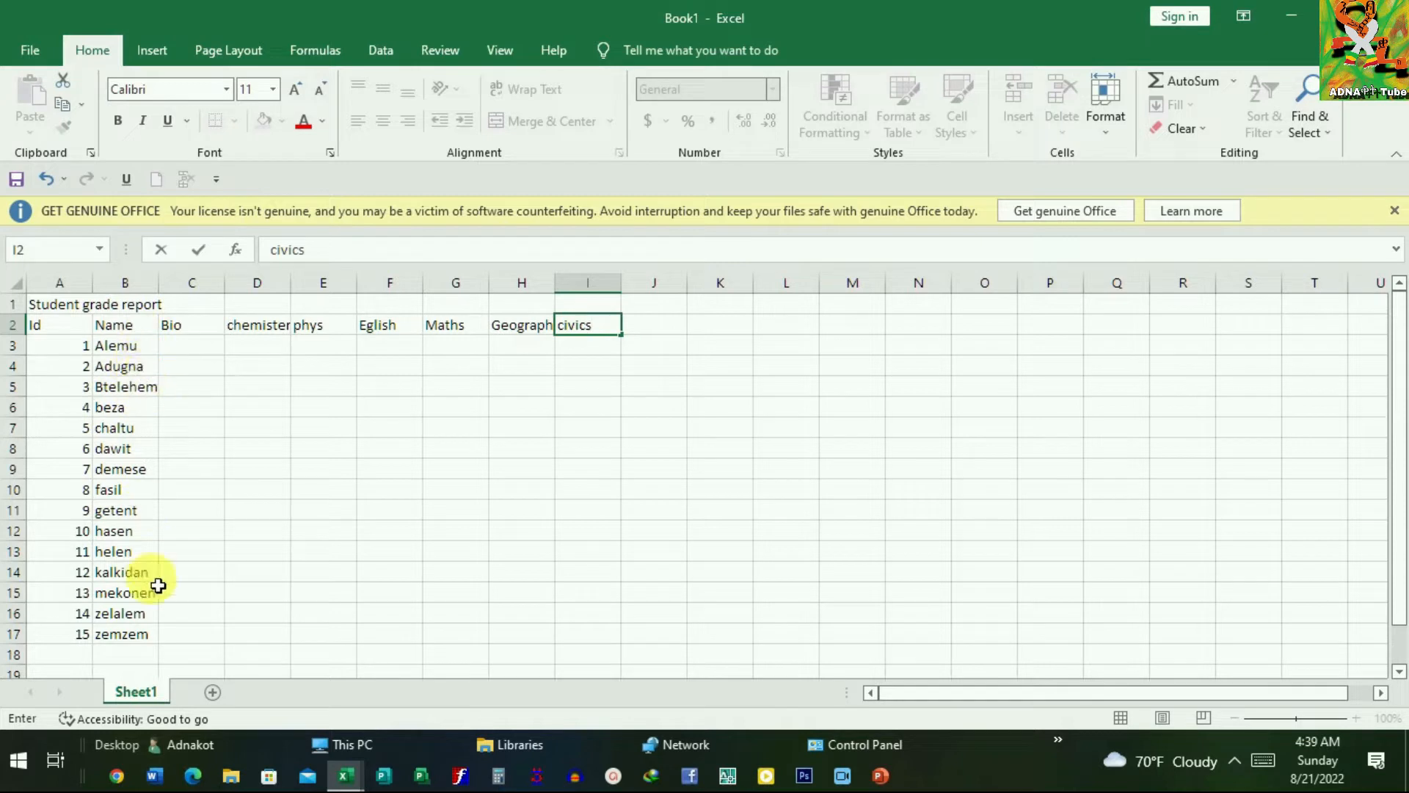
pyautogui.scroll(-1, 261, 481)
pyautogui.scroll(1, 246, 498)
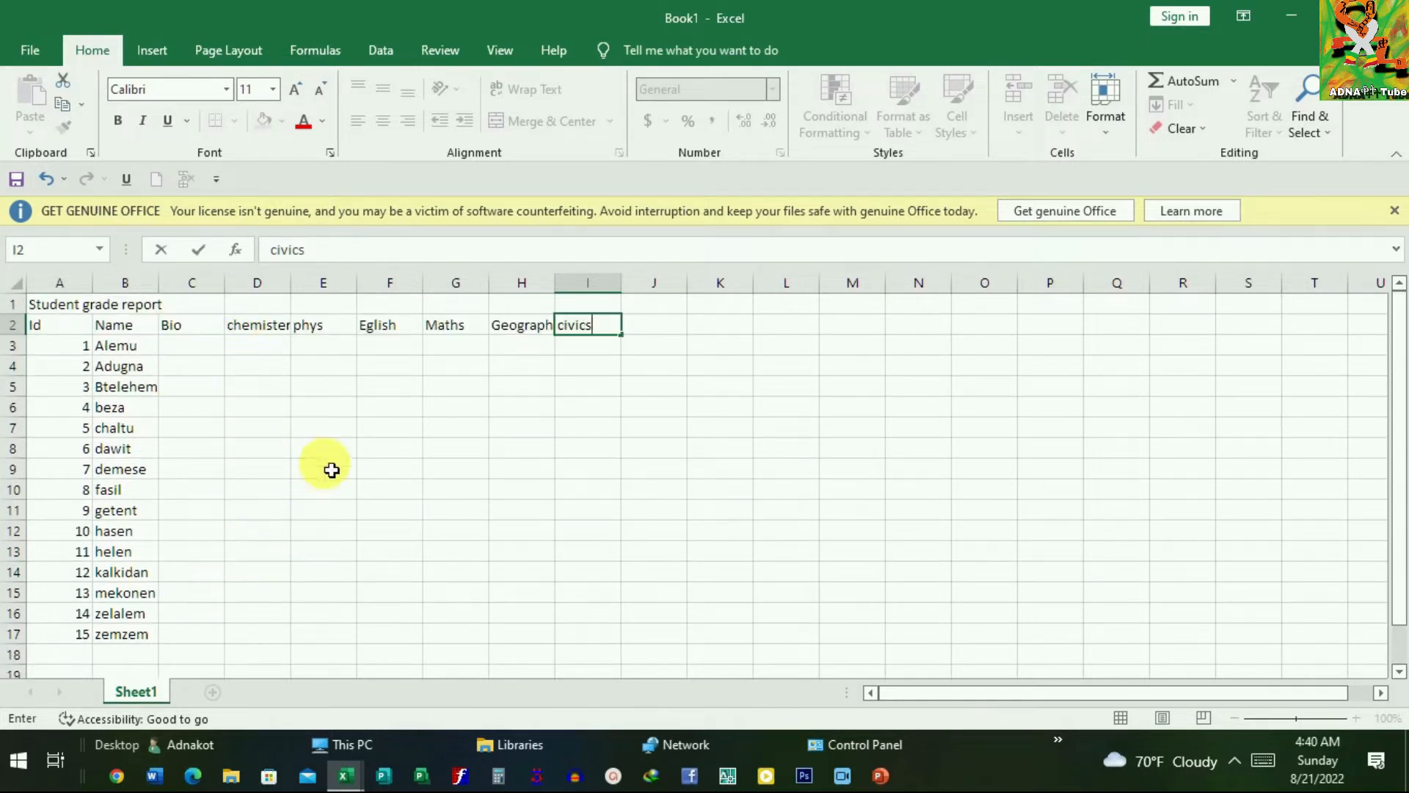
# Step: Enter 89 as the first student's Bio mark in C3
pyautogui.click(215, 356)
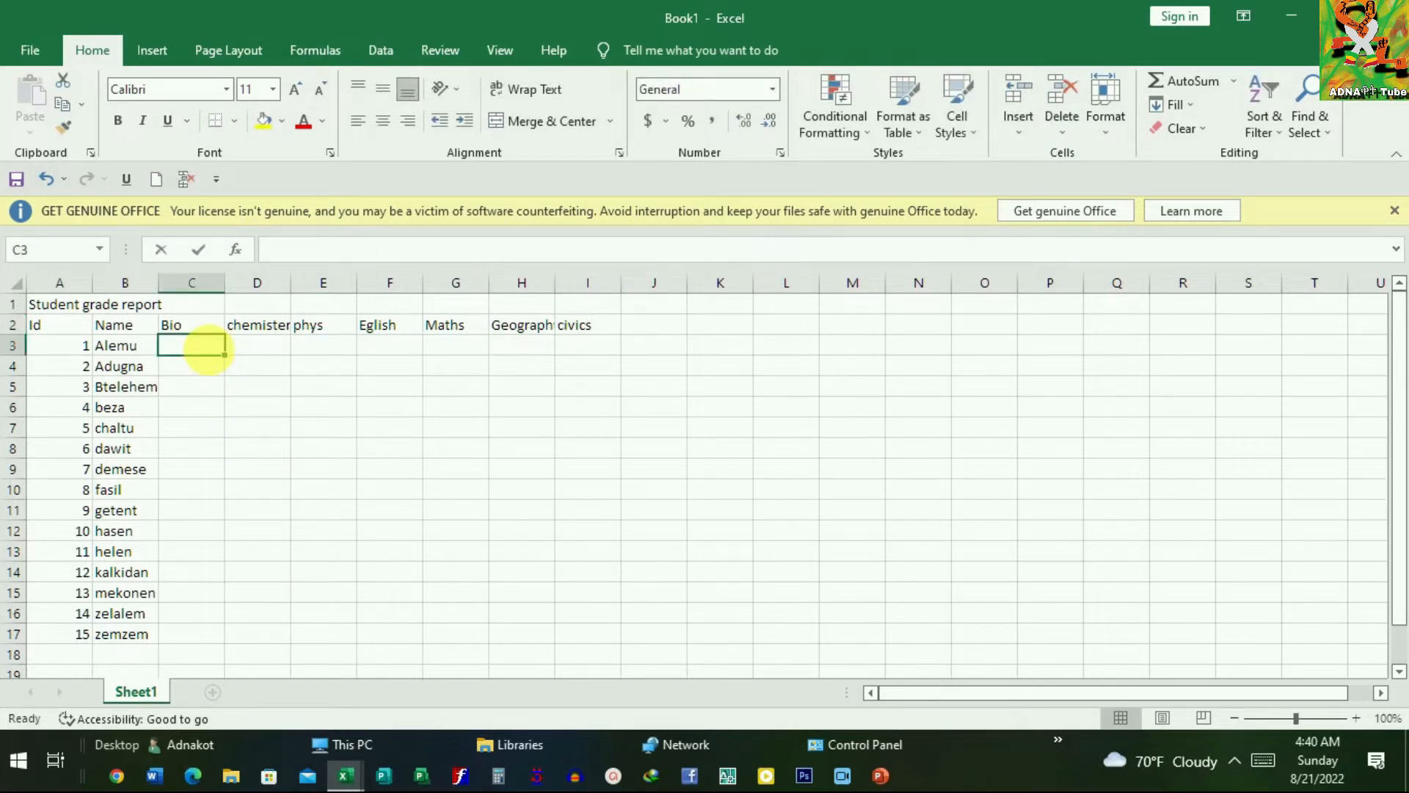
pyautogui.write('89')
pyautogui.click(212, 372)
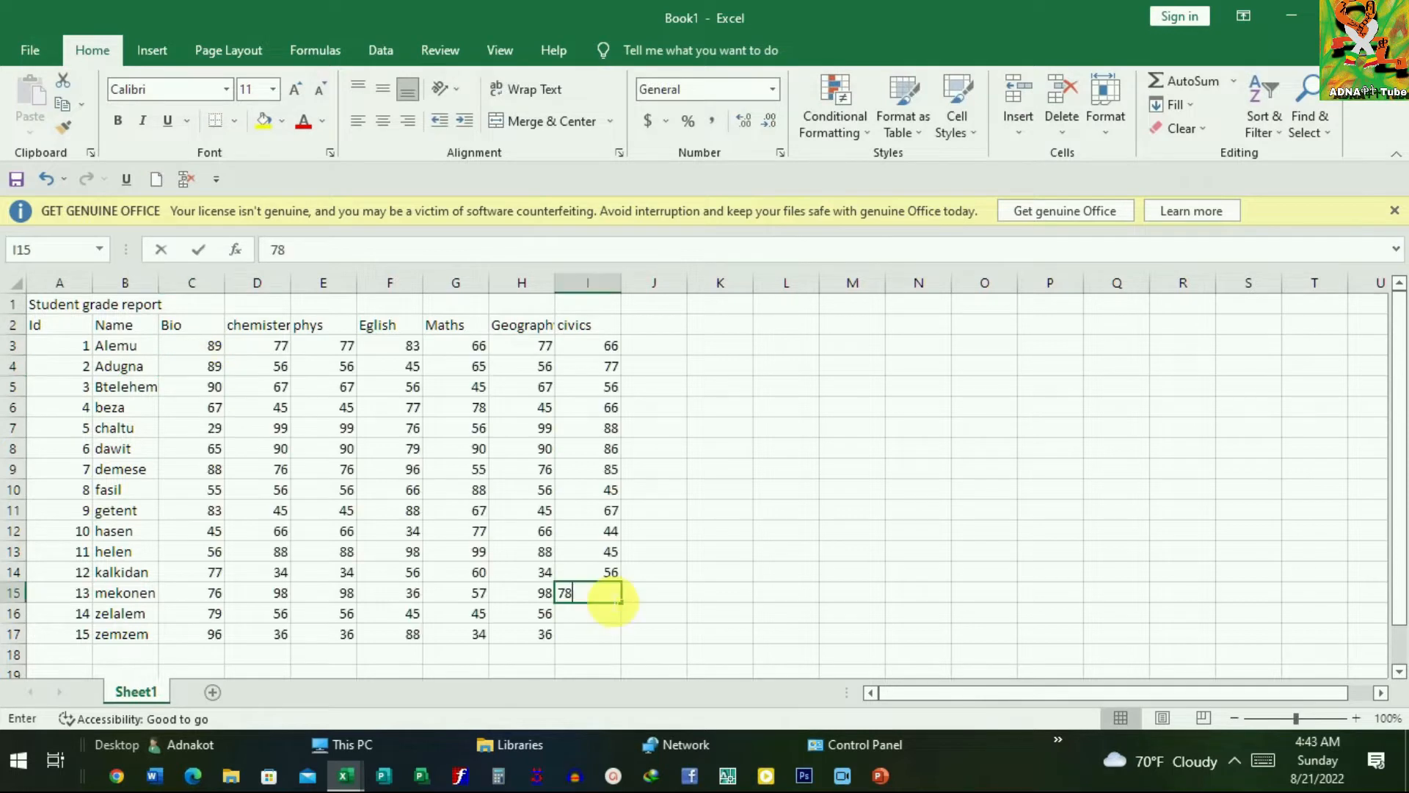
# Step: Complete the civics column with the marks 78, 89 and 90 in I15, I16 and I17
pyautogui.write('78')
pyautogui.press('Return')
pyautogui.write('89')
pyautogui.click(613, 631)
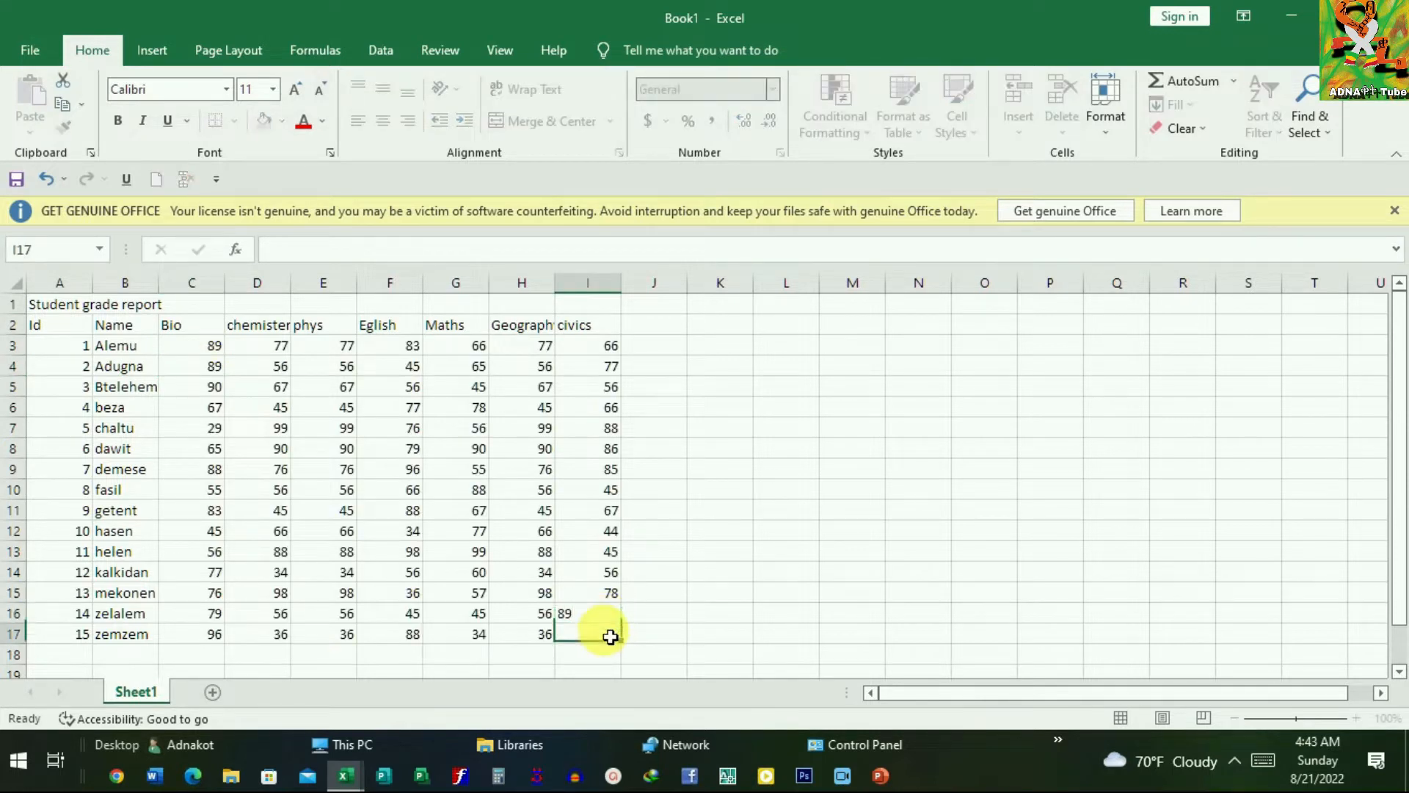
pyautogui.write('90')
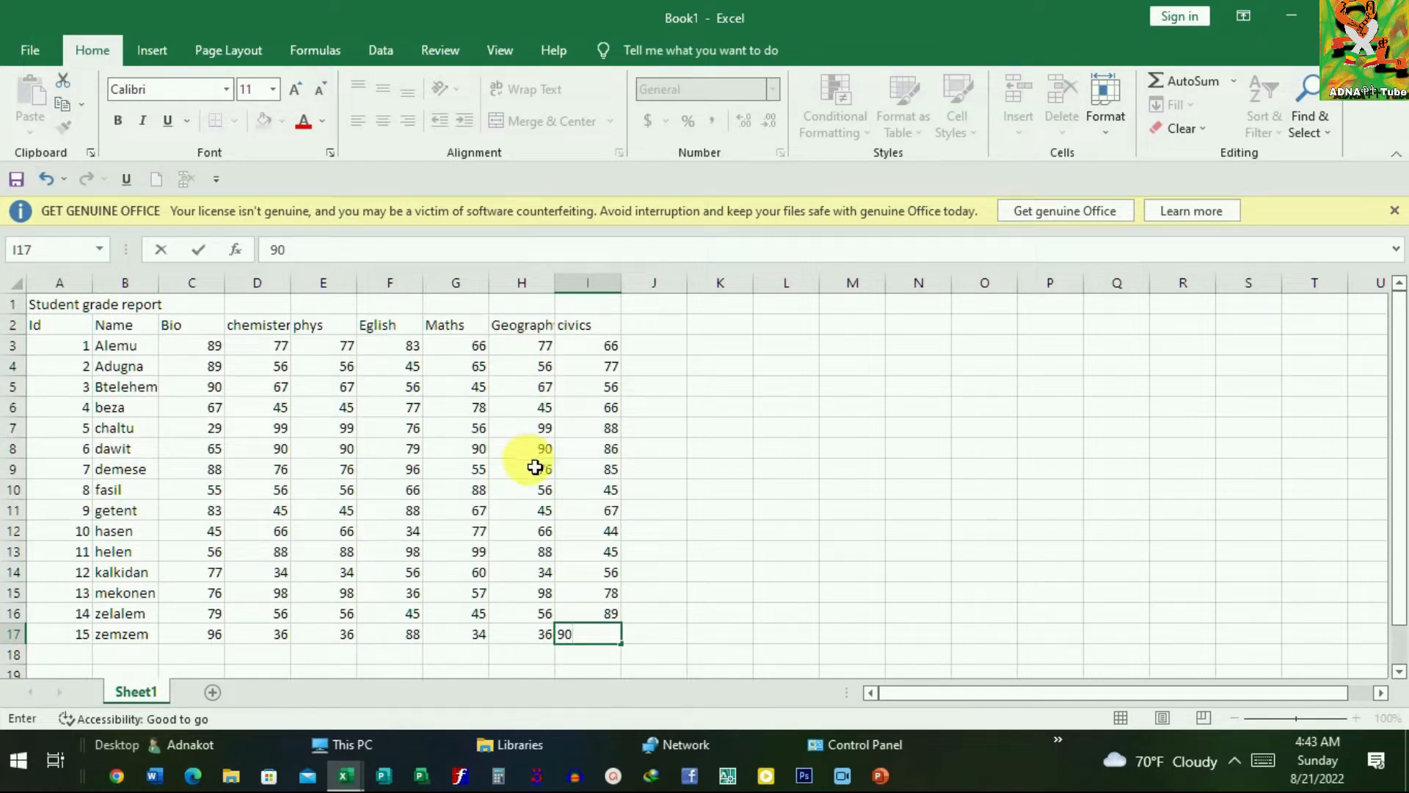
# Step: Add the column headers Avg, Rank and Grade in cells J2, K2 and L2
pyautogui.scroll(-1, 595, 514)
pyautogui.scroll(1, 600, 503)
pyautogui.click(650, 334)
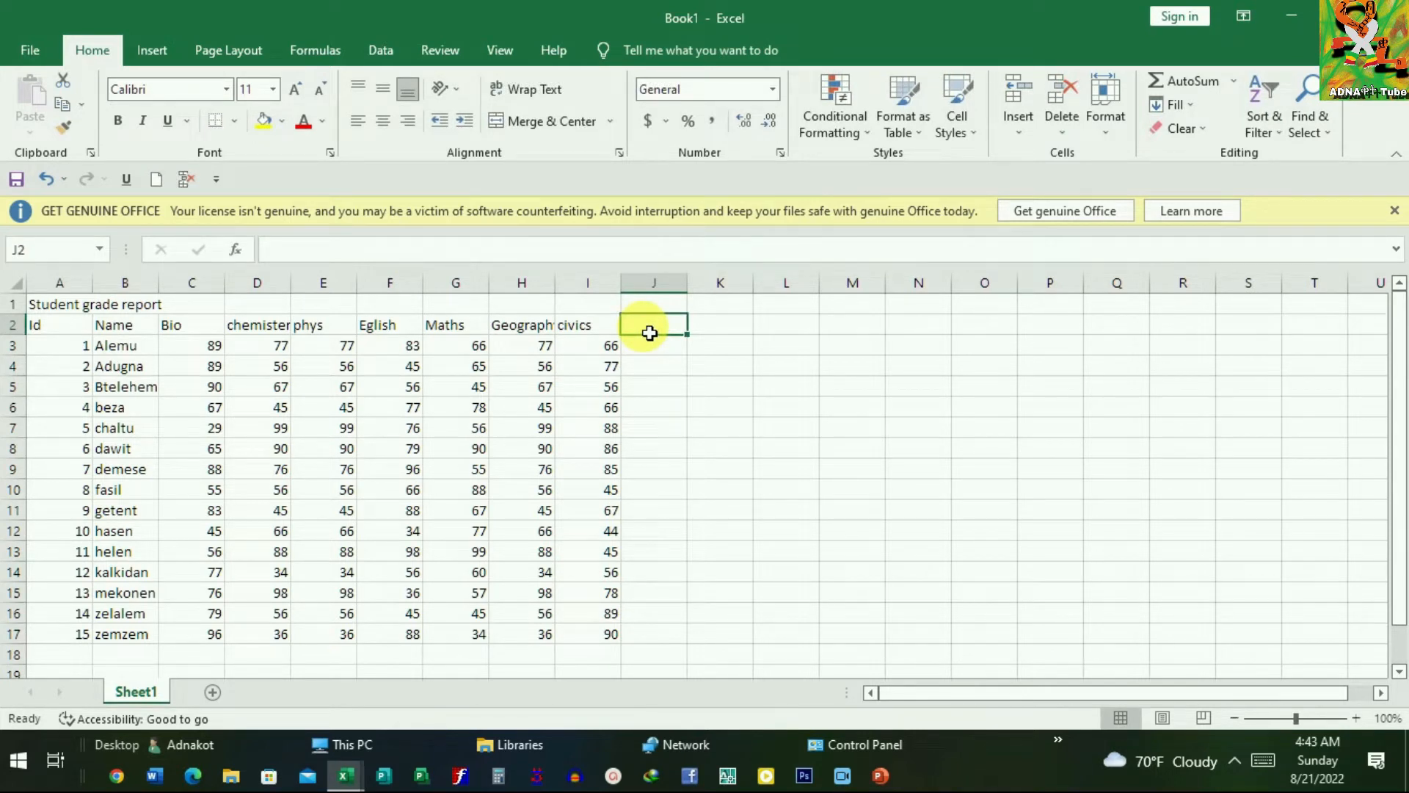
pyautogui.press('capslock')
pyautogui.write('A')
pyautogui.press('capslock')
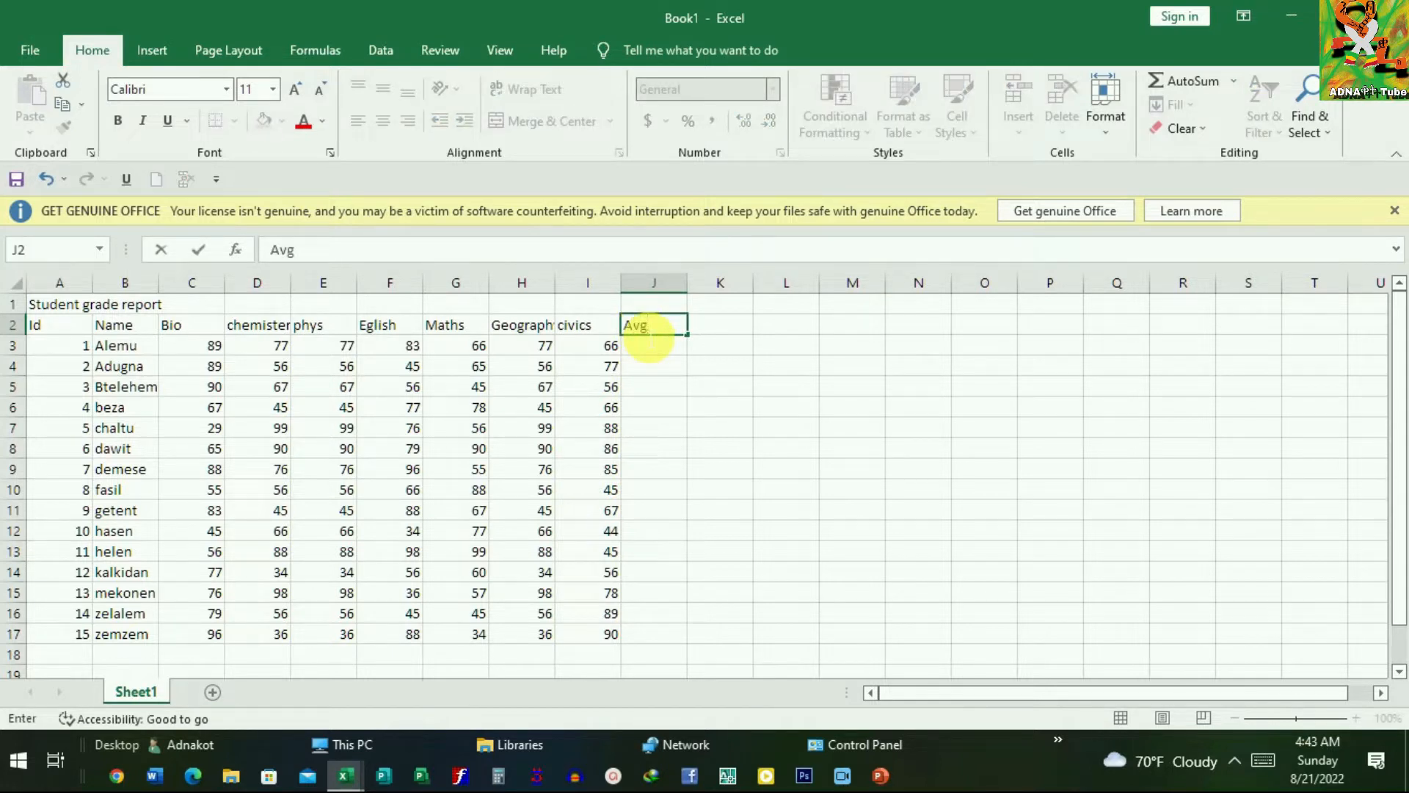
pyautogui.click(723, 329)
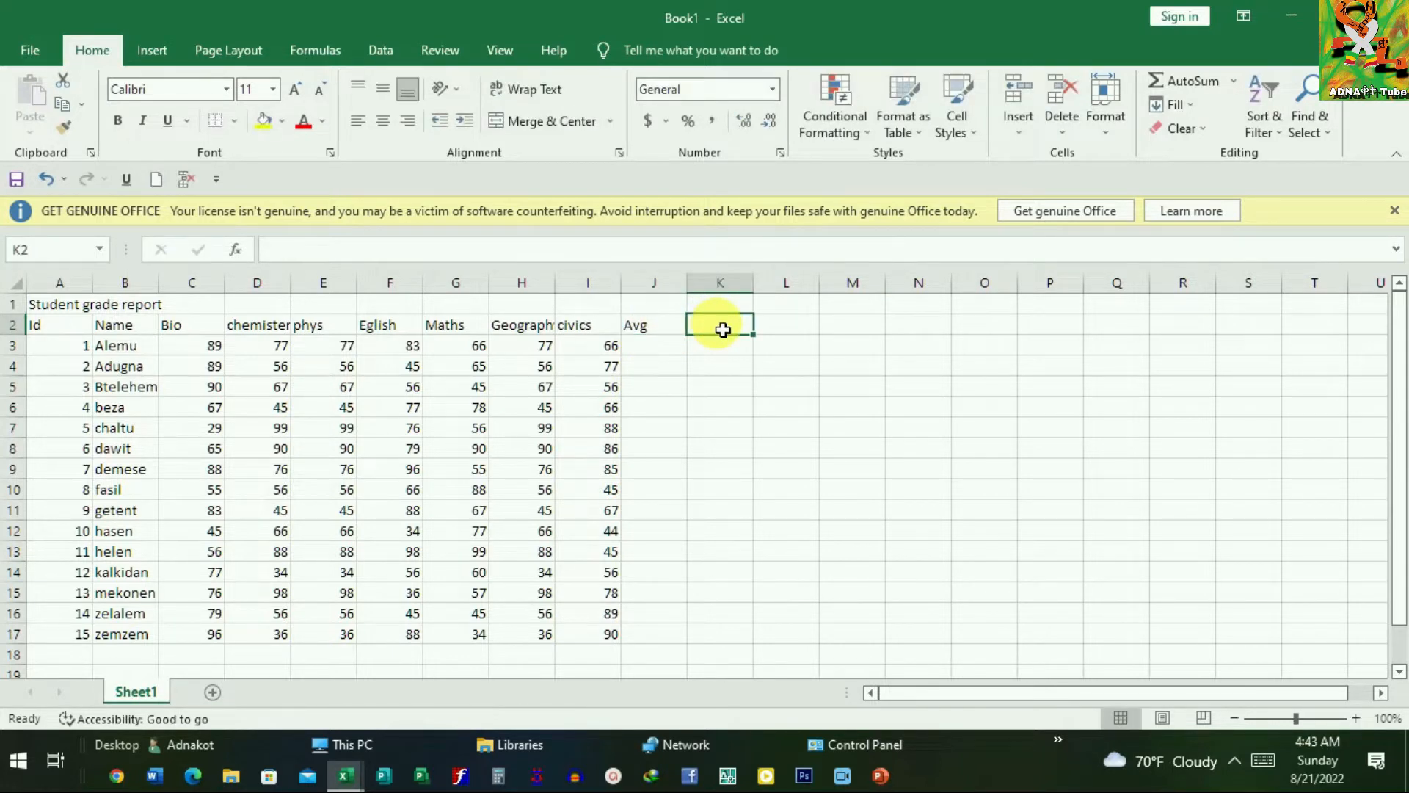
pyautogui.press('capslock')
pyautogui.write('R')
pyautogui.press('capslock')
pyautogui.write('ank')
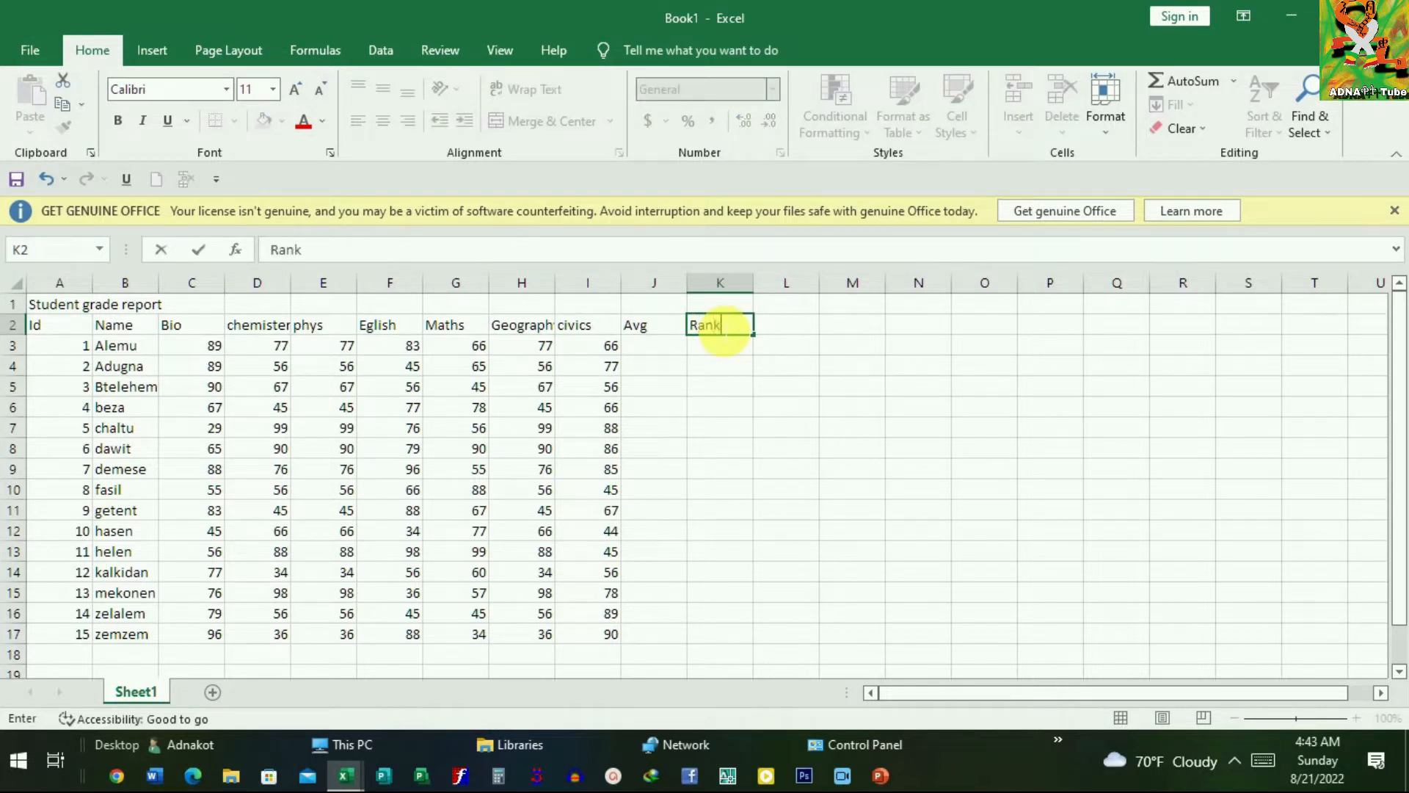
pyautogui.click(780, 330)
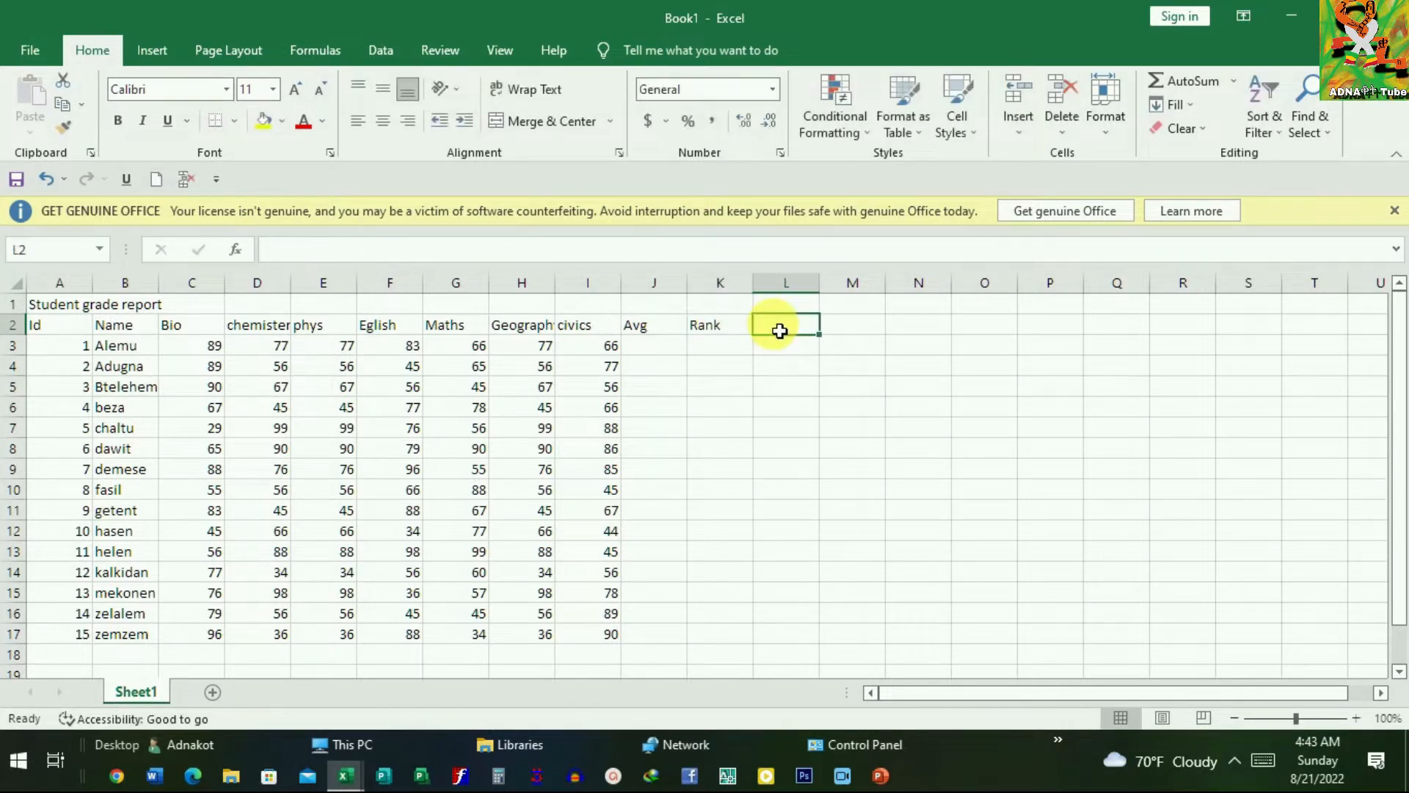
pyautogui.write('Gr')
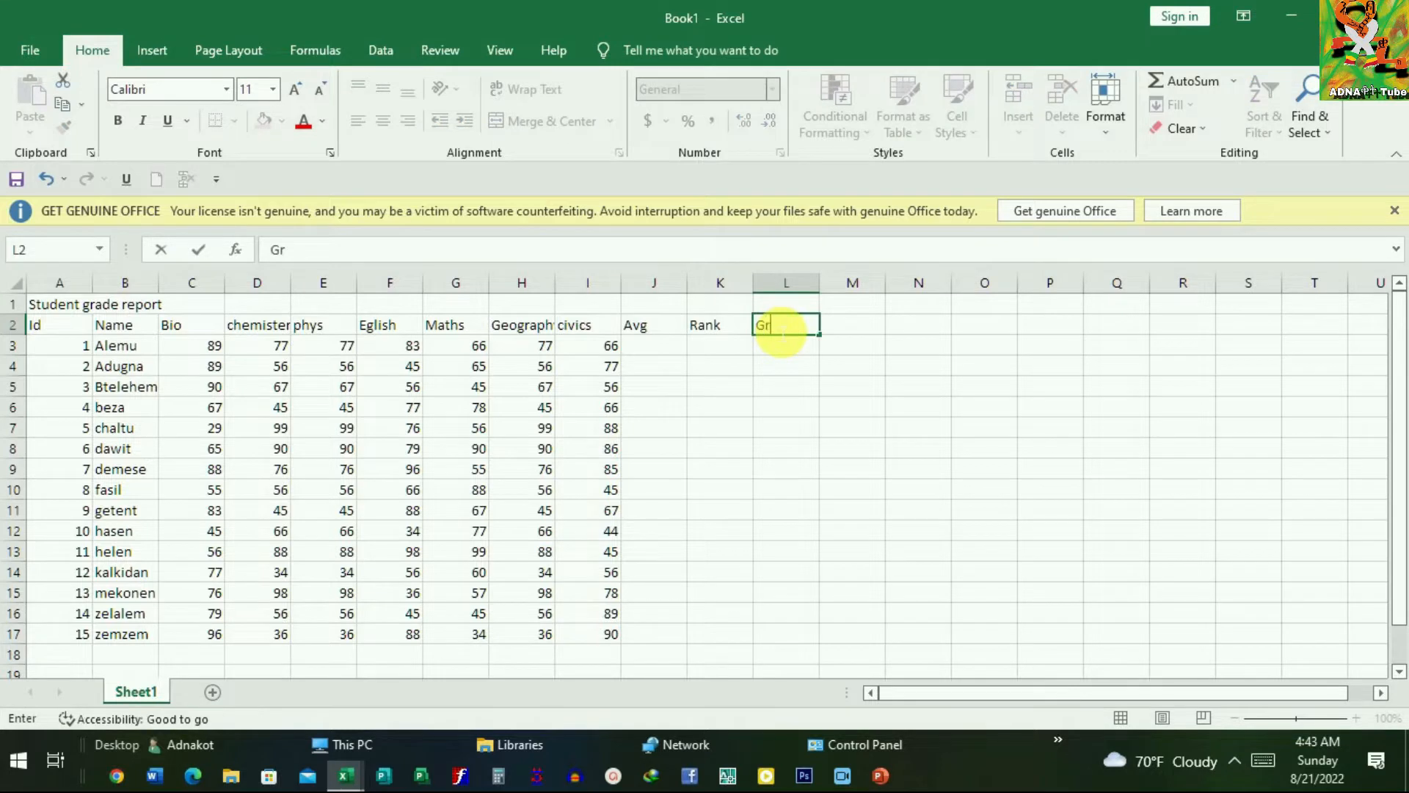
pyautogui.write('ade')
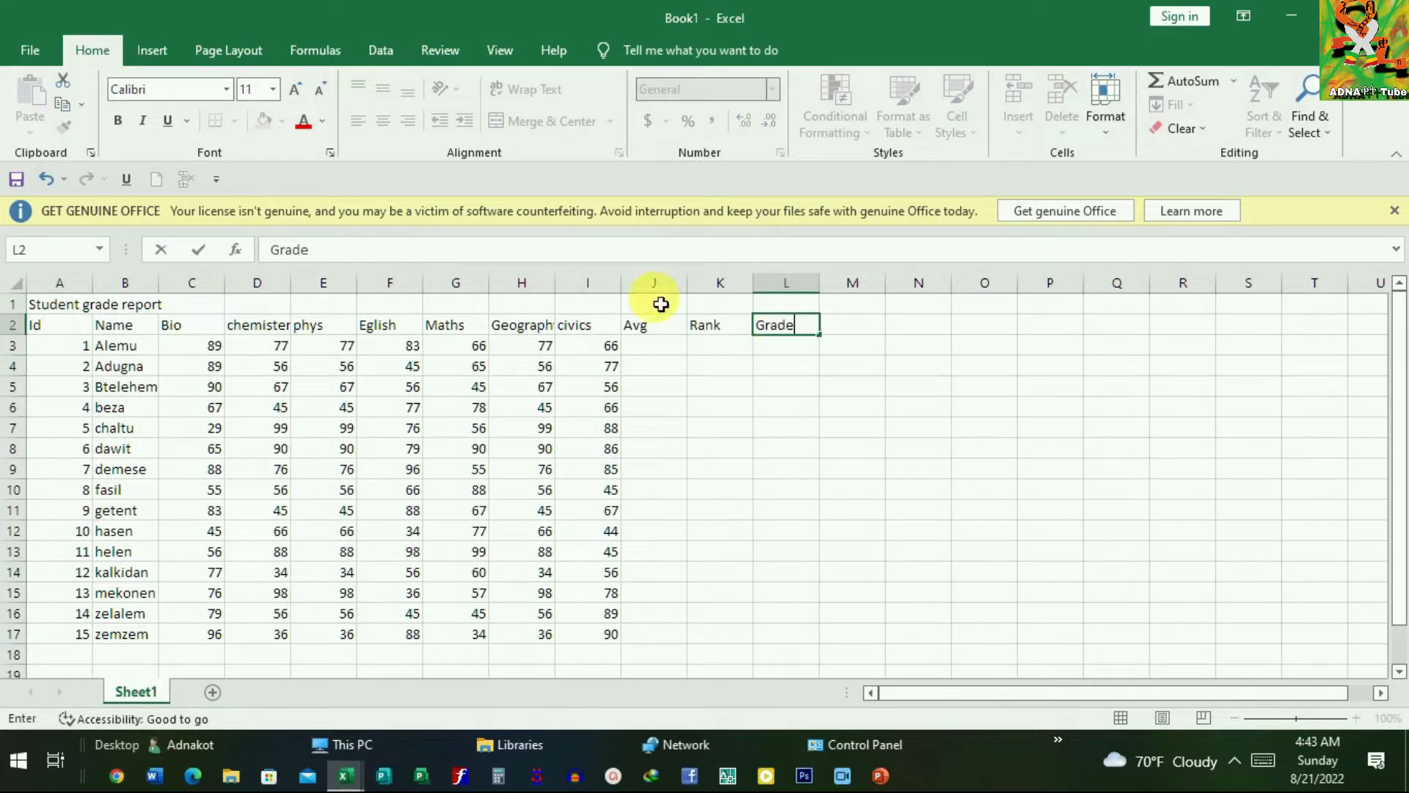
pyautogui.click(745, 387)
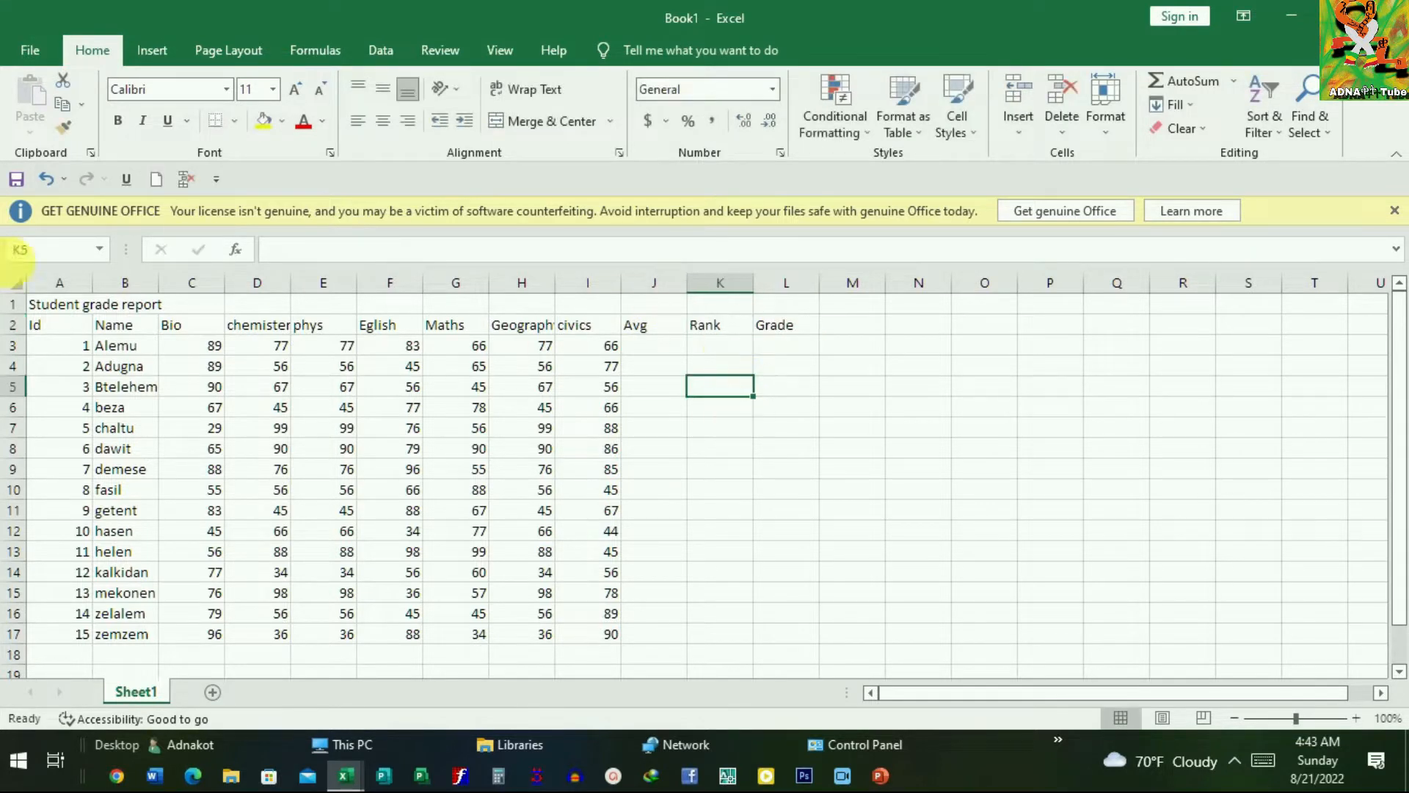
# Step: Merge and center the title Student grade report across A1 to L1
pyautogui.click(77, 304)
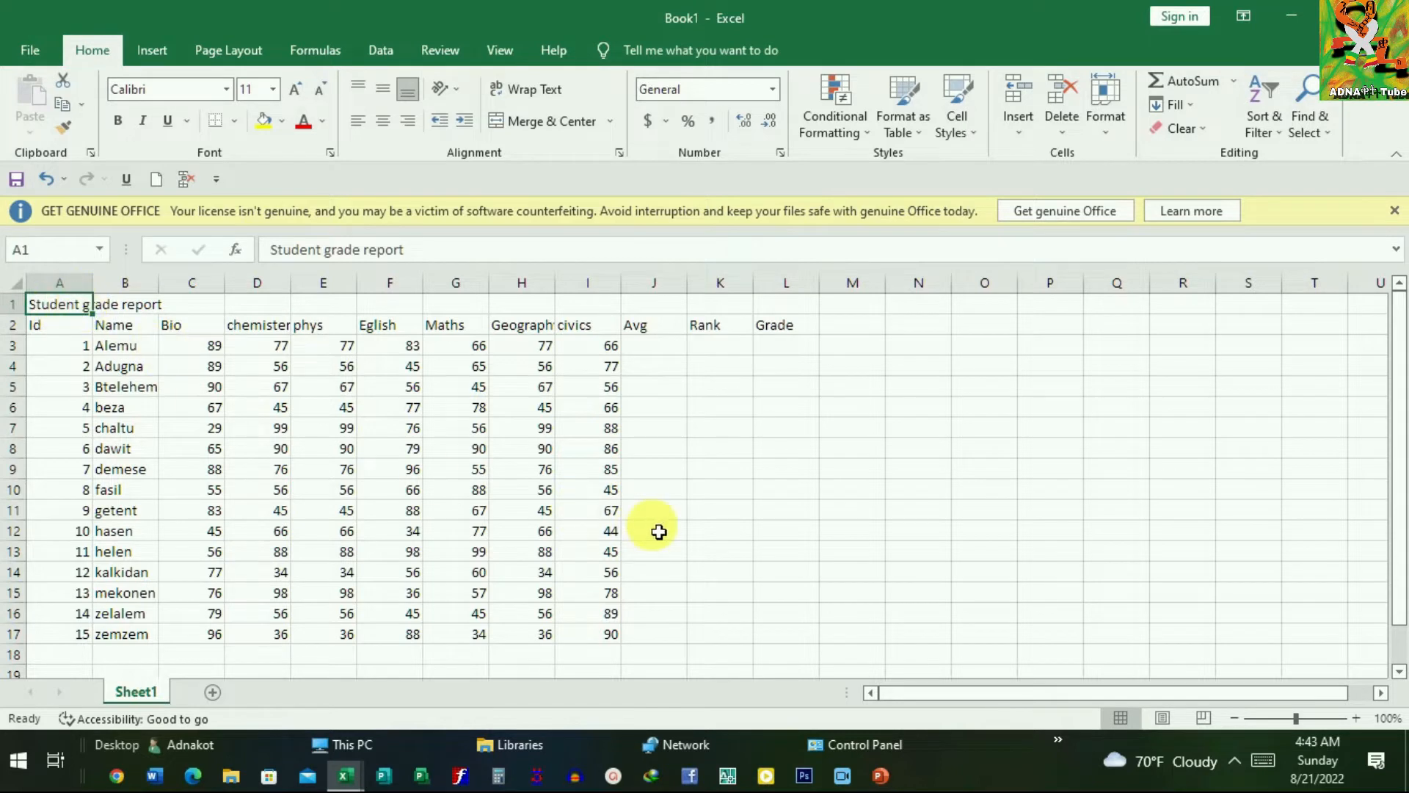
pyautogui.moveTo(655, 513); pyautogui.dragTo(523, 470)
pyautogui.click(140, 325)
pyautogui.moveTo(77, 307); pyautogui.dragTo(786, 312)
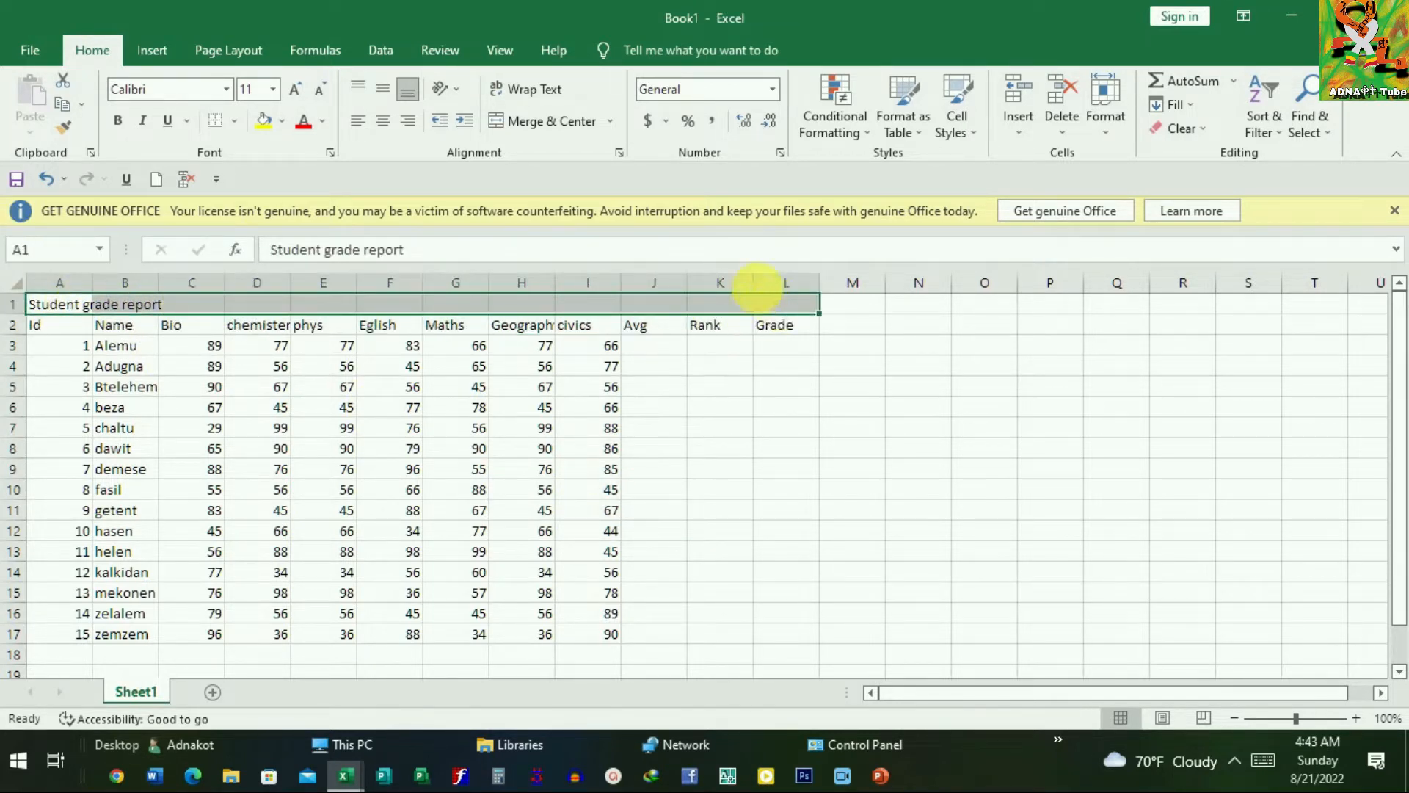
pyautogui.click(545, 132)
# Step: Color the merged title text red and set its font size to 26
pyautogui.click(323, 138)
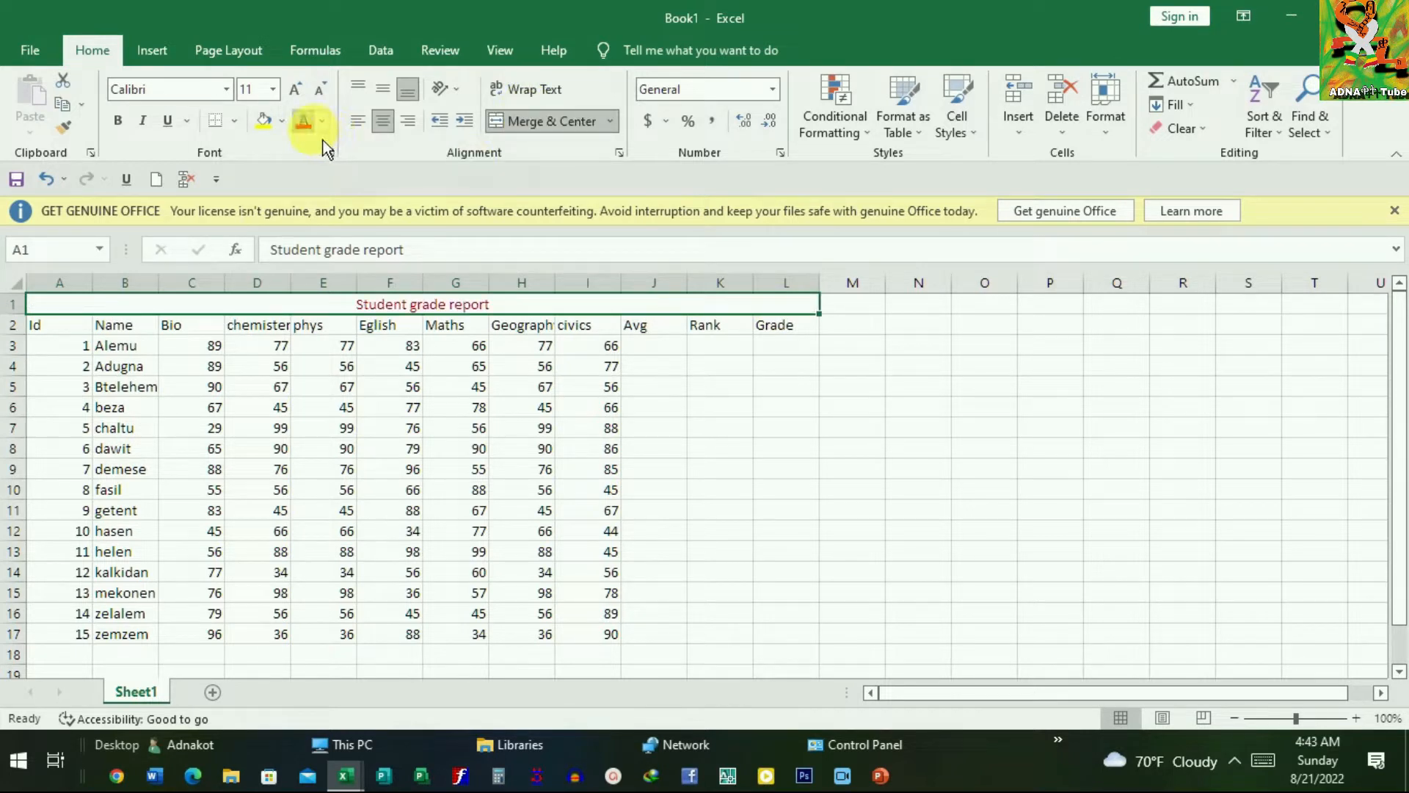
pyautogui.click(274, 90)
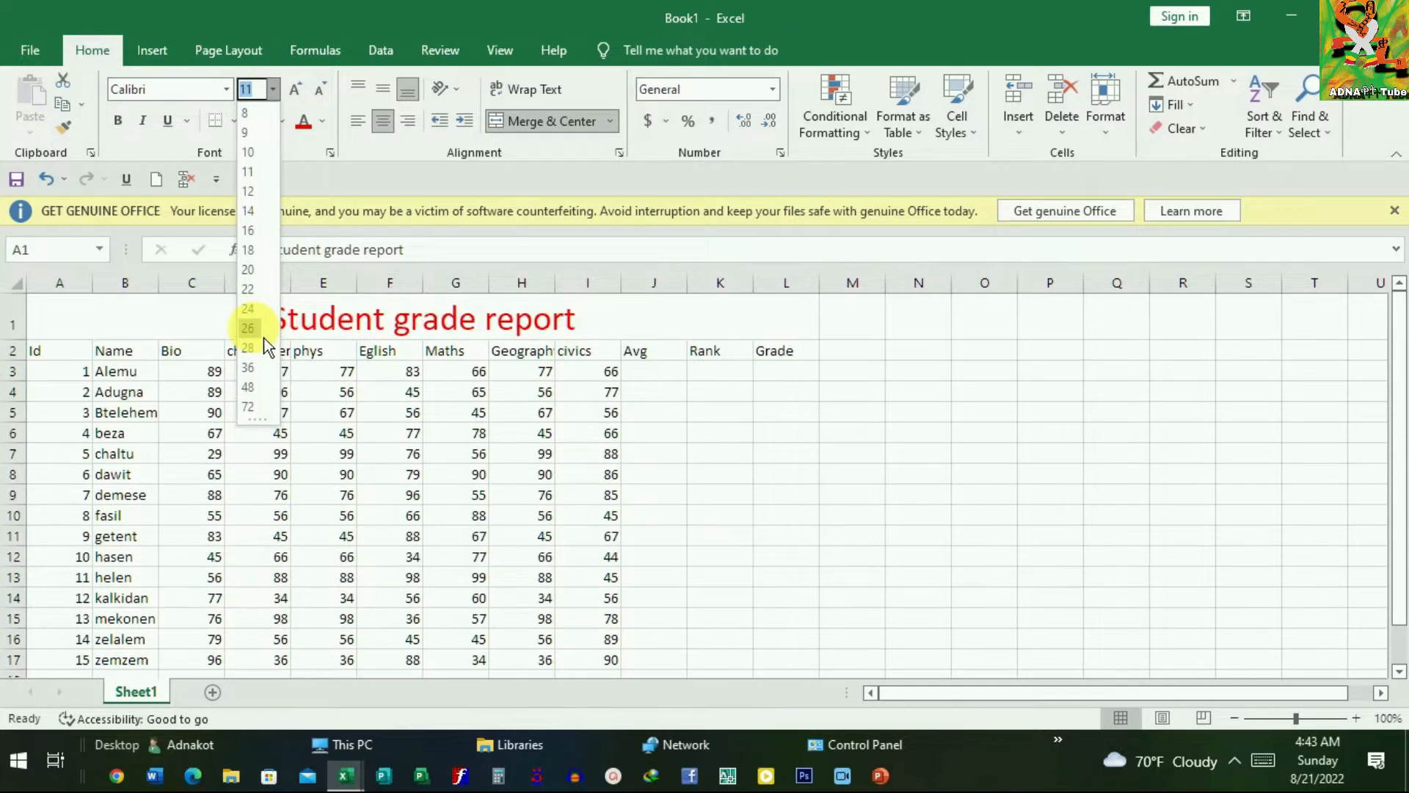
pyautogui.click(250, 328)
pyautogui.scroll(-1, 340, 406)
pyautogui.scroll(1, 384, 462)
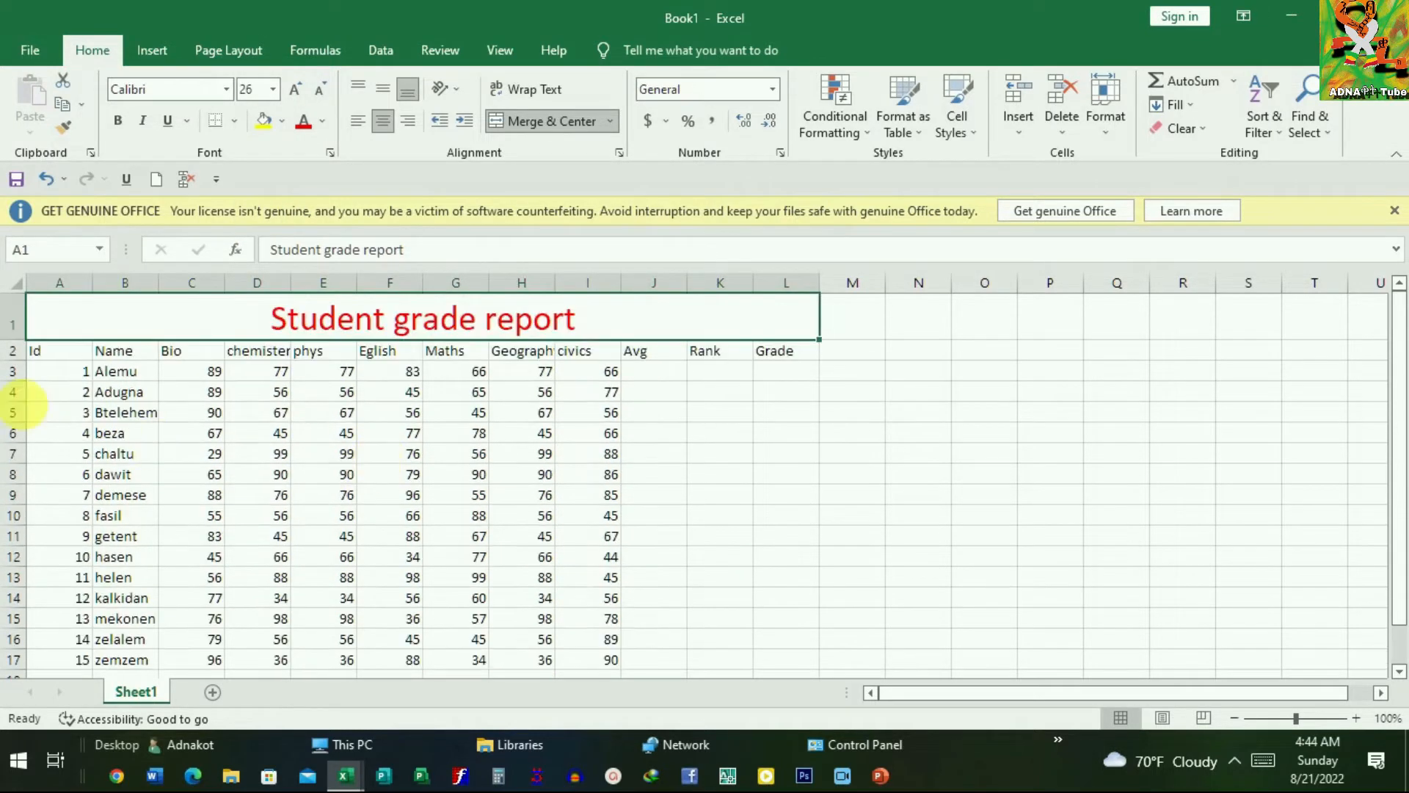
# Step: Convert the range A2 to L17 into a table that uses row 2 as its headers
pyautogui.click(60, 353)
pyautogui.moveTo(78, 357); pyautogui.dragTo(761, 582)
pyautogui.scroll(1, 697, 514)
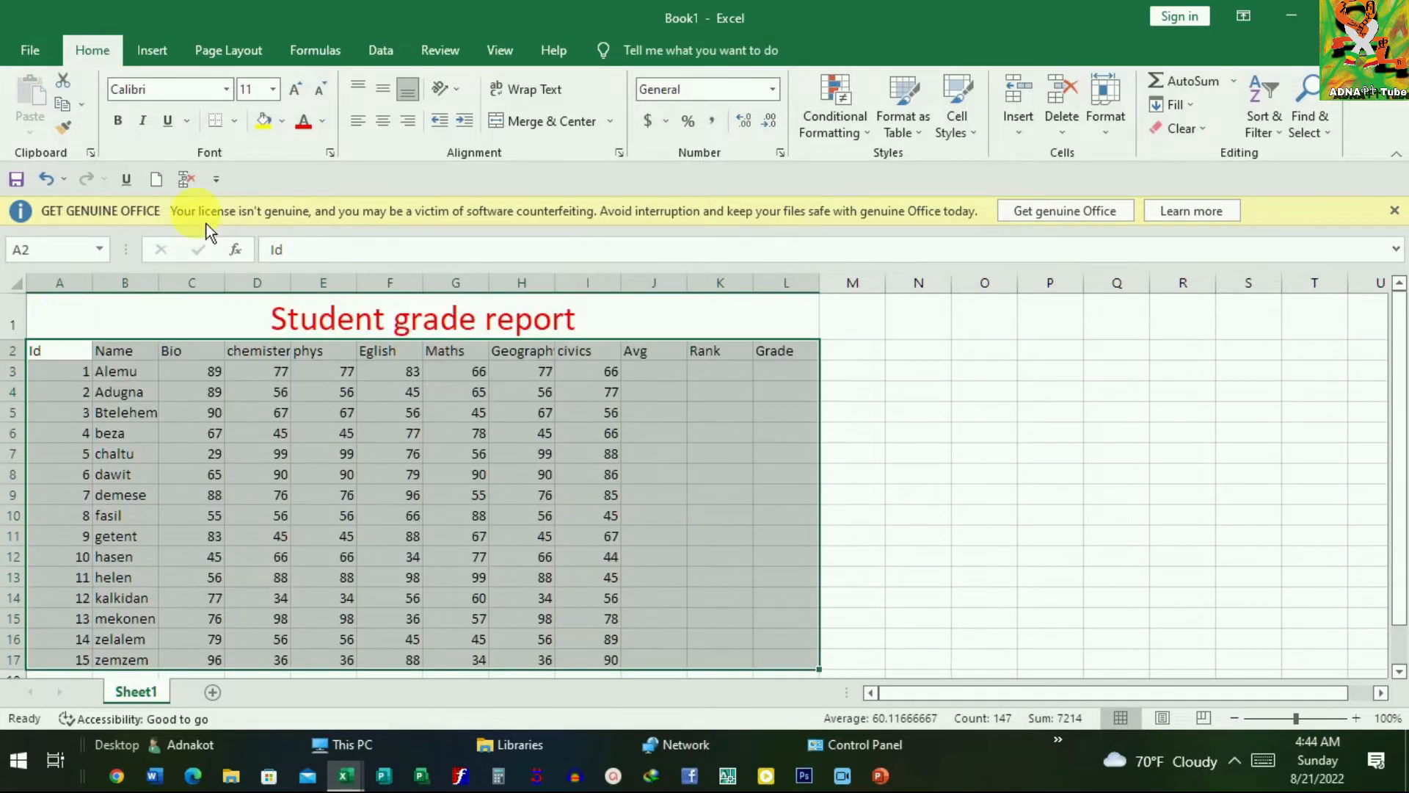
pyautogui.click(152, 50)
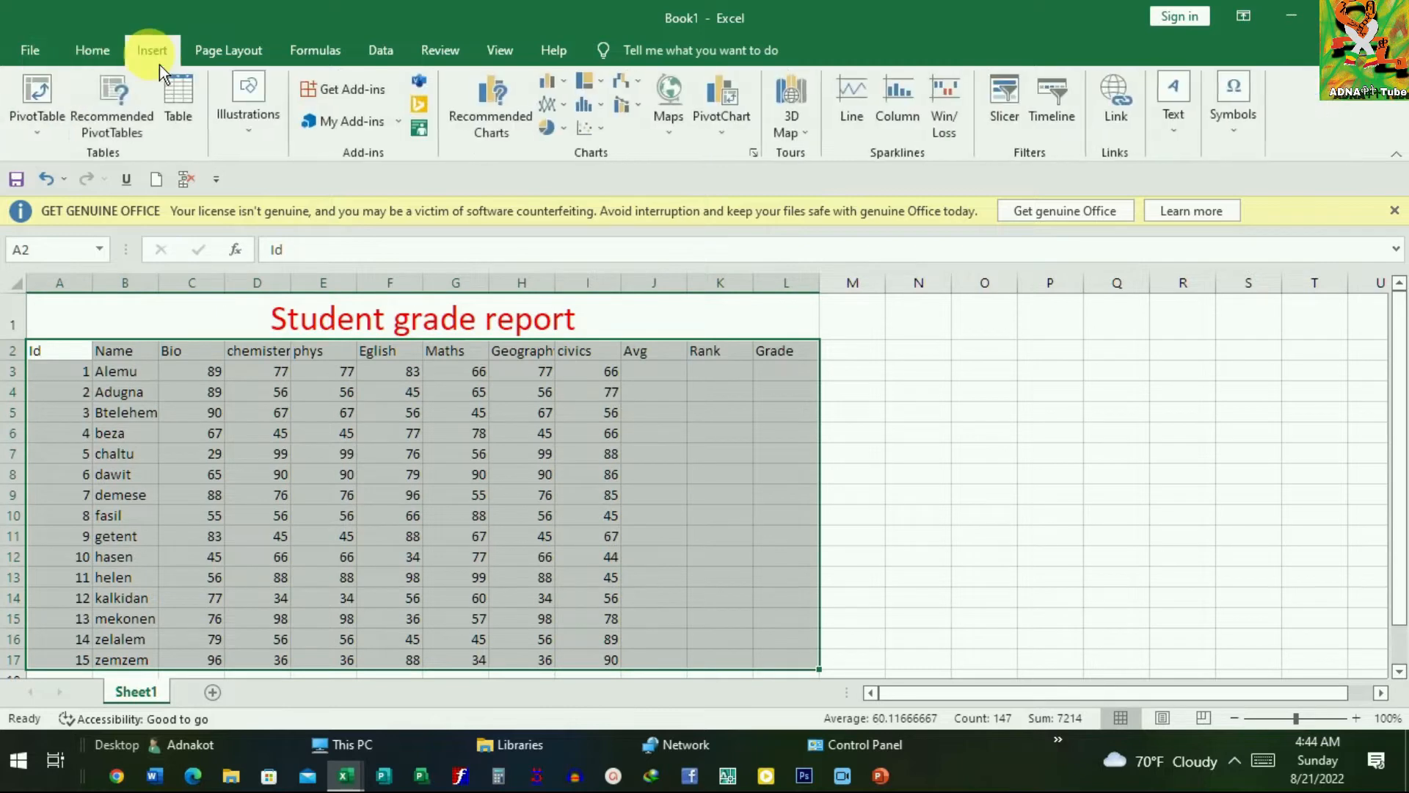
pyautogui.click(181, 103)
pyautogui.click(675, 331)
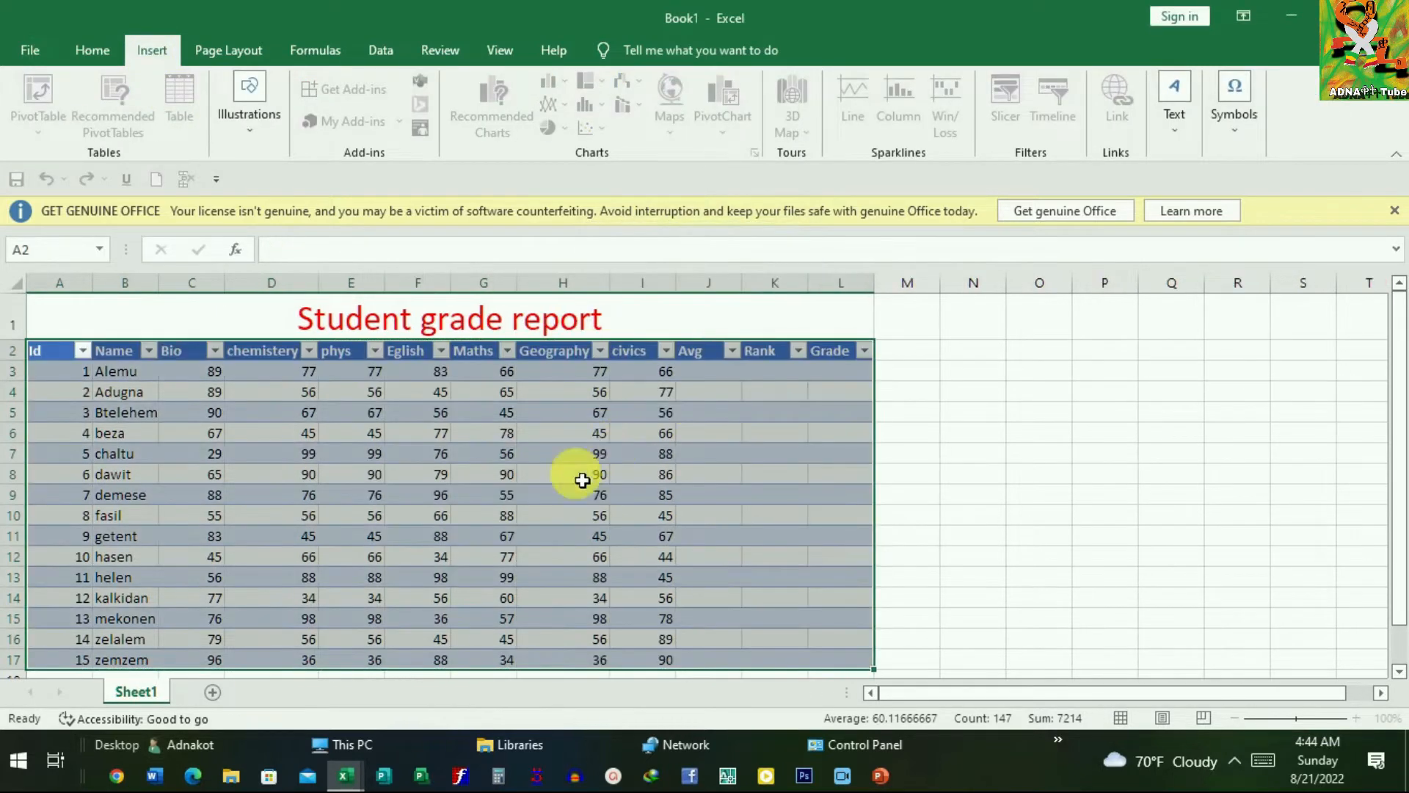
pyautogui.click(980, 476)
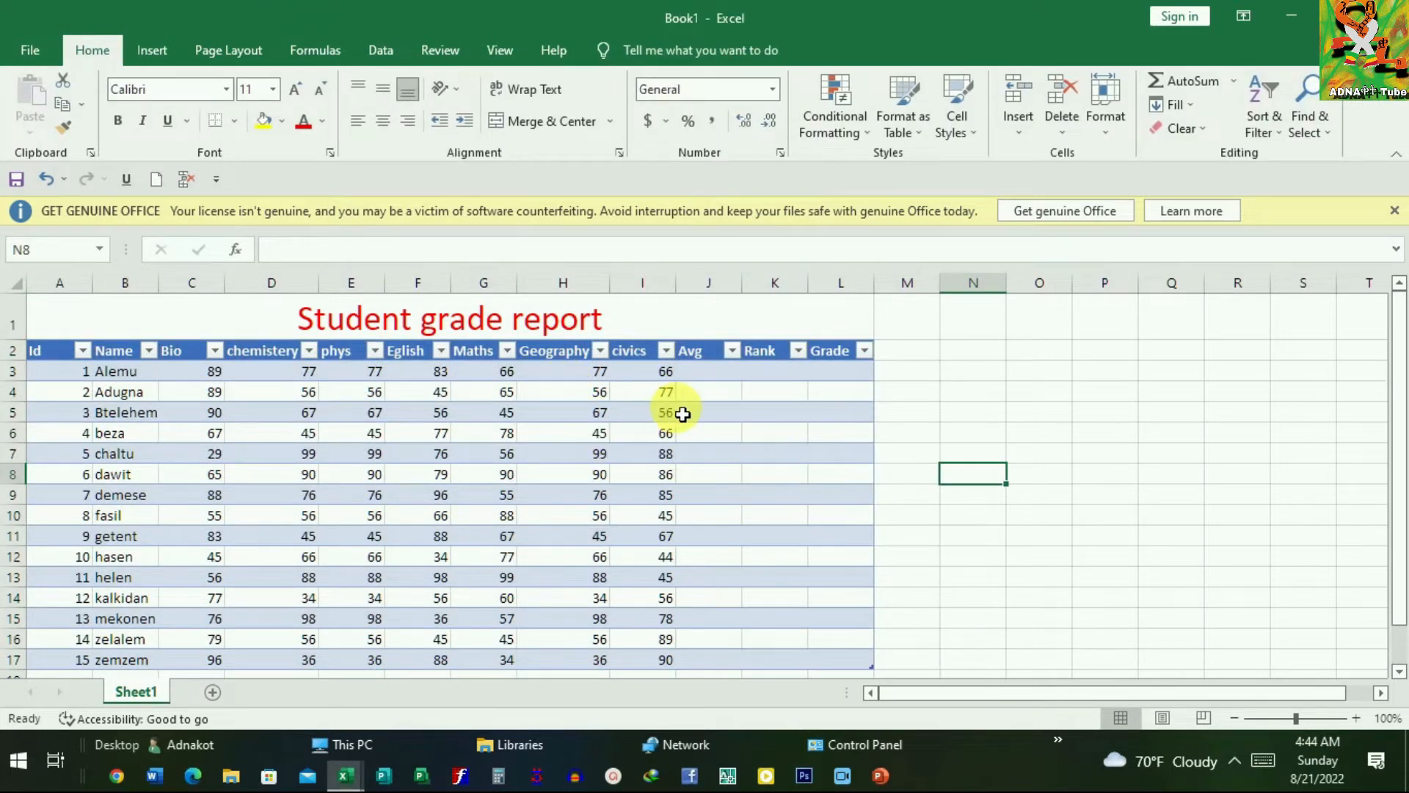
# Step: Fill the Avg column from J3 with the AVERAGE of each student's Bio to civics marks
pyautogui.click(705, 399)
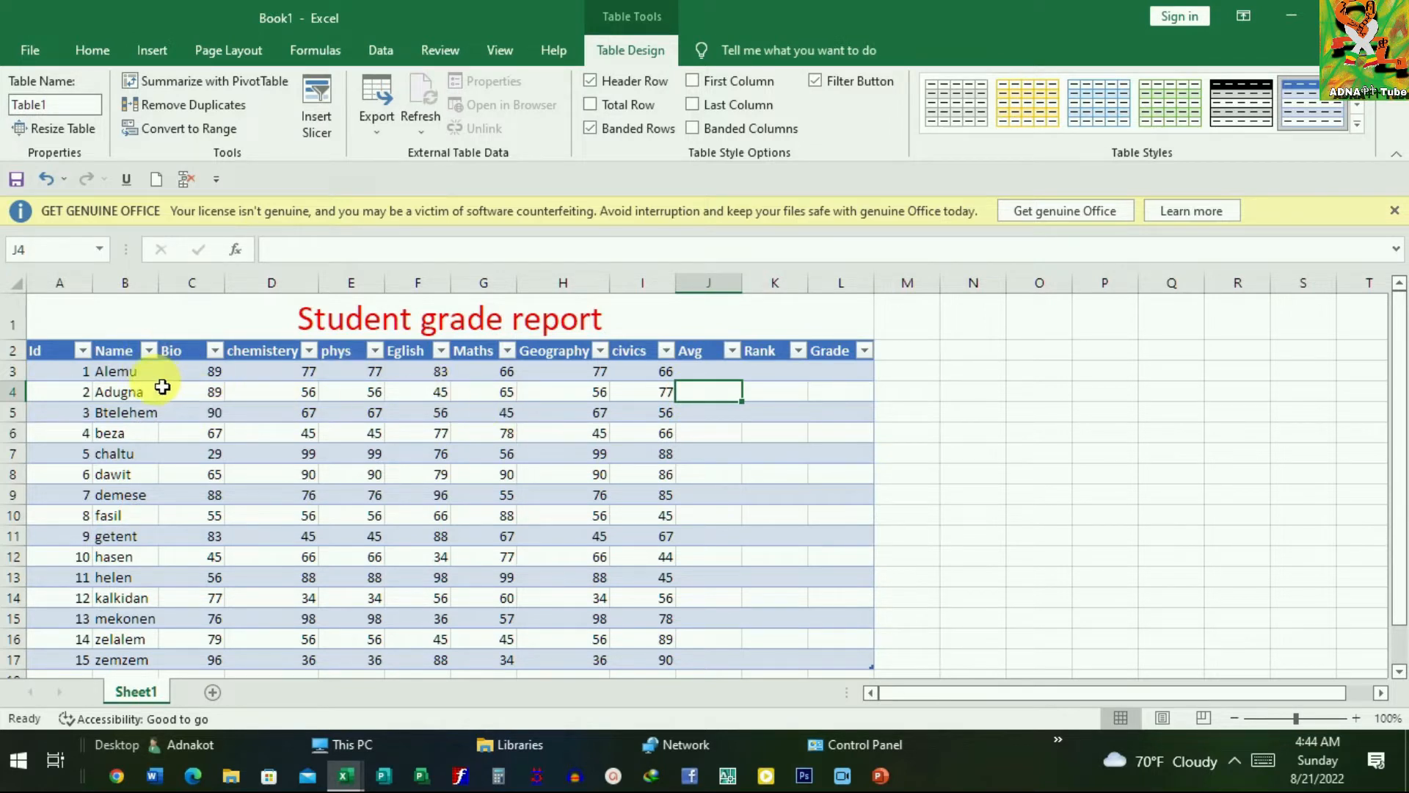
pyautogui.click(728, 371)
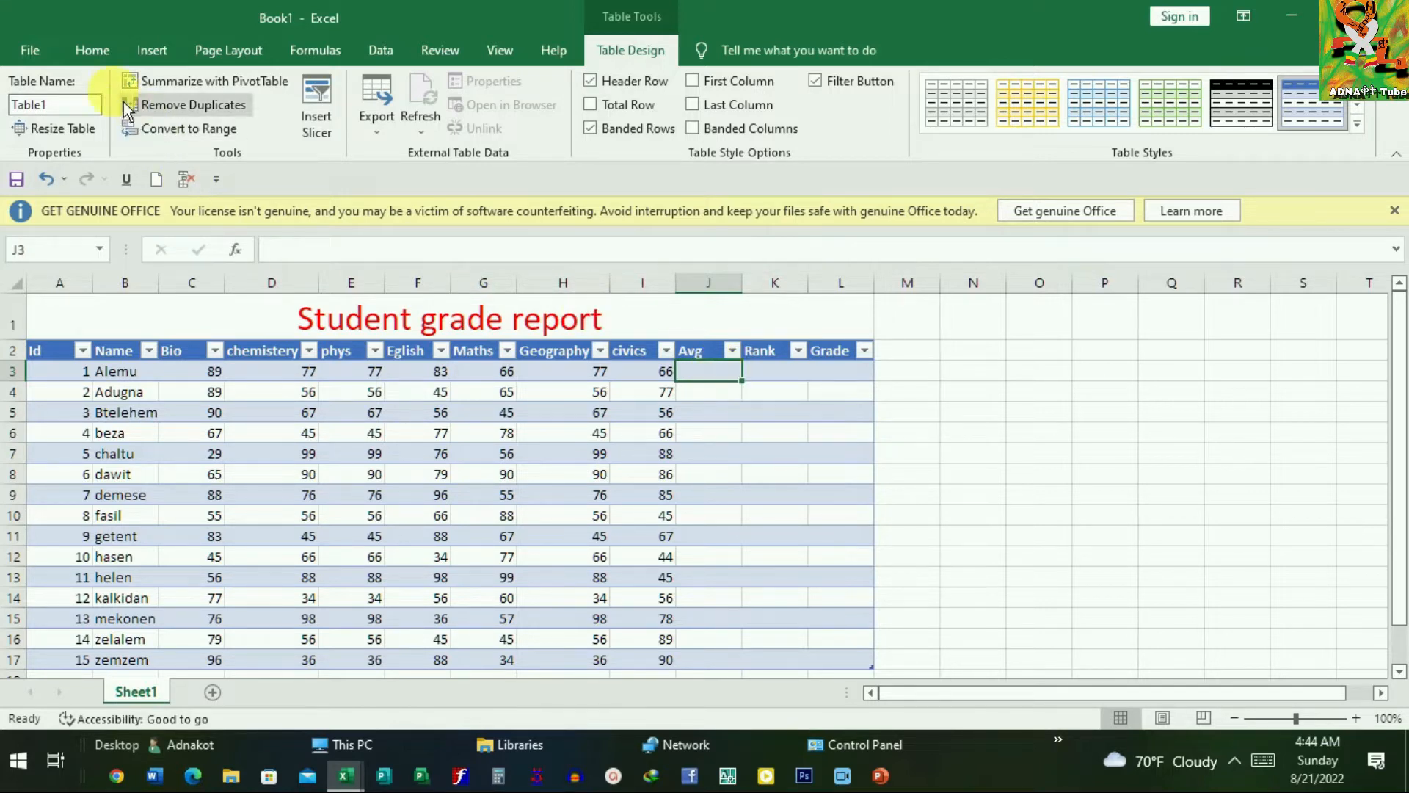
pyautogui.click(152, 51)
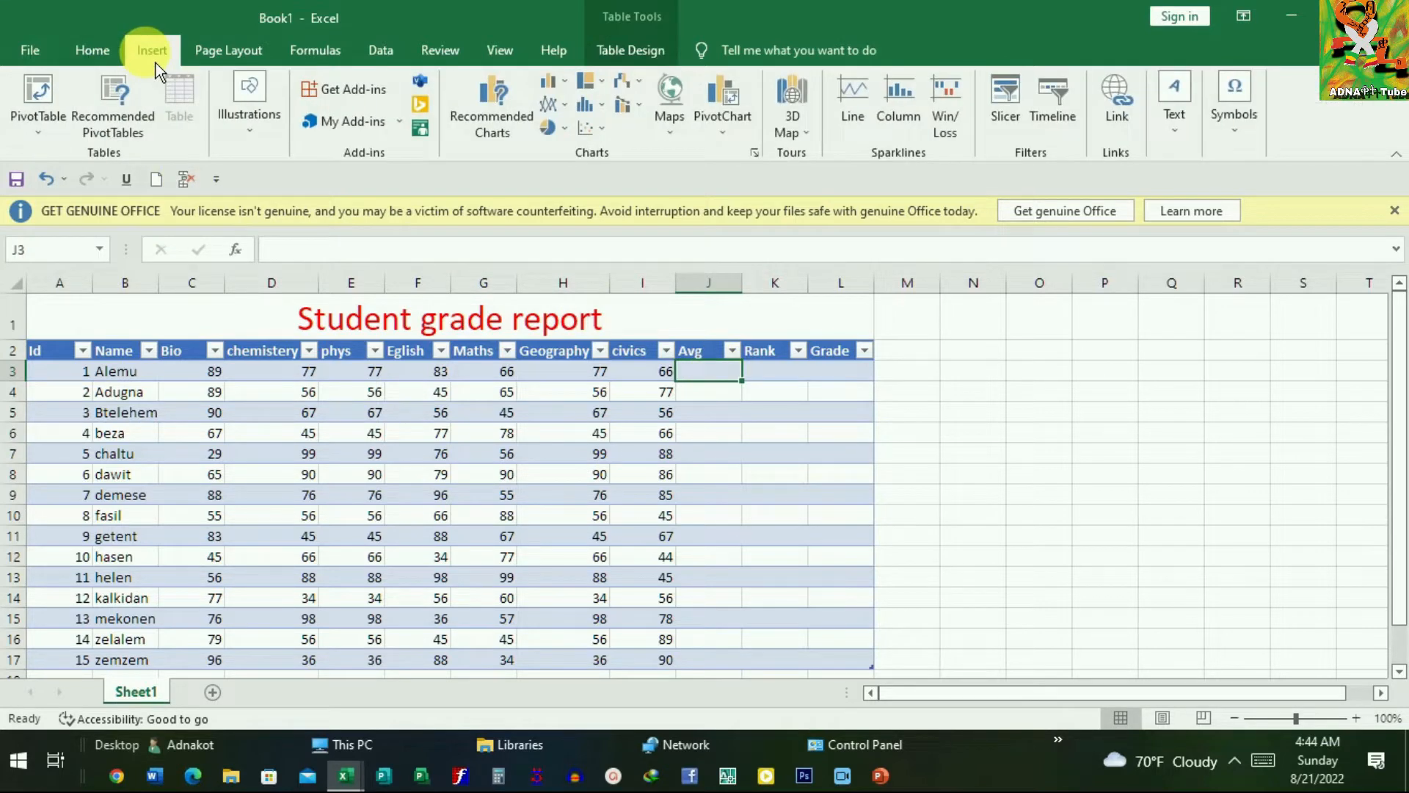
pyautogui.click(93, 52)
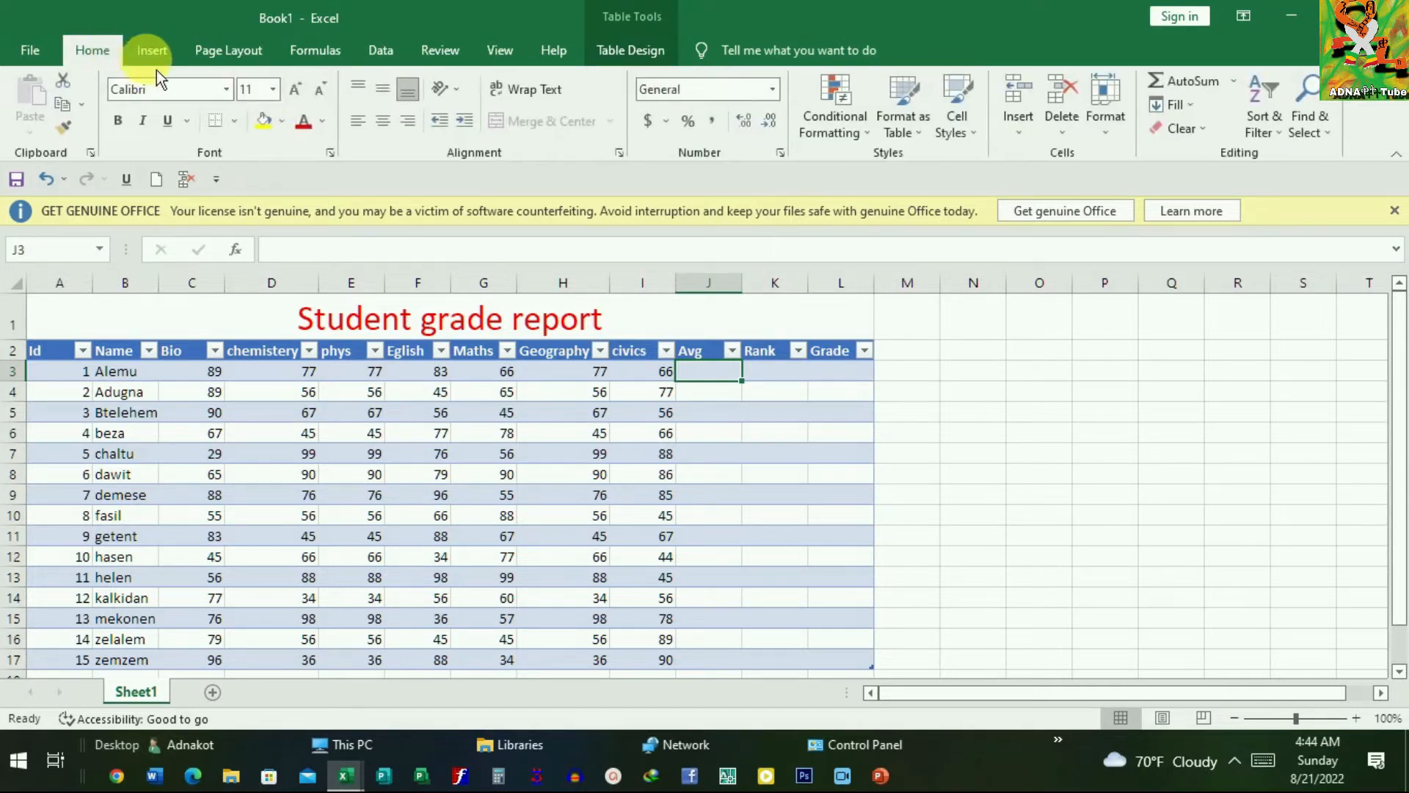
pyautogui.click(1236, 84)
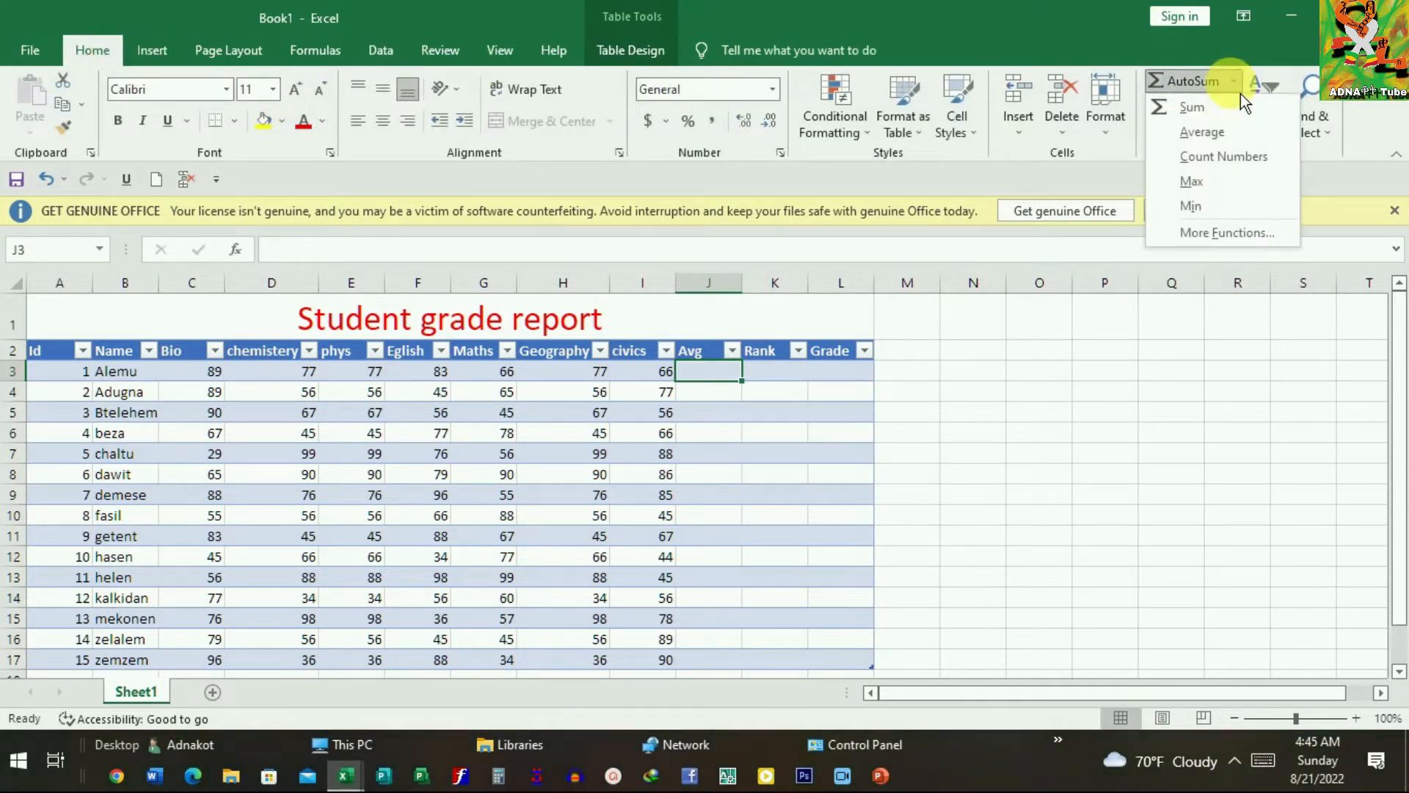
pyautogui.click(1227, 143)
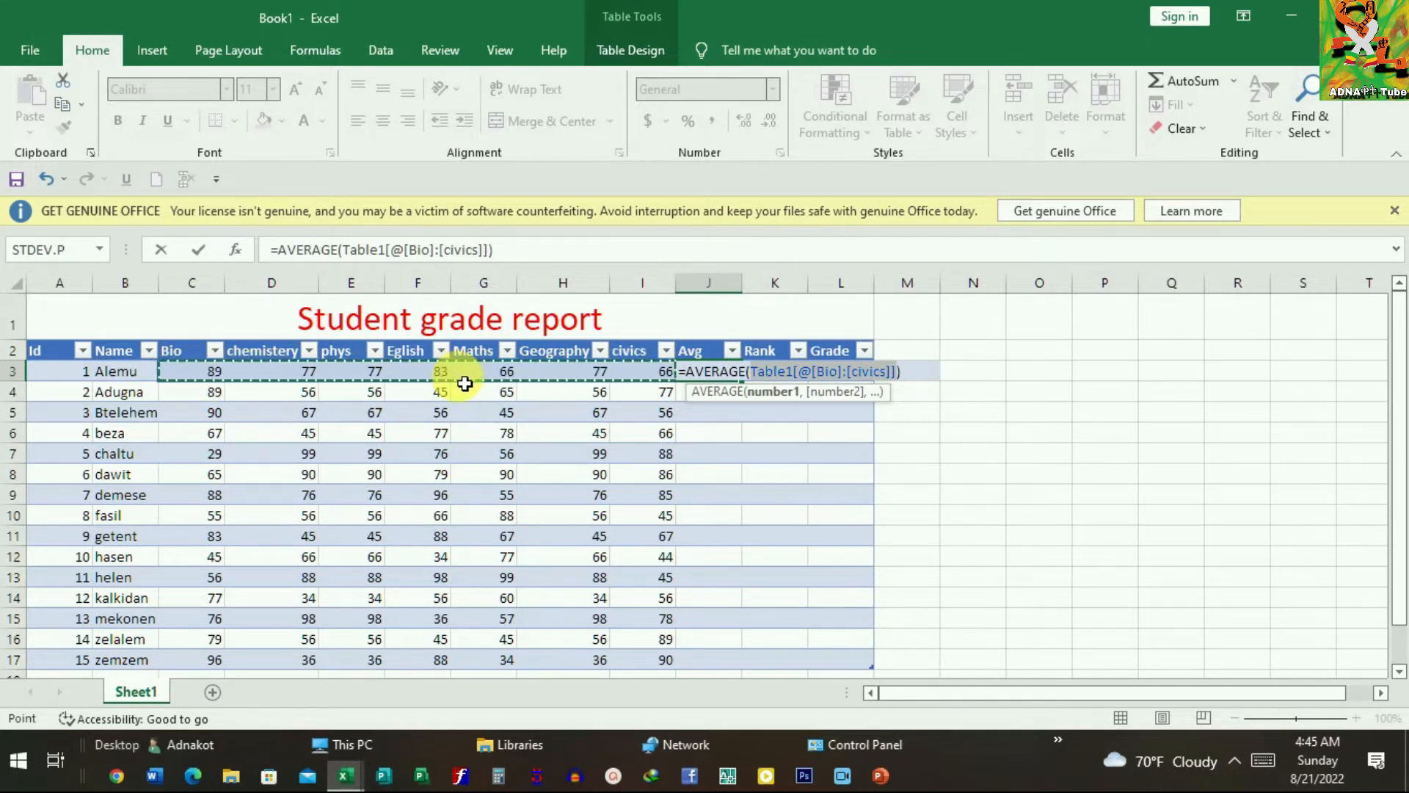
pyautogui.press('Return')
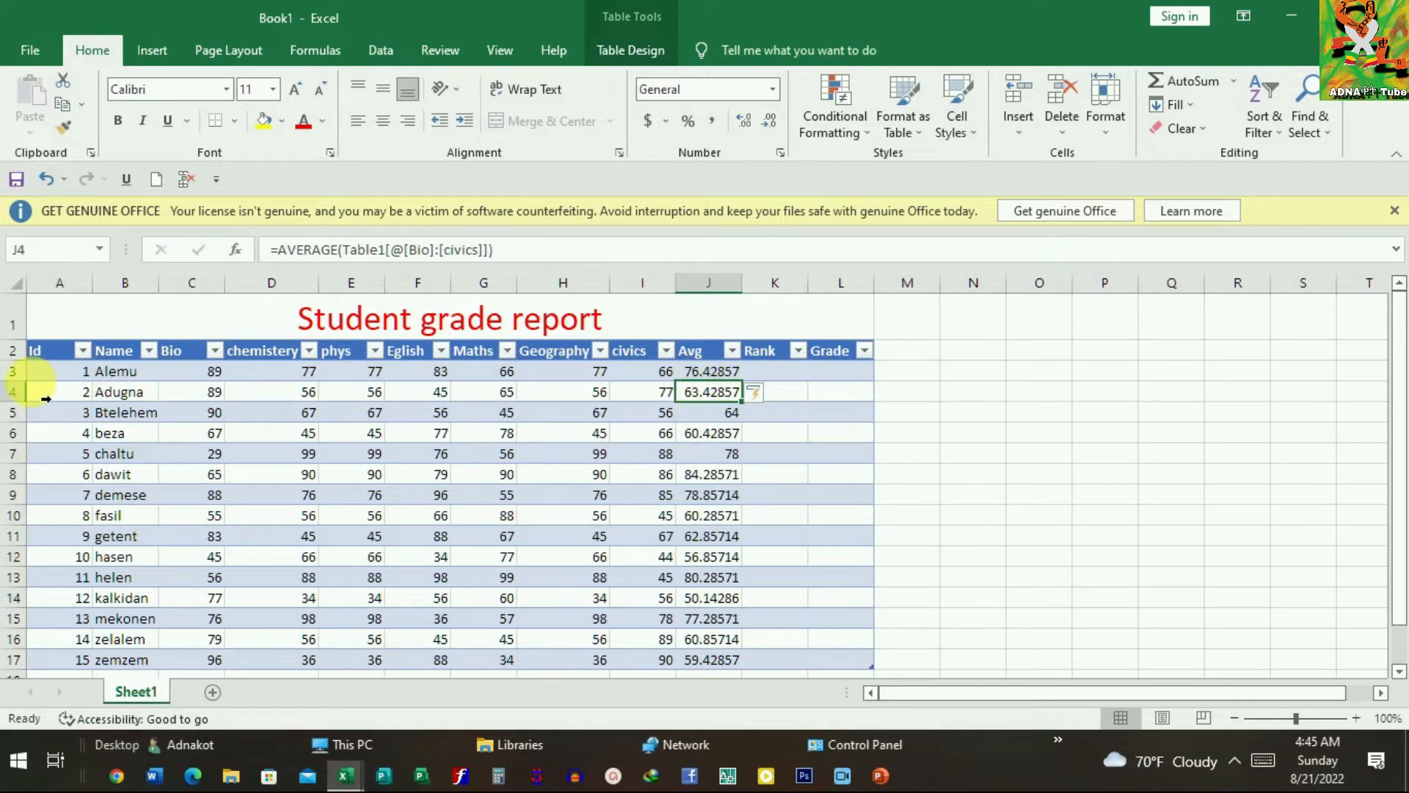
pyautogui.click(695, 380)
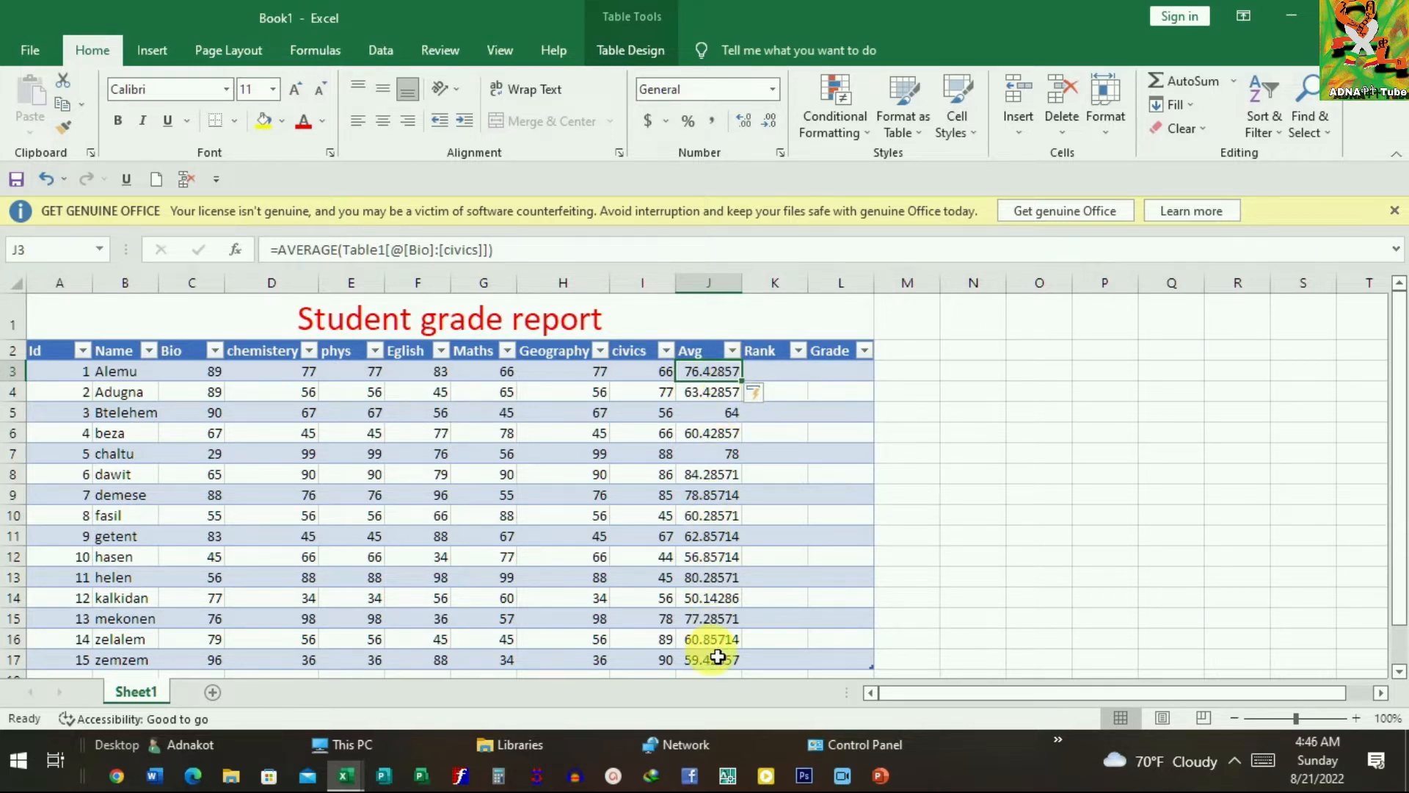
# Step: Search the available functions for rank and insert the RANK function in cell K3
pyautogui.click(749, 372)
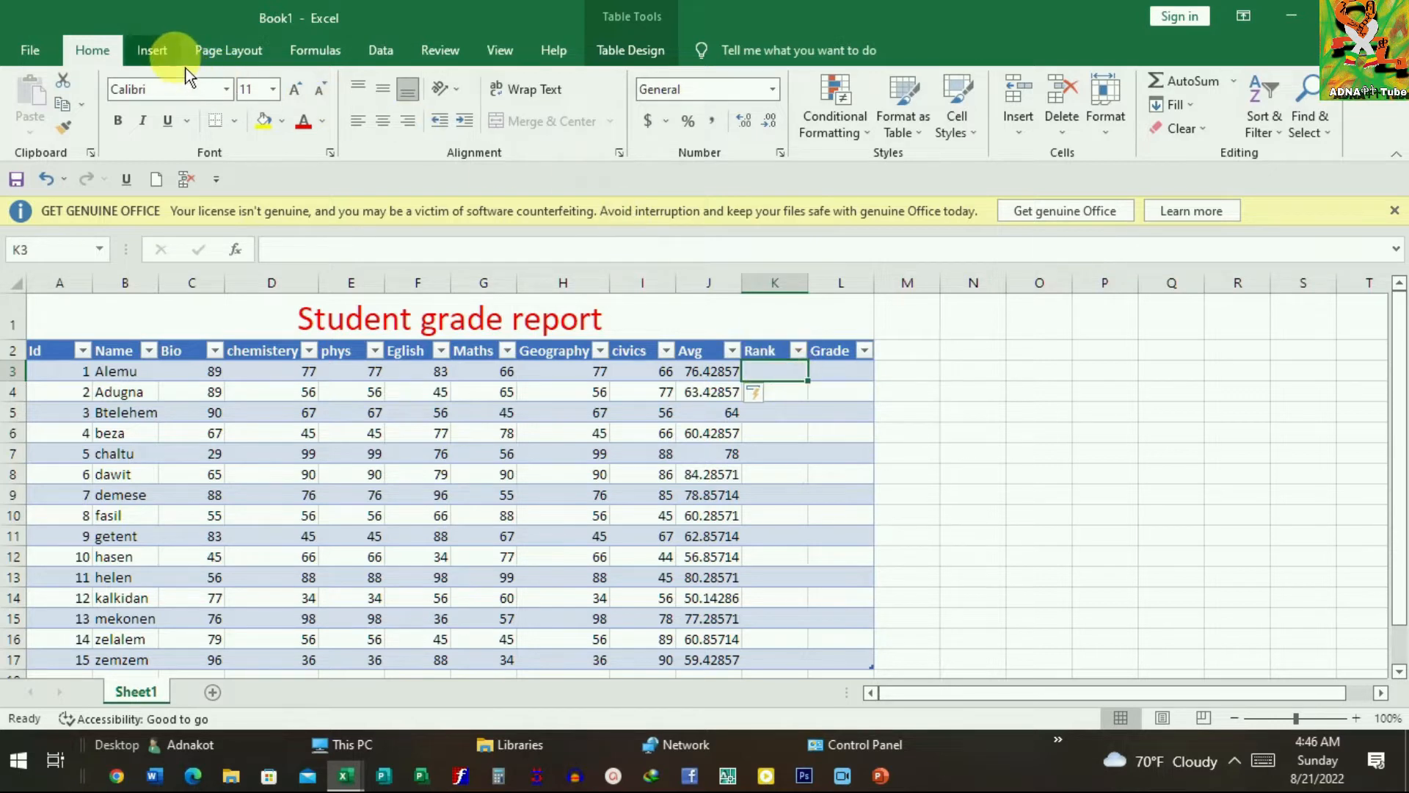
pyautogui.click(344, 59)
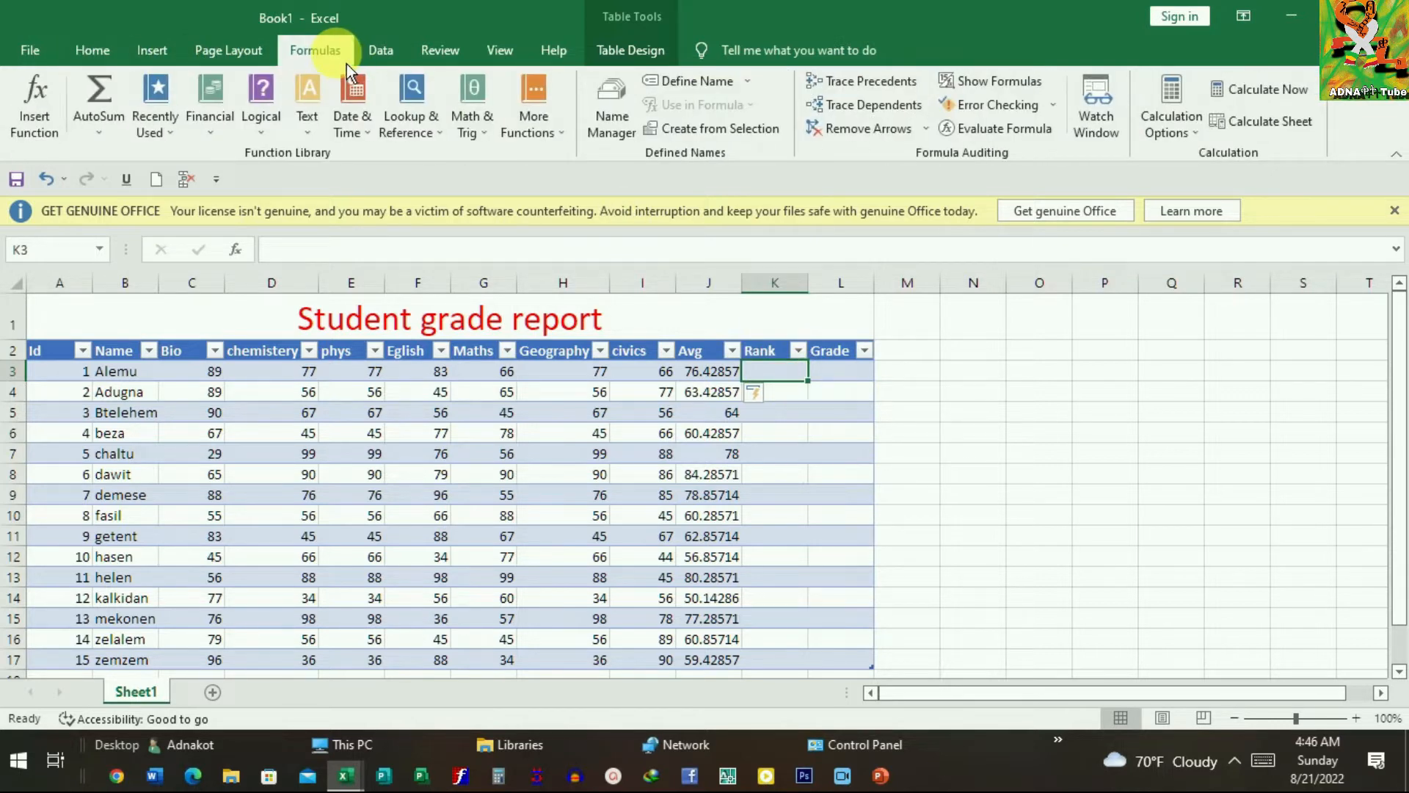
pyautogui.click(53, 123)
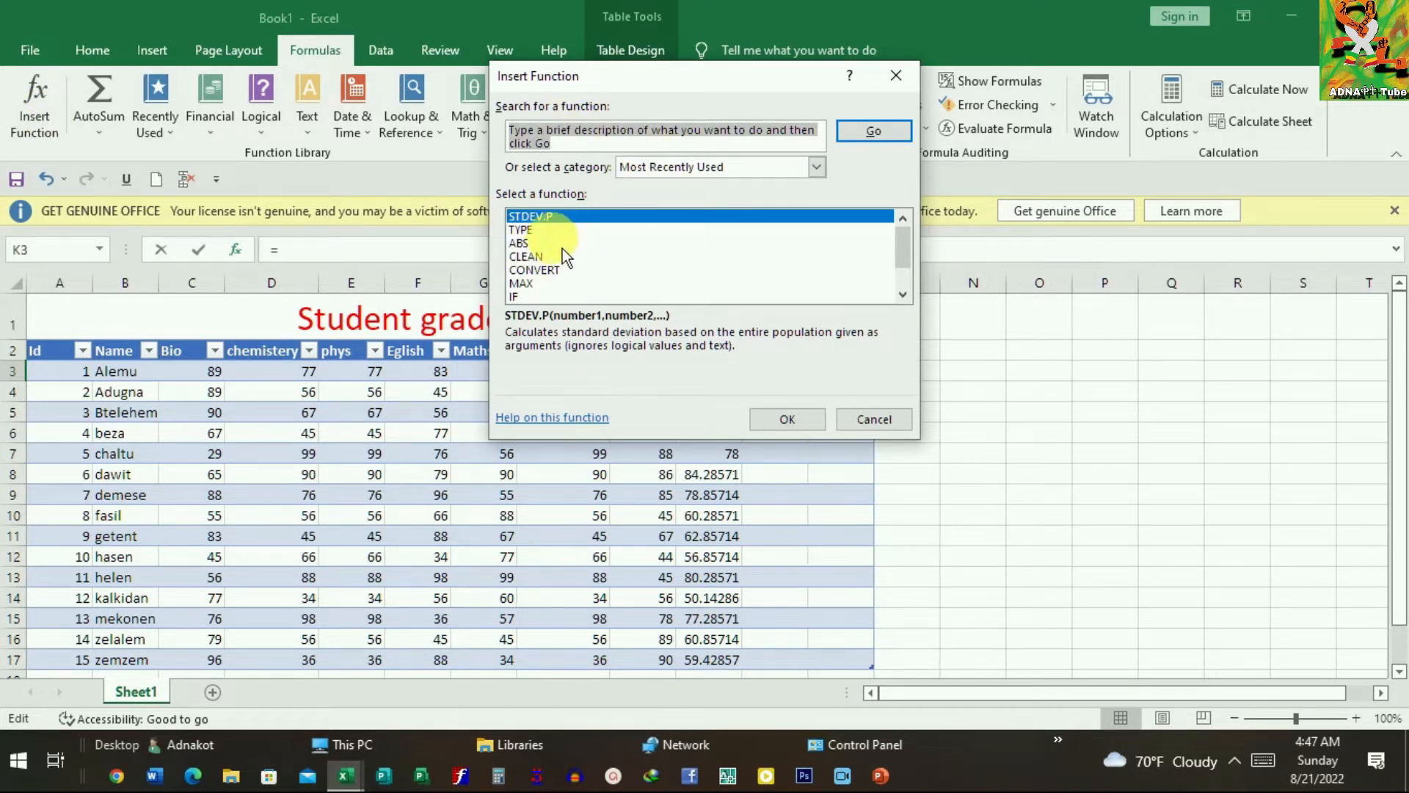
pyautogui.scroll(-1, 565, 261)
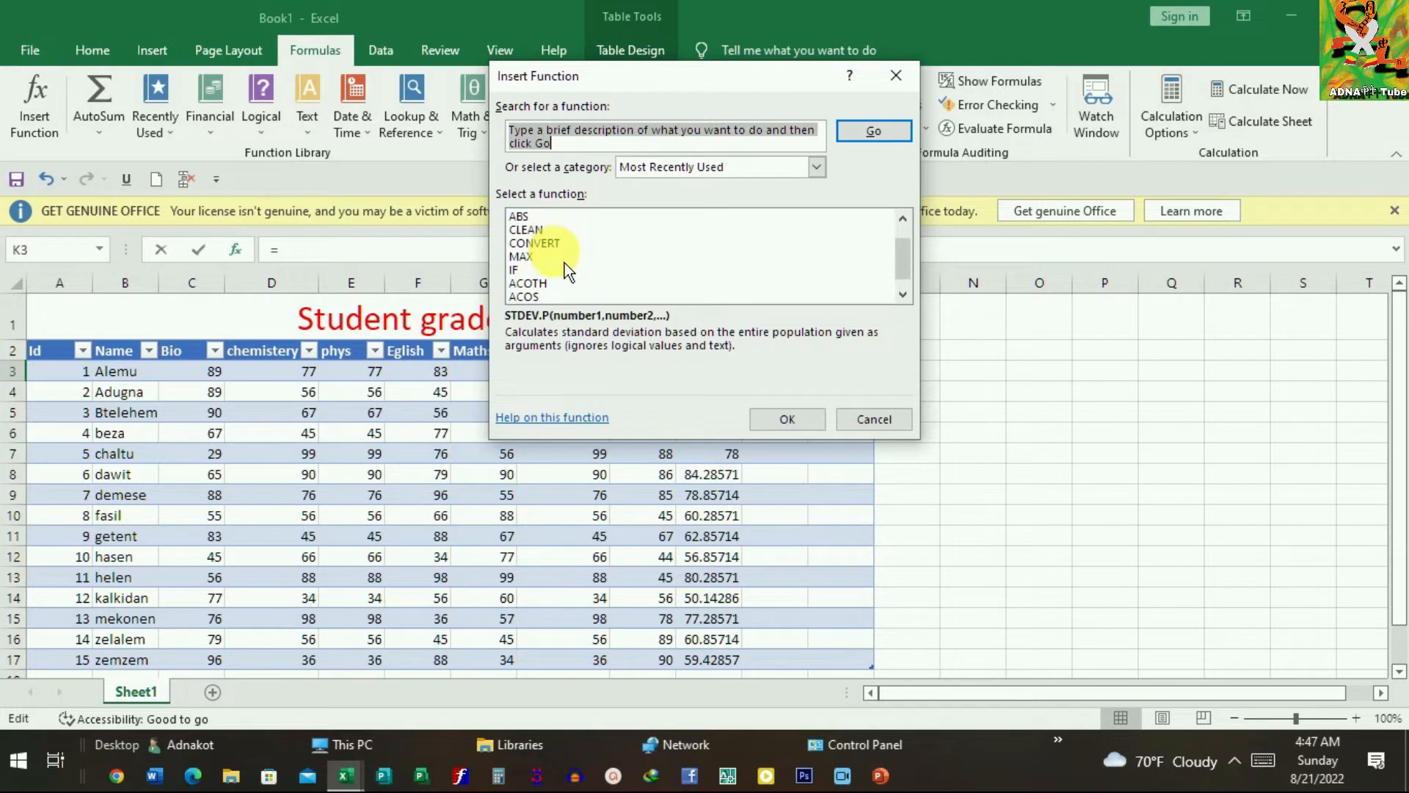
pyautogui.scroll(1, 565, 263)
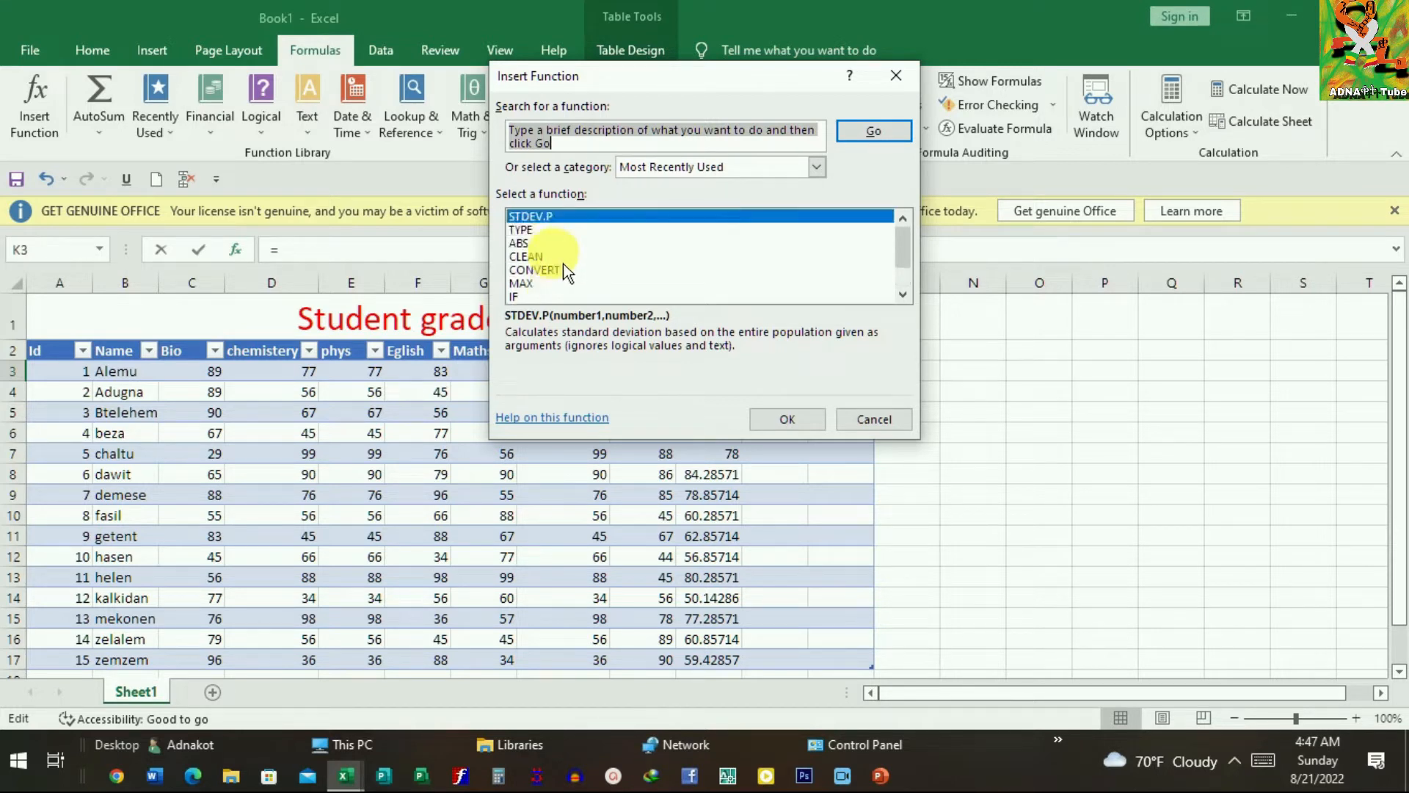
pyautogui.scroll(-1, 581, 268)
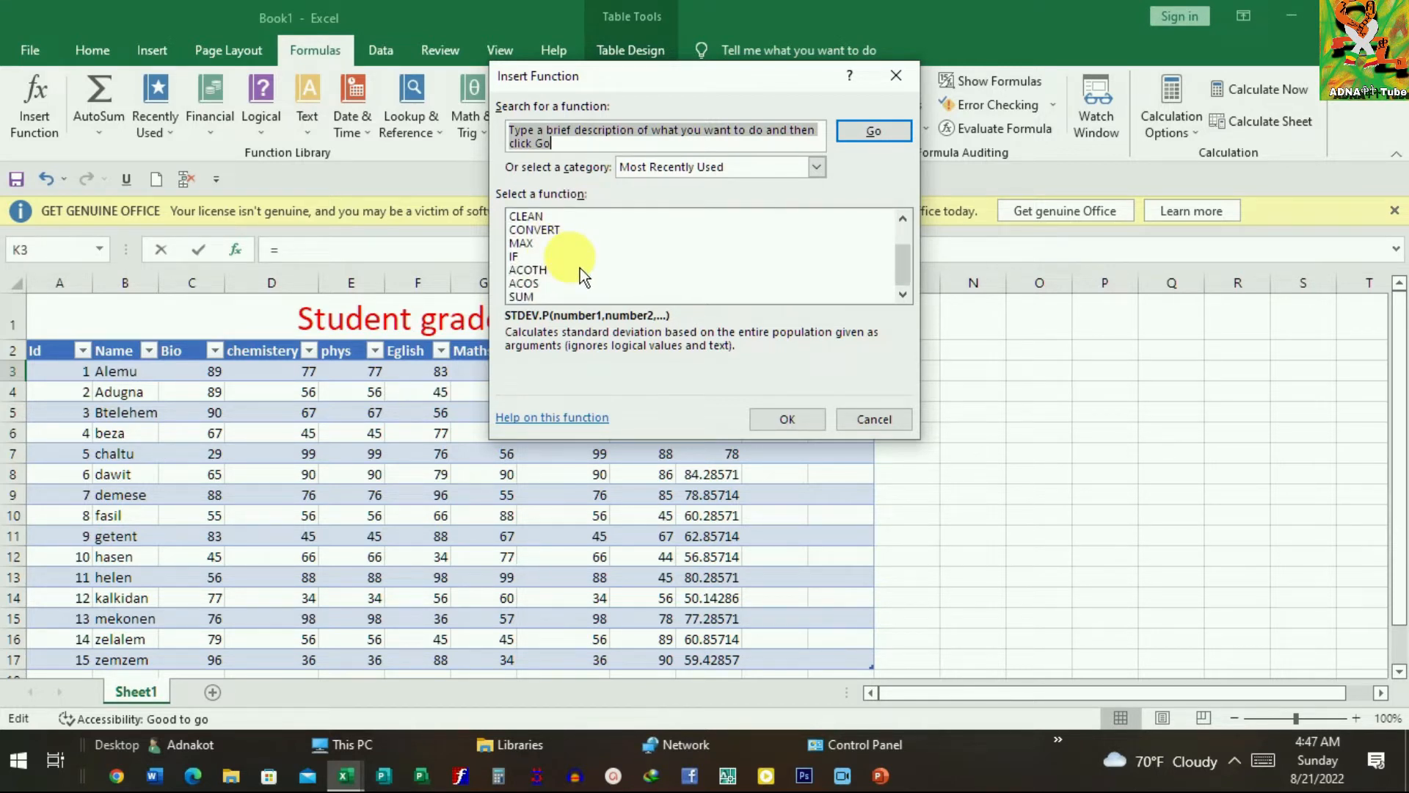
pyautogui.scroll(1, 580, 269)
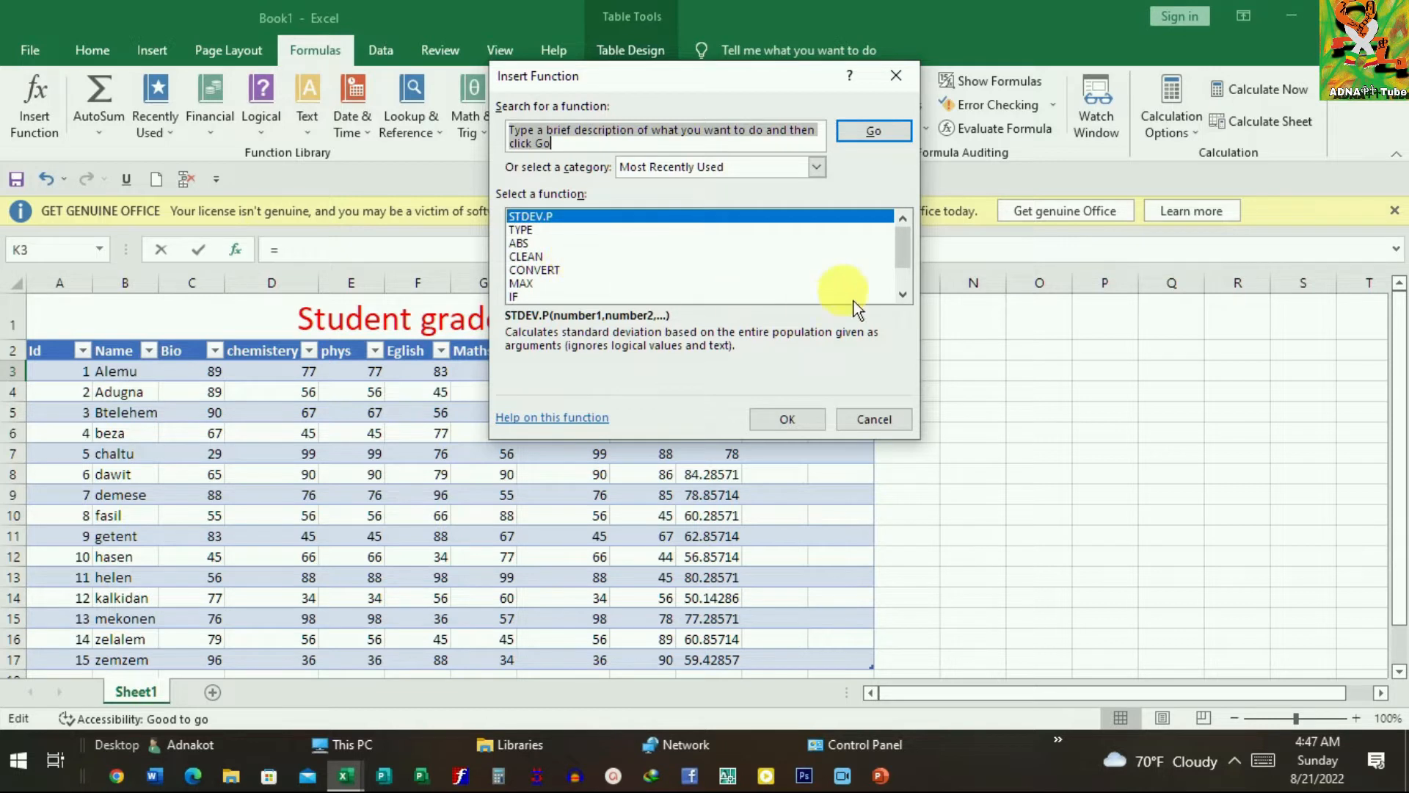
pyautogui.click(905, 294)
pyautogui.click(904, 295)
pyautogui.click(905, 294)
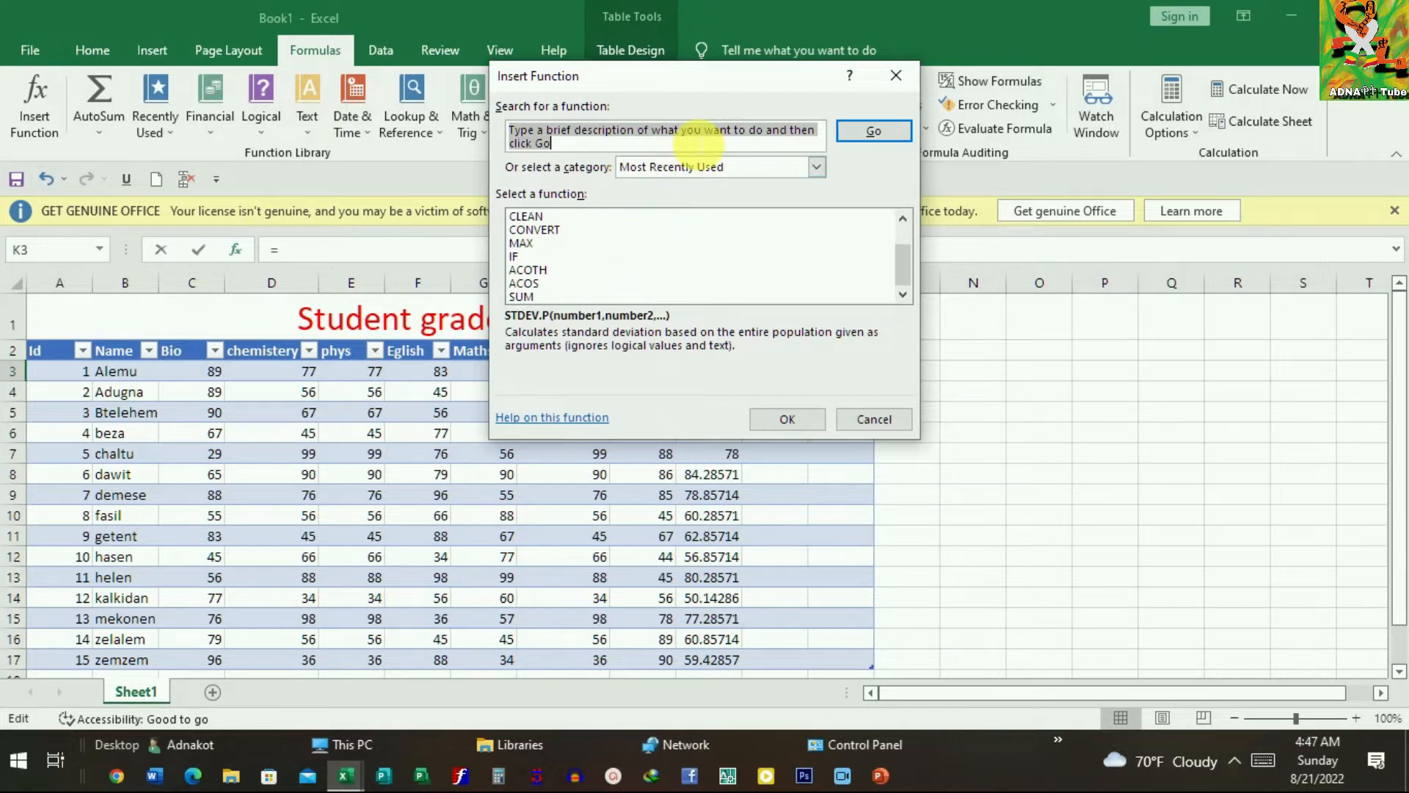
pyautogui.write('rank')
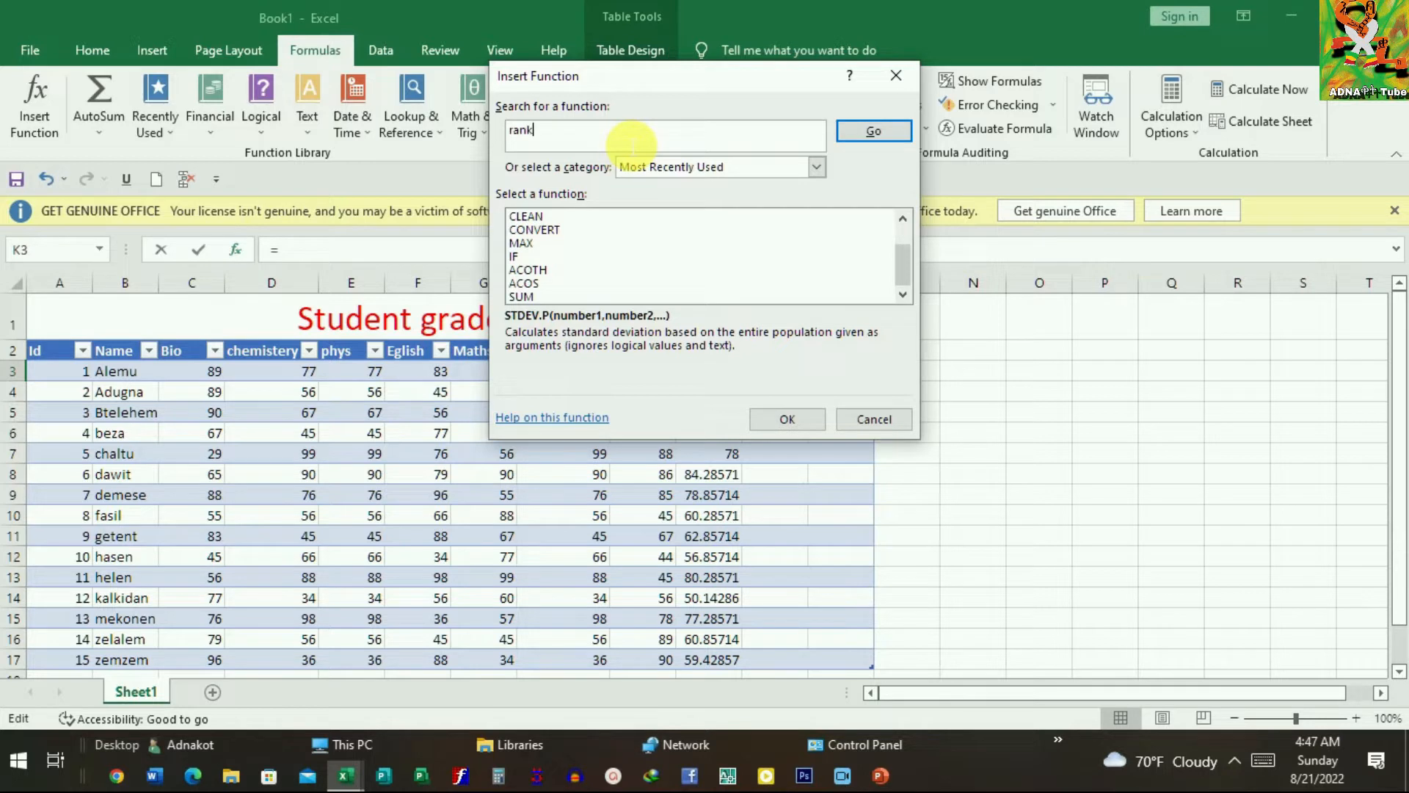
pyautogui.click(893, 138)
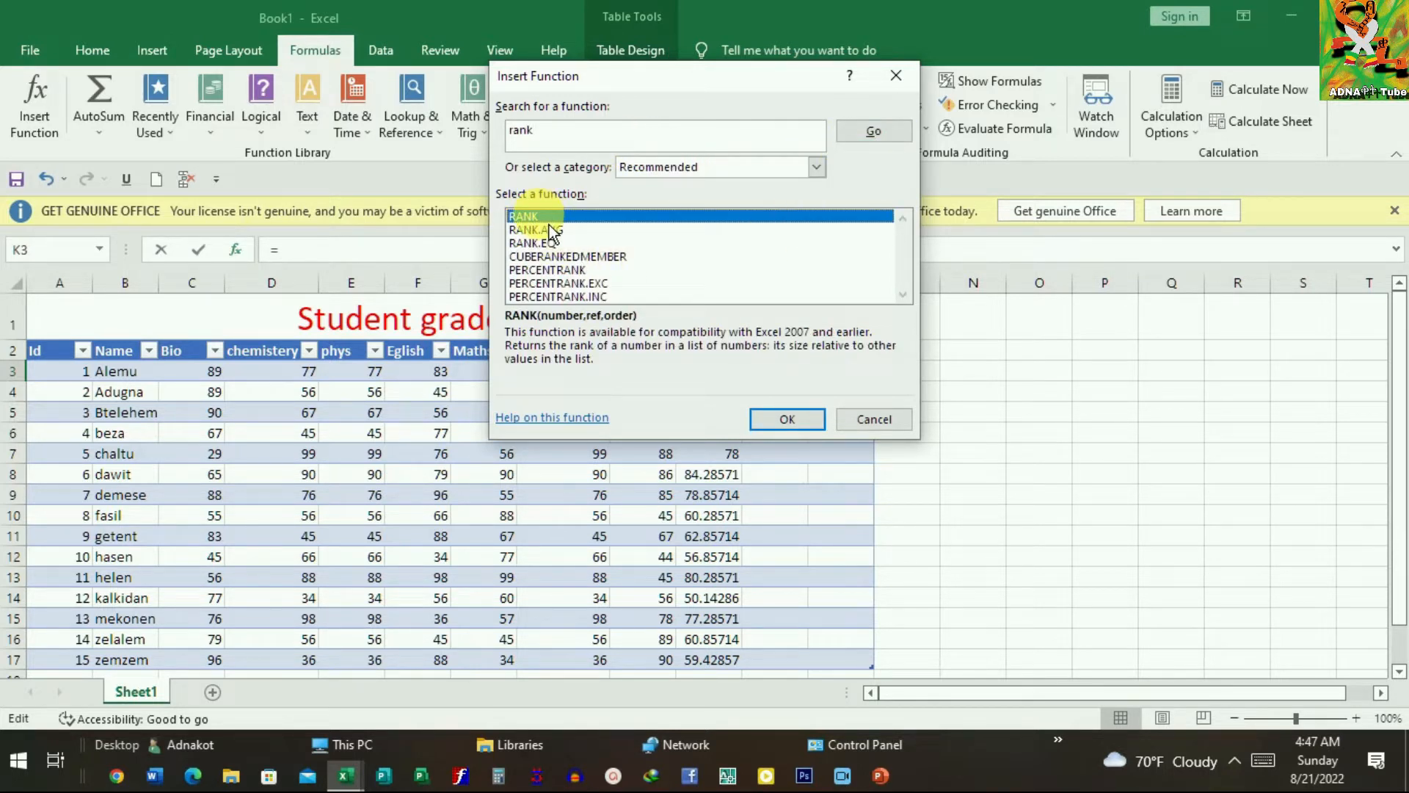
pyautogui.click(796, 424)
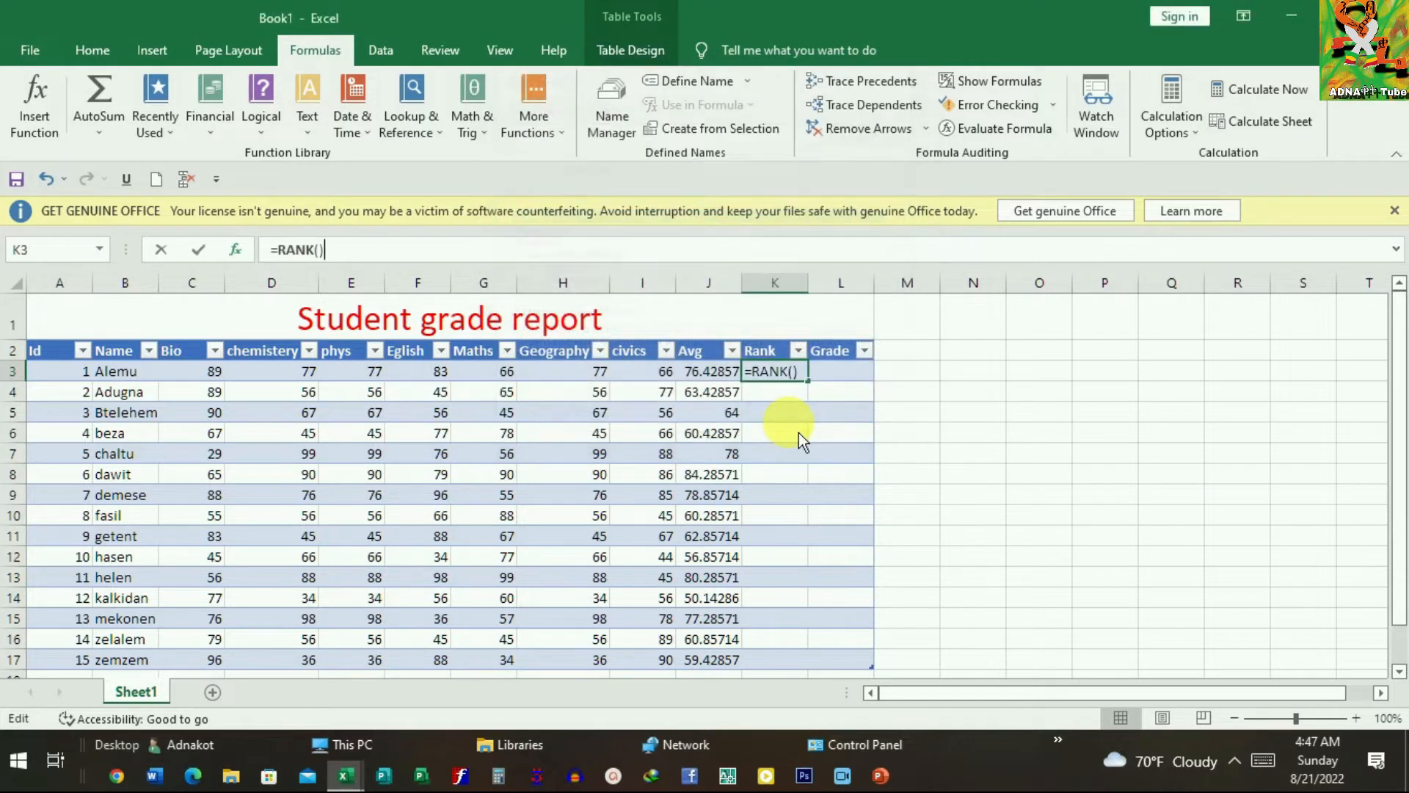
# Step: Fill the Rank column by setting RANK's Number to the row's Avg value and Ref to the whole Avg column, J3 to J17
pyautogui.moveTo(724, 130); pyautogui.dragTo(1129, 213)
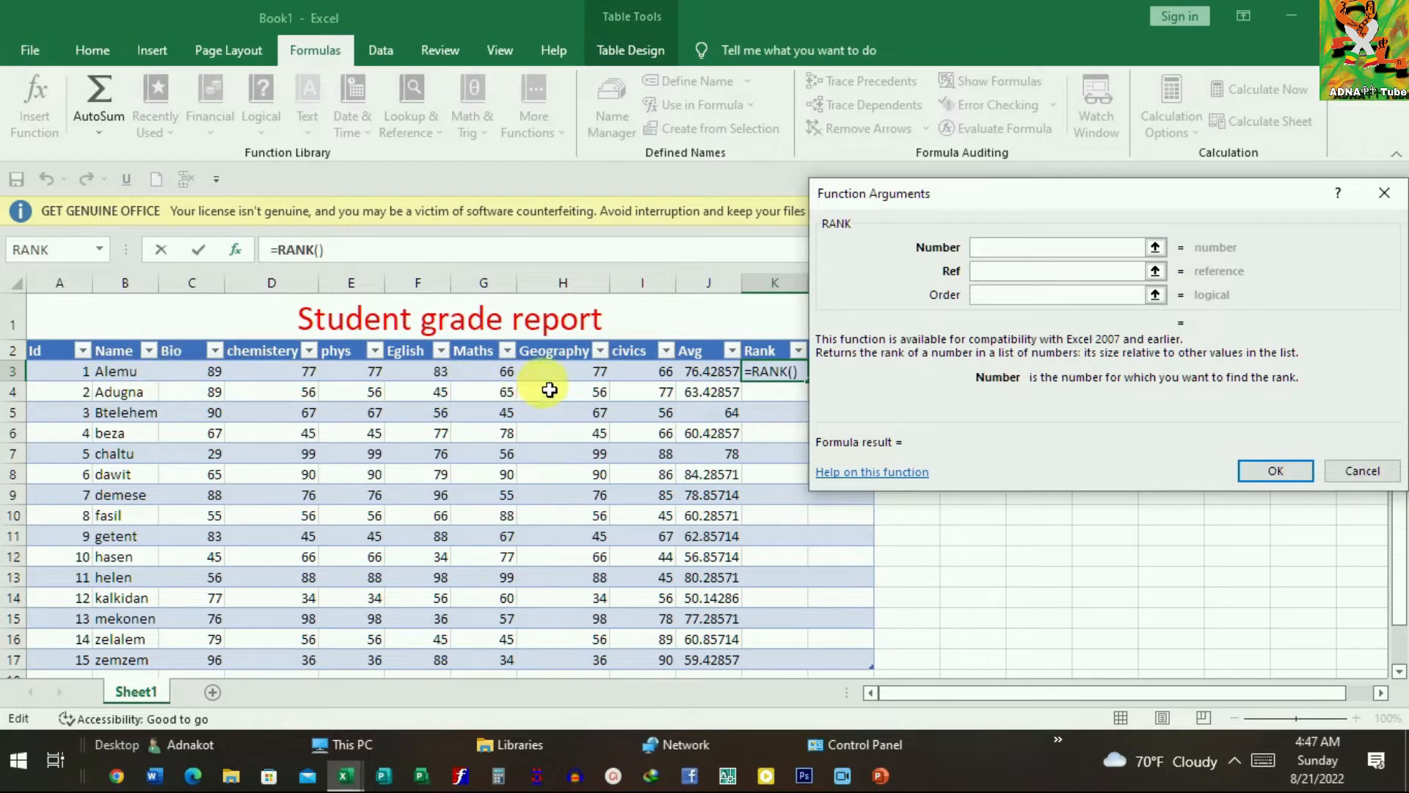
pyautogui.click(710, 383)
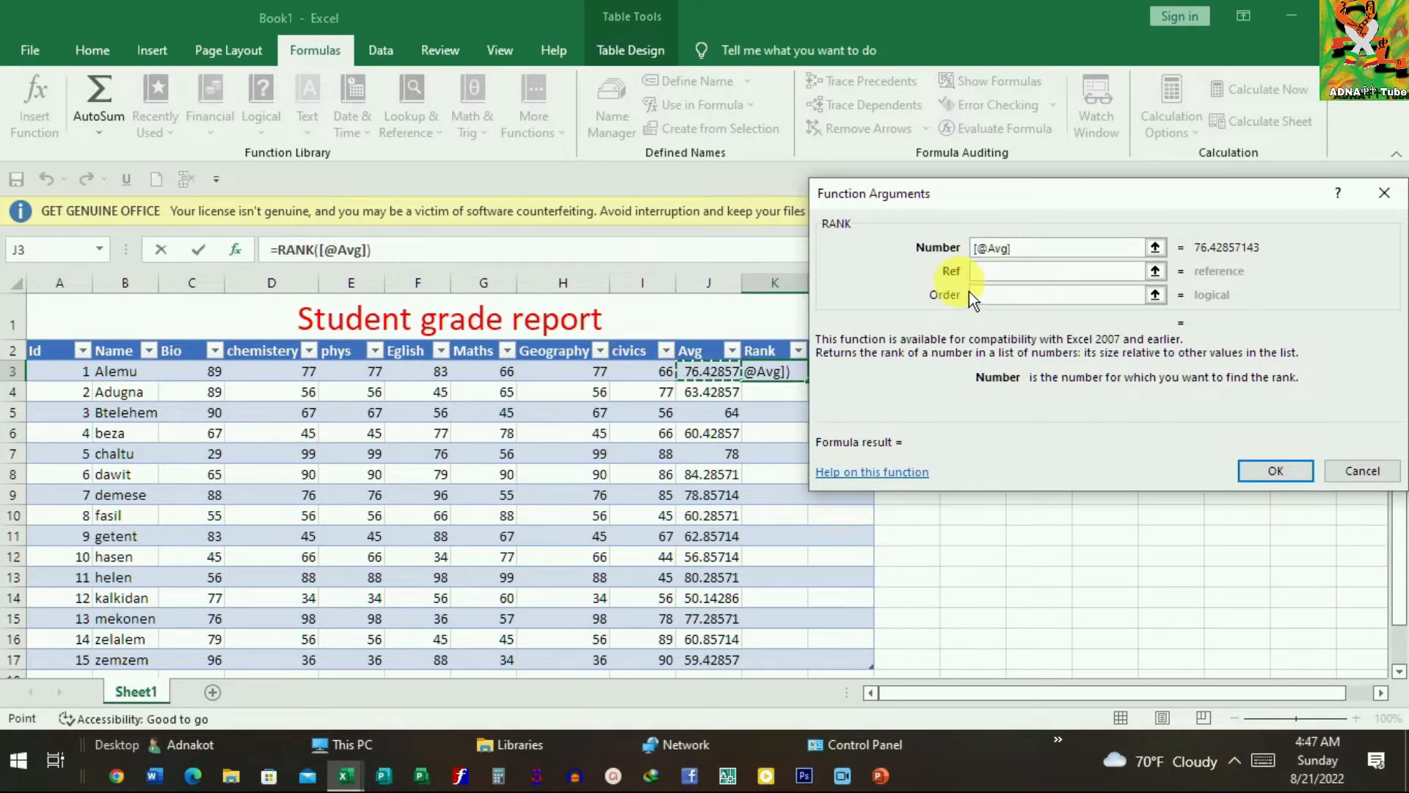
pyautogui.click(1010, 278)
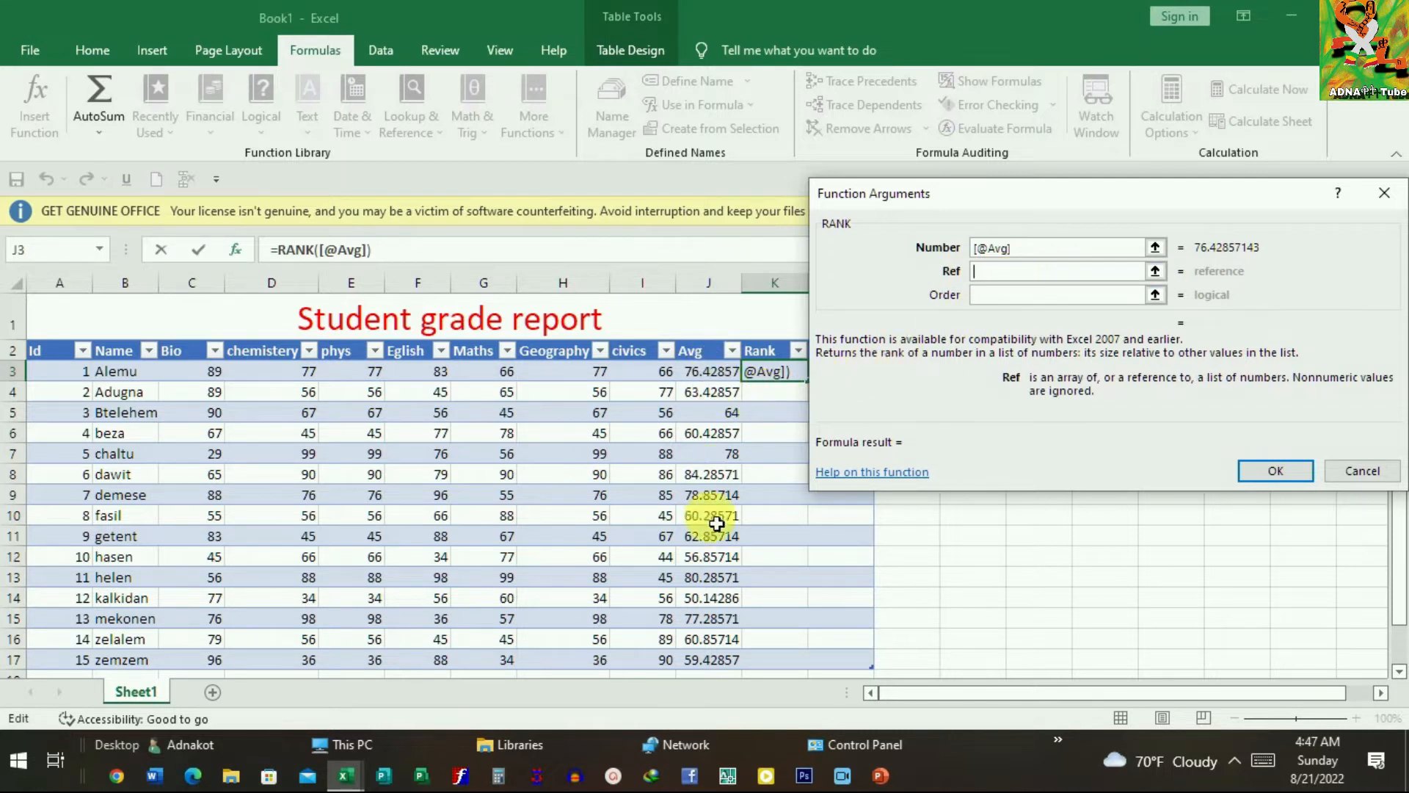
pyautogui.click(705, 376)
pyautogui.moveTo(733, 371); pyautogui.dragTo(746, 668)
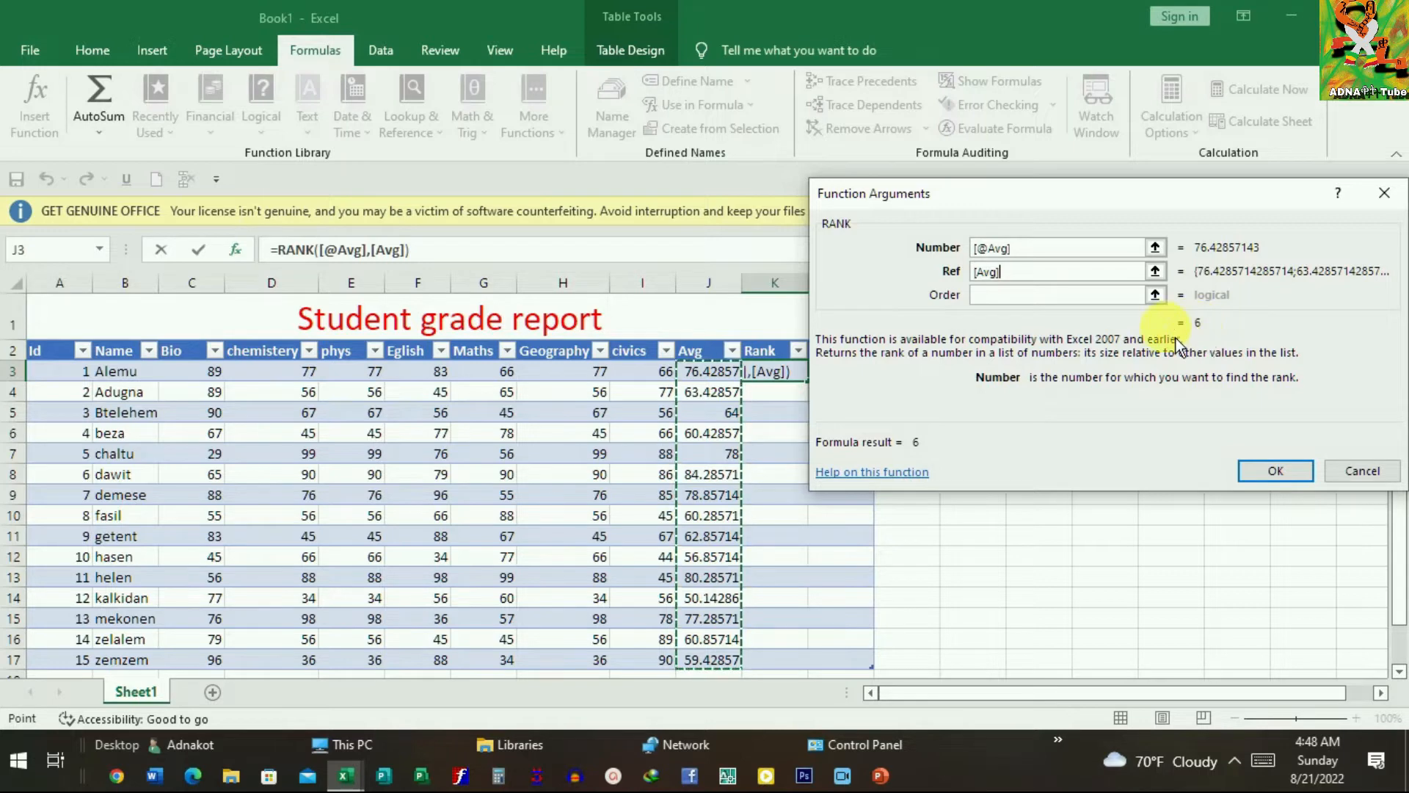
pyautogui.click(1297, 482)
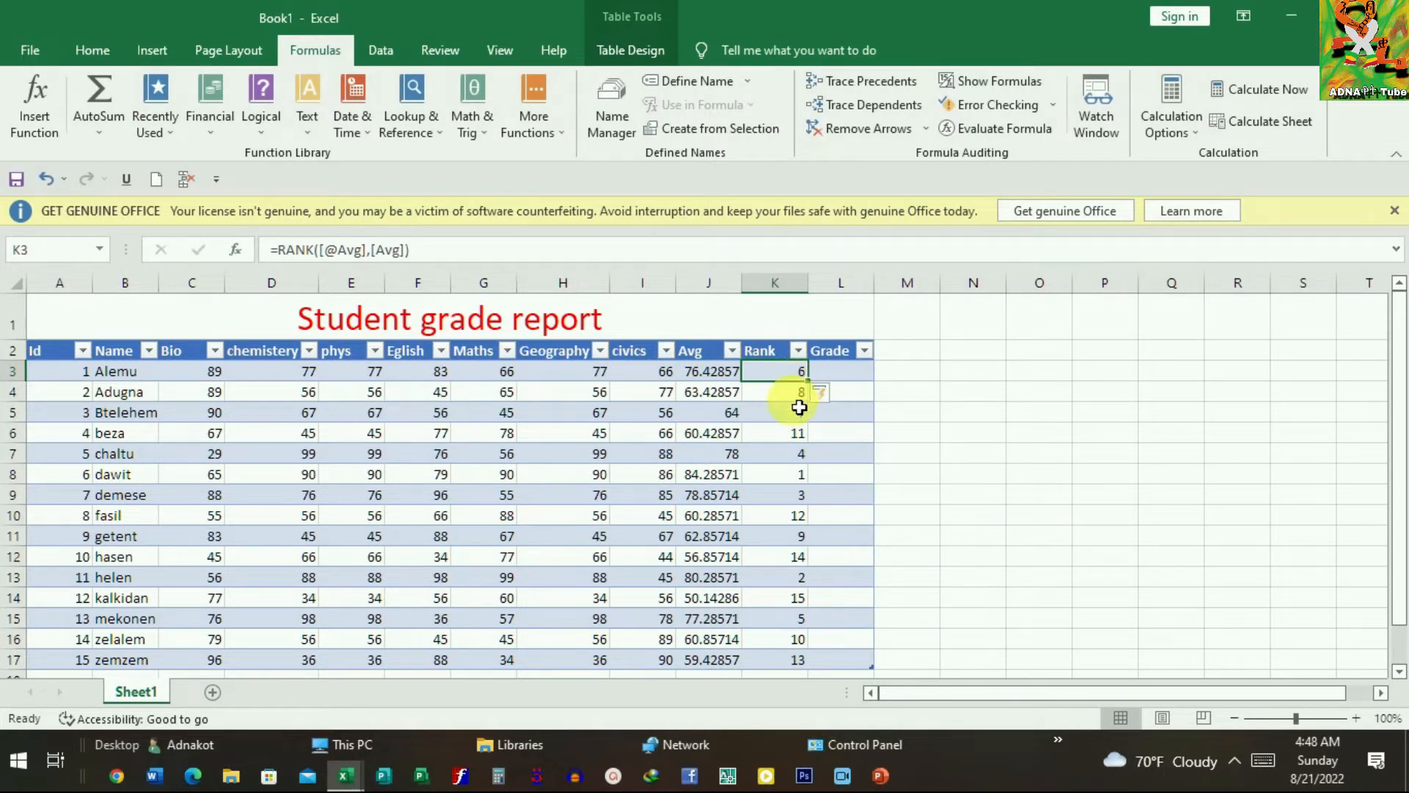
# Step: Examine the Rank column against each student's Avg value throughout the table
pyautogui.scroll(-1, 826, 462)
pyautogui.scroll(1, 828, 450)
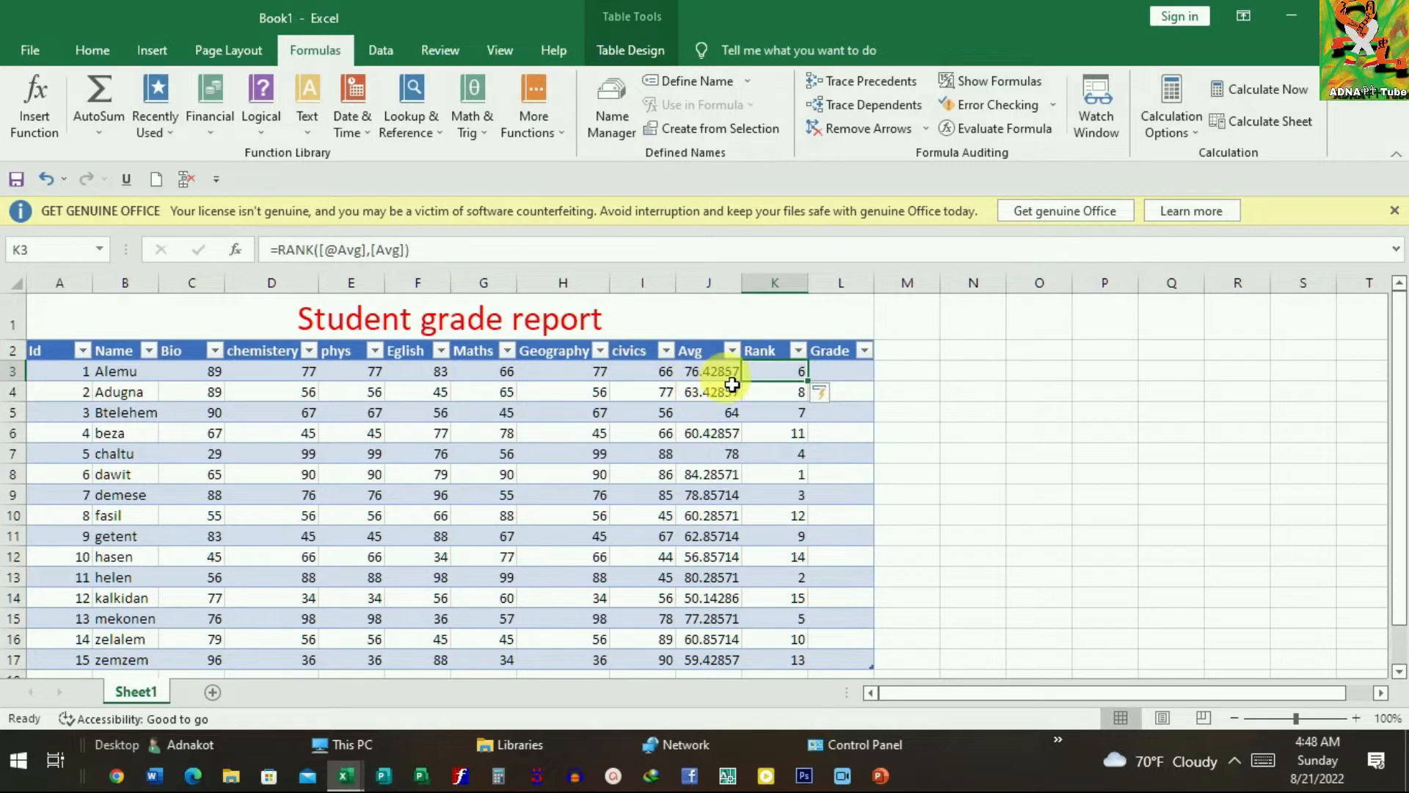
pyautogui.scroll(-1, 802, 418)
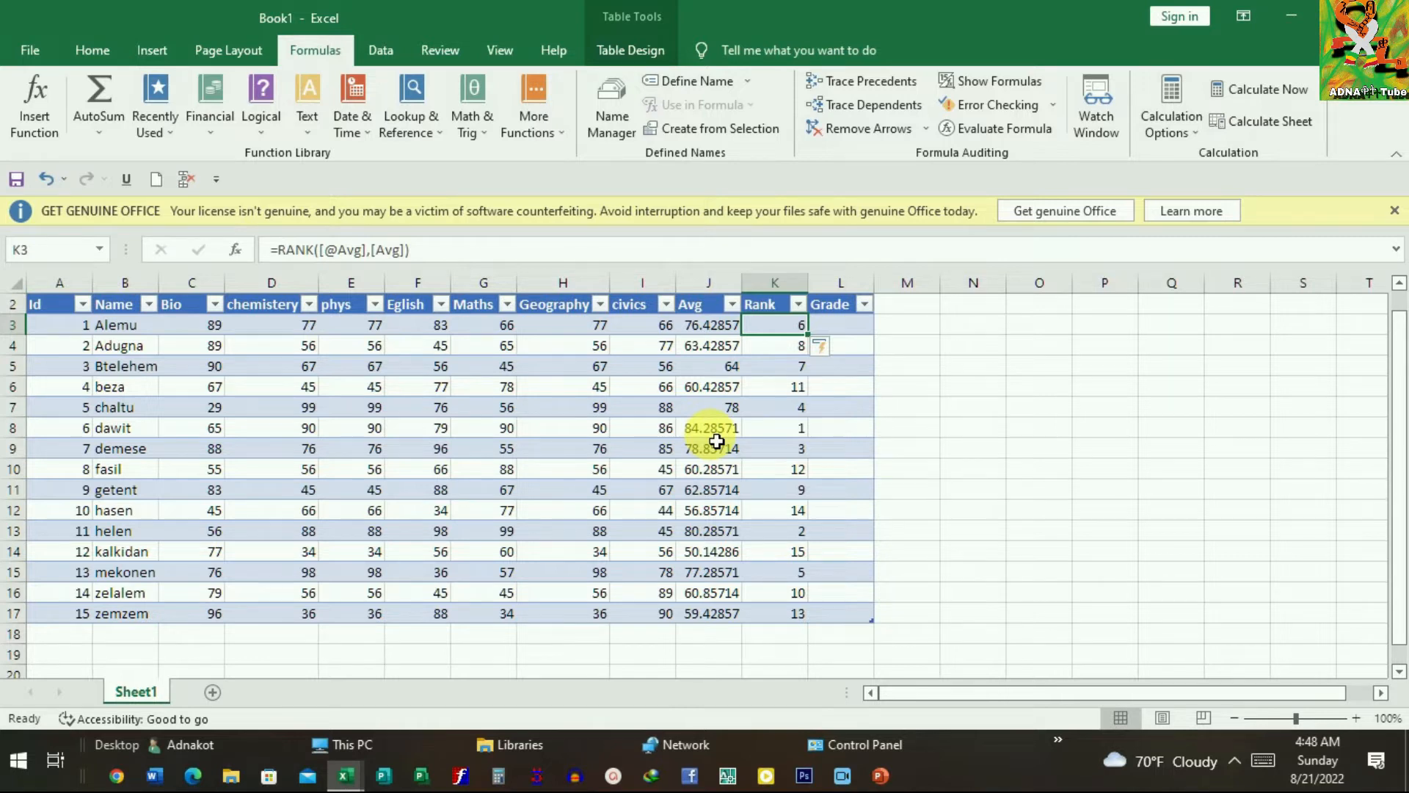
pyautogui.scroll(1, 716, 441)
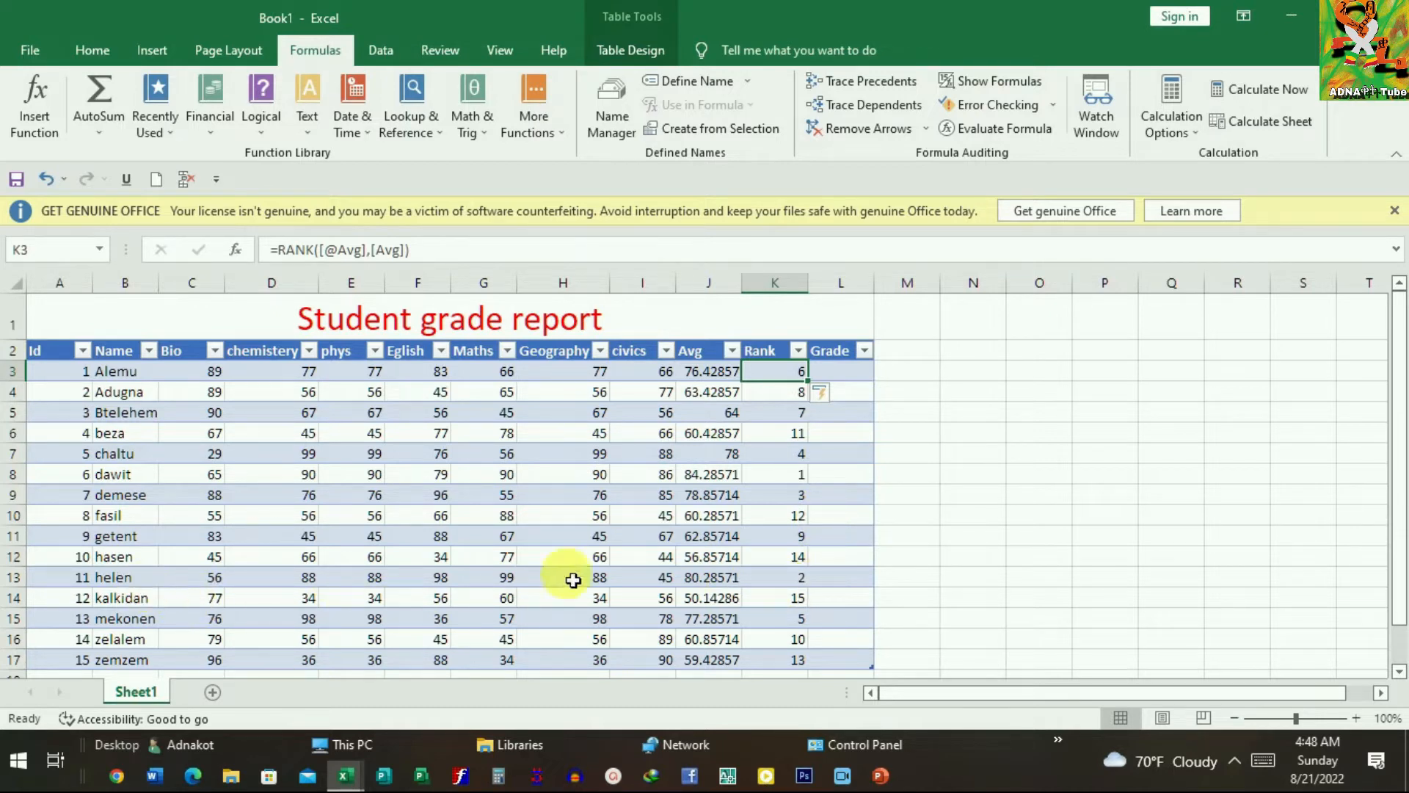
pyautogui.scroll(-3, 755, 530)
pyautogui.scroll(3, 758, 534)
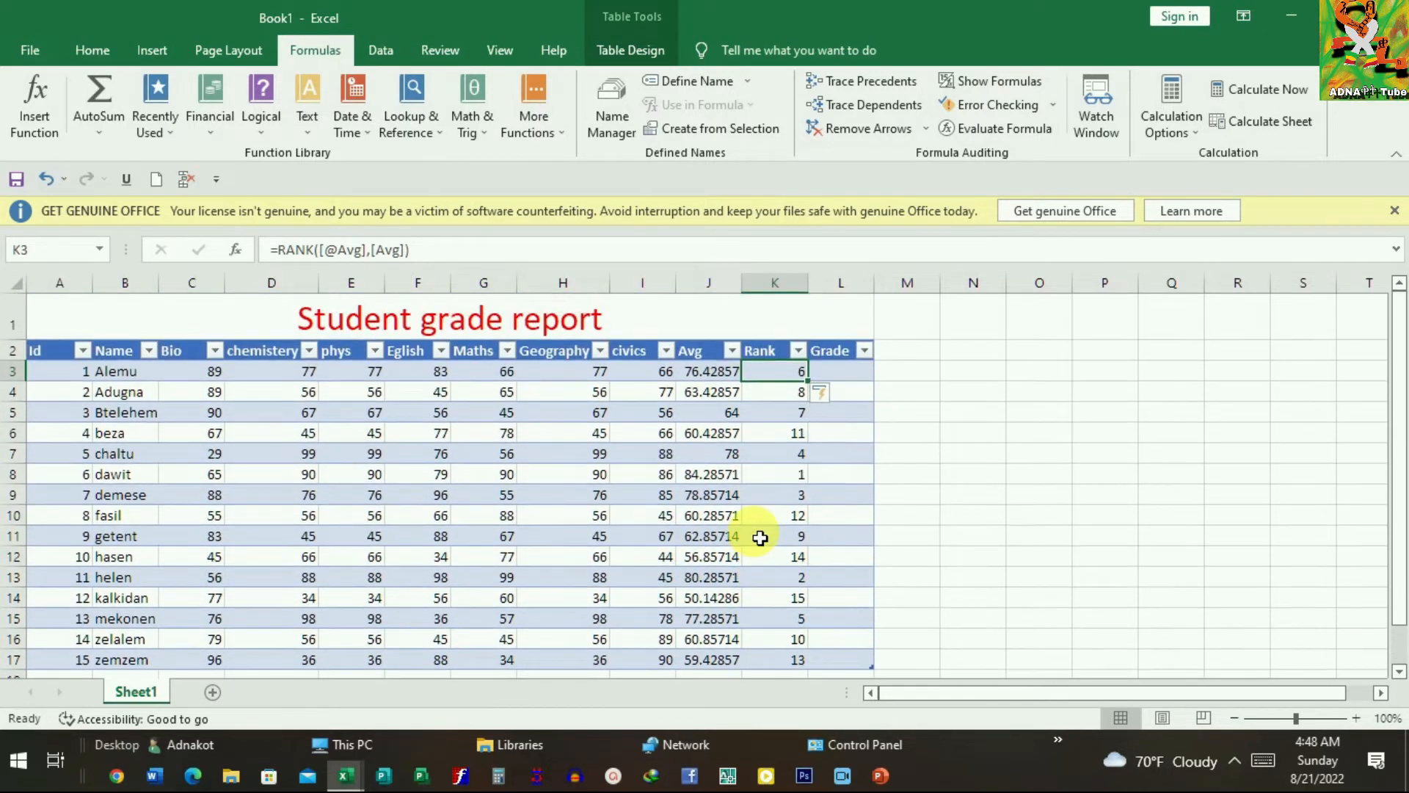
pyautogui.scroll(-1, 812, 543)
pyautogui.scroll(1, 813, 547)
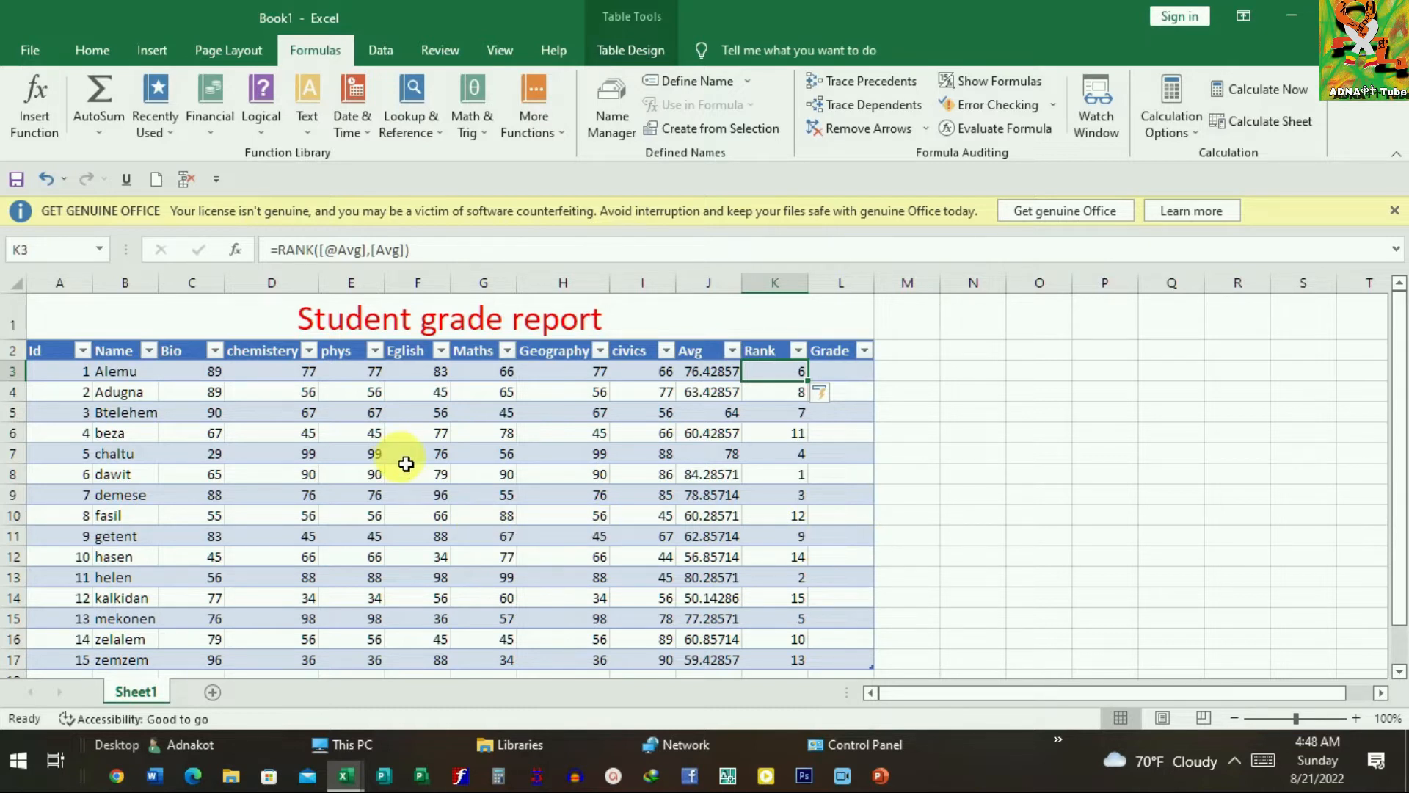
# Step: Change the Bio mark of the student with Id 1 in C3 to 99
pyautogui.click(213, 380)
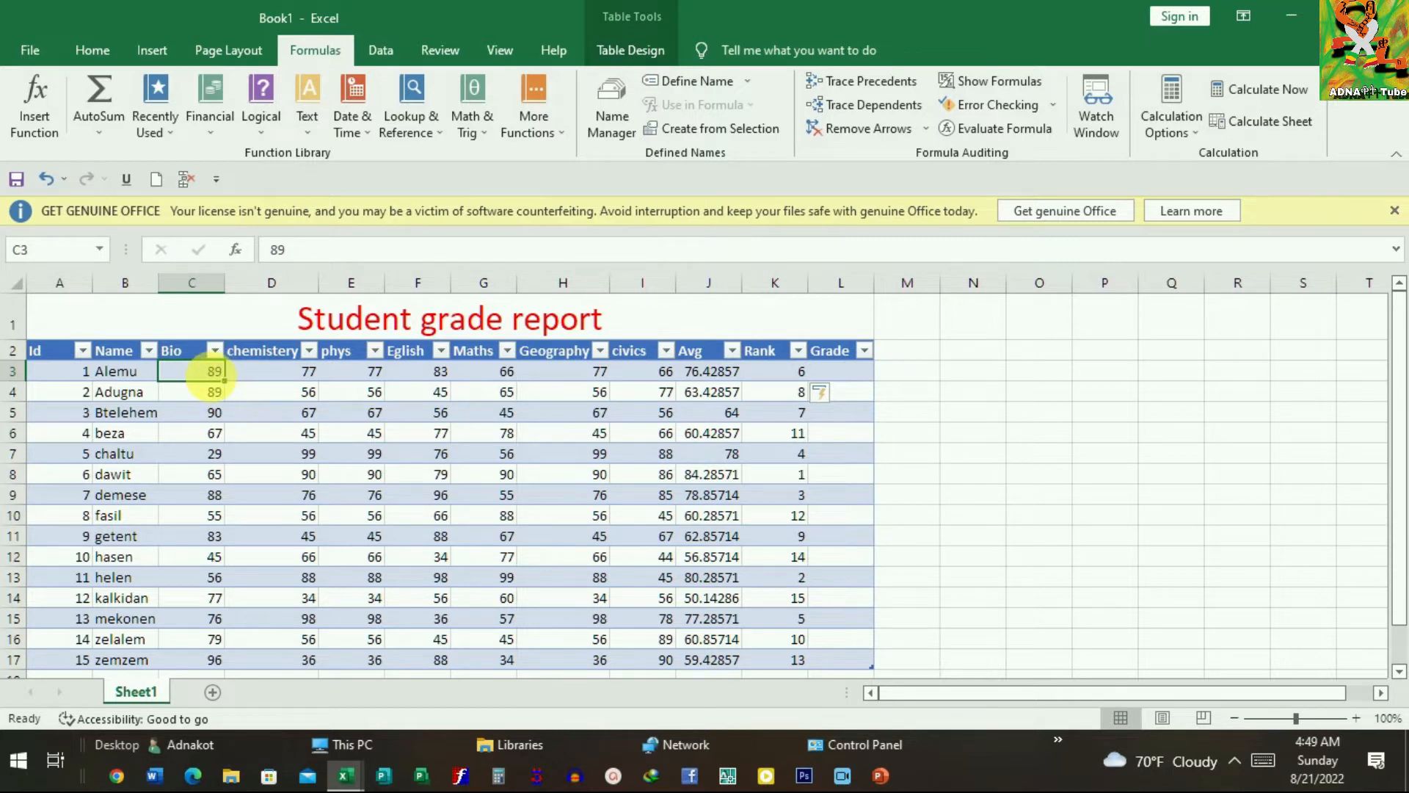
pyautogui.write('99')
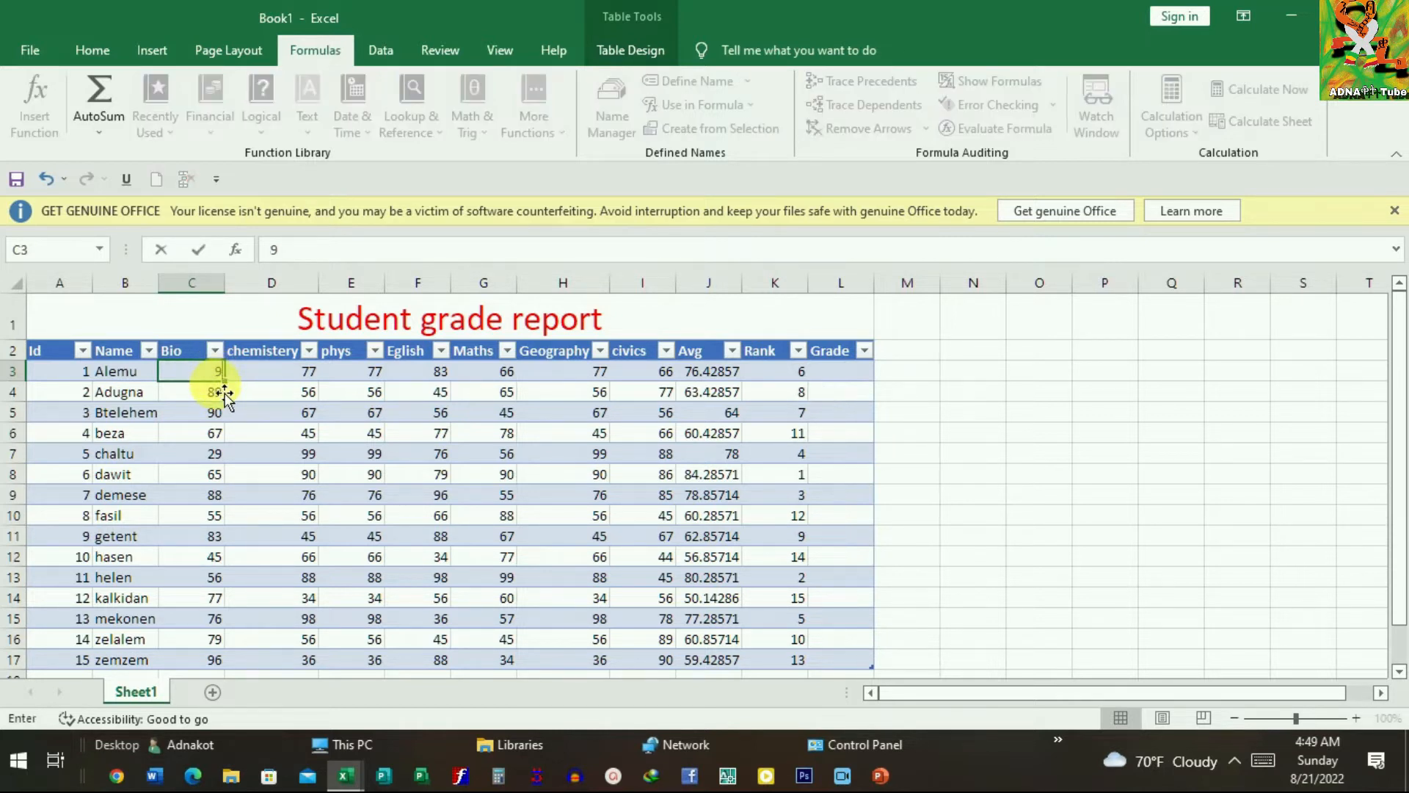
pyautogui.click(619, 413)
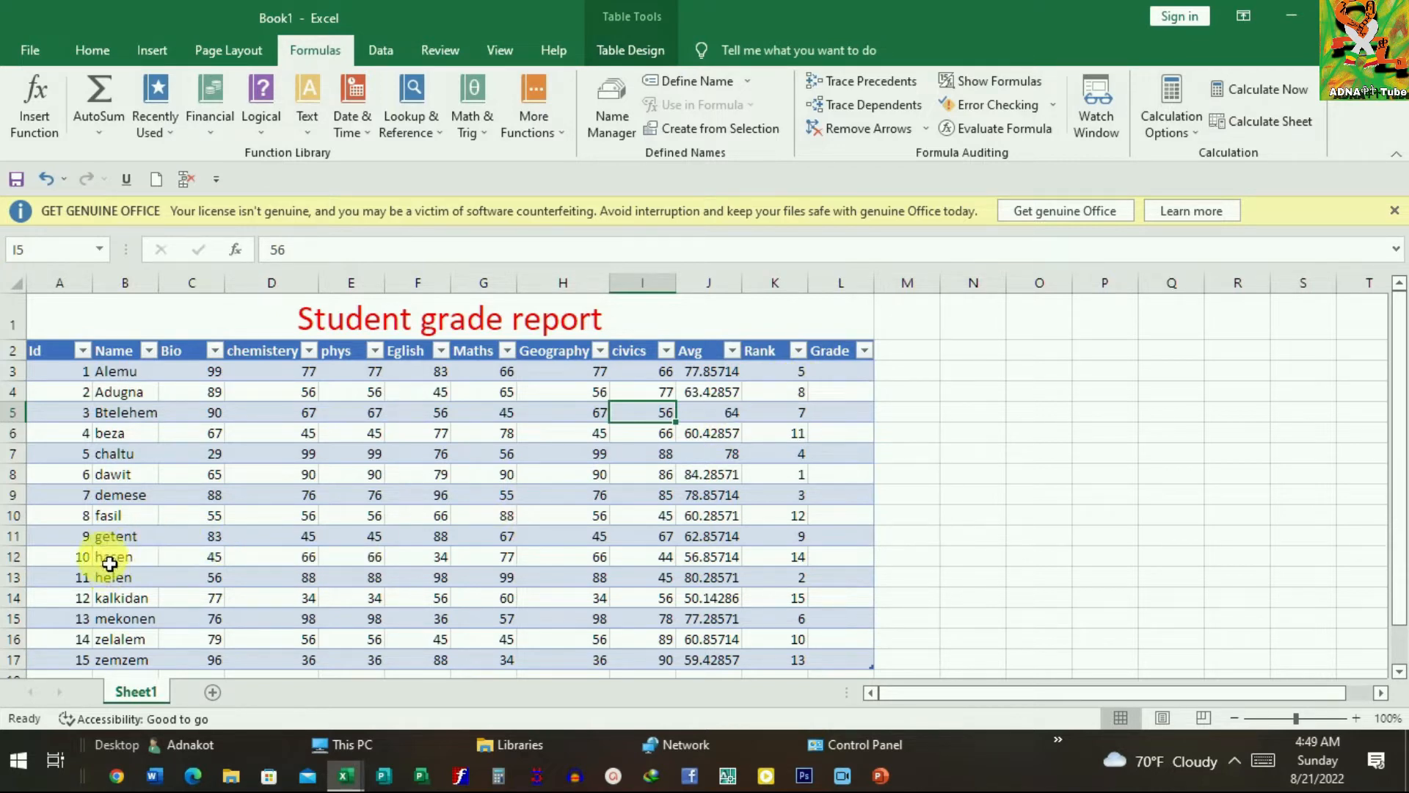
# Step: Change the Bio mark of the student with Id 11 in C13 to 100
pyautogui.scroll(-1, 111, 543)
pyautogui.scroll(1, 117, 556)
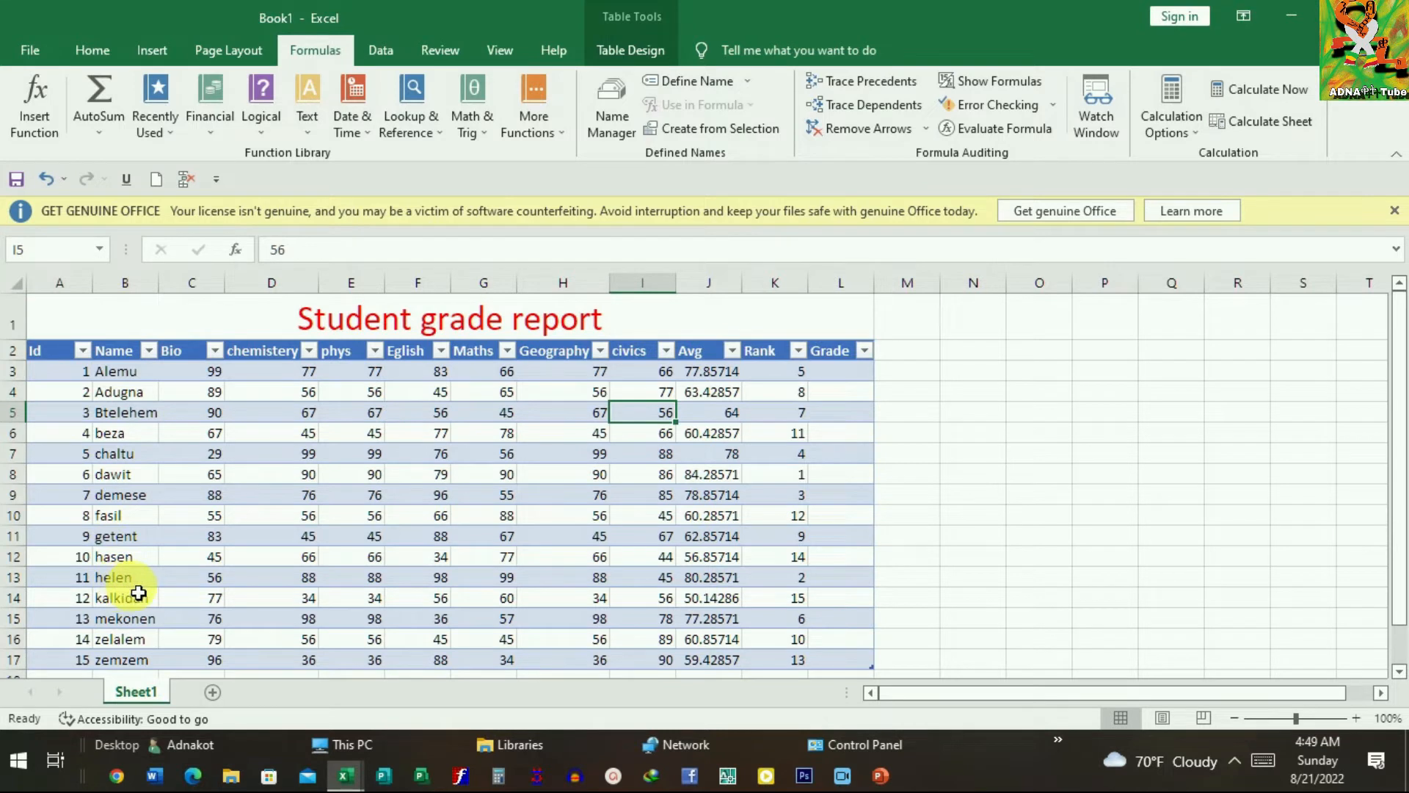
pyautogui.click(212, 585)
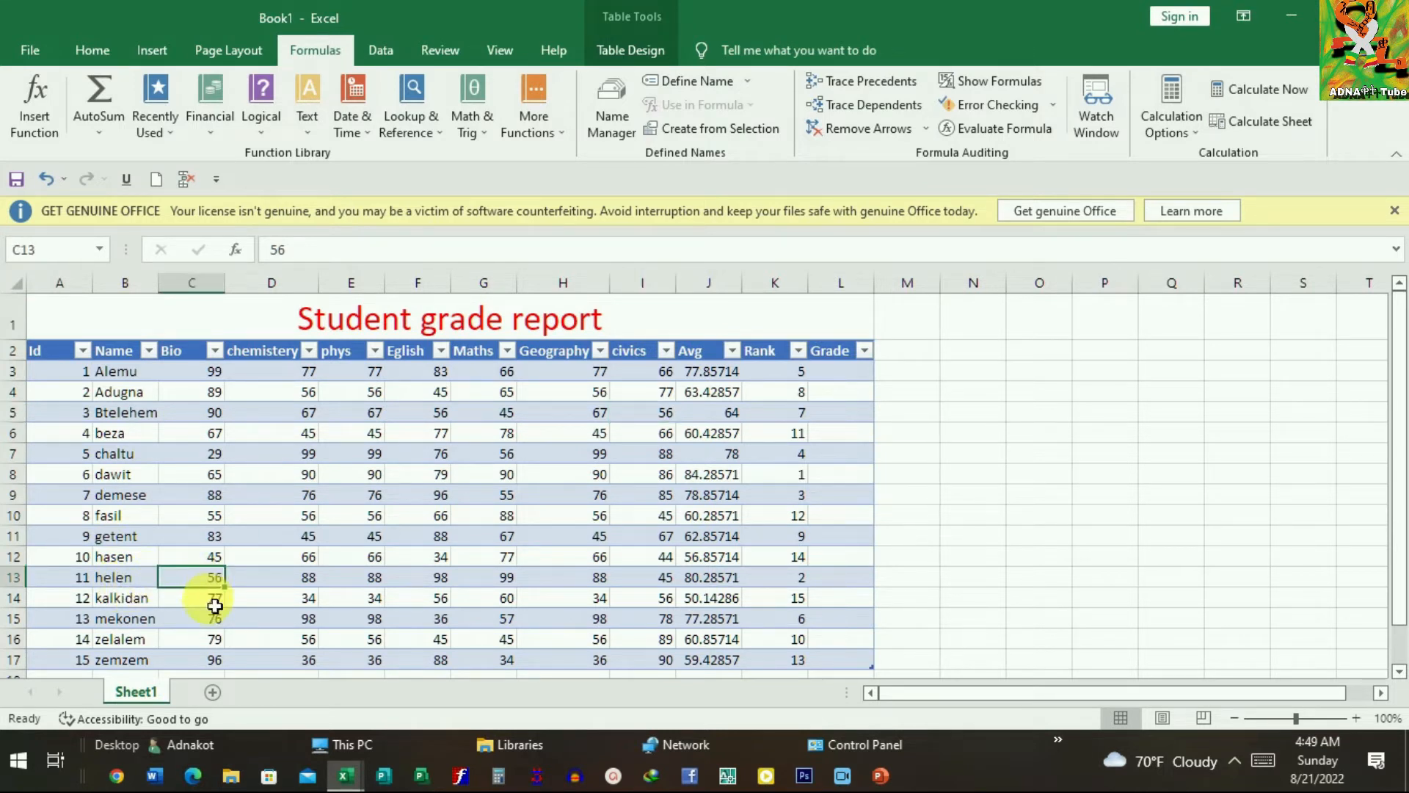
pyautogui.write('100')
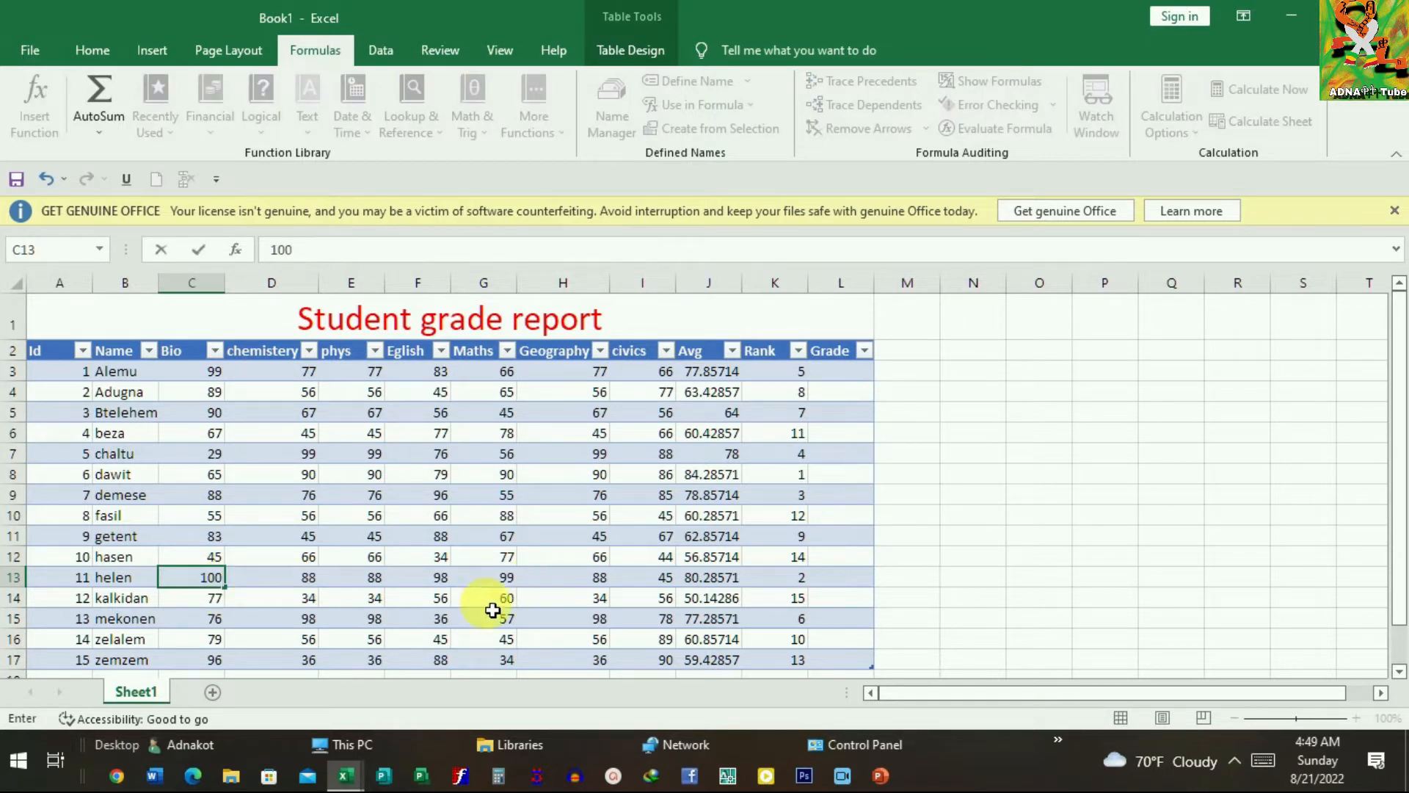
pyautogui.click(419, 618)
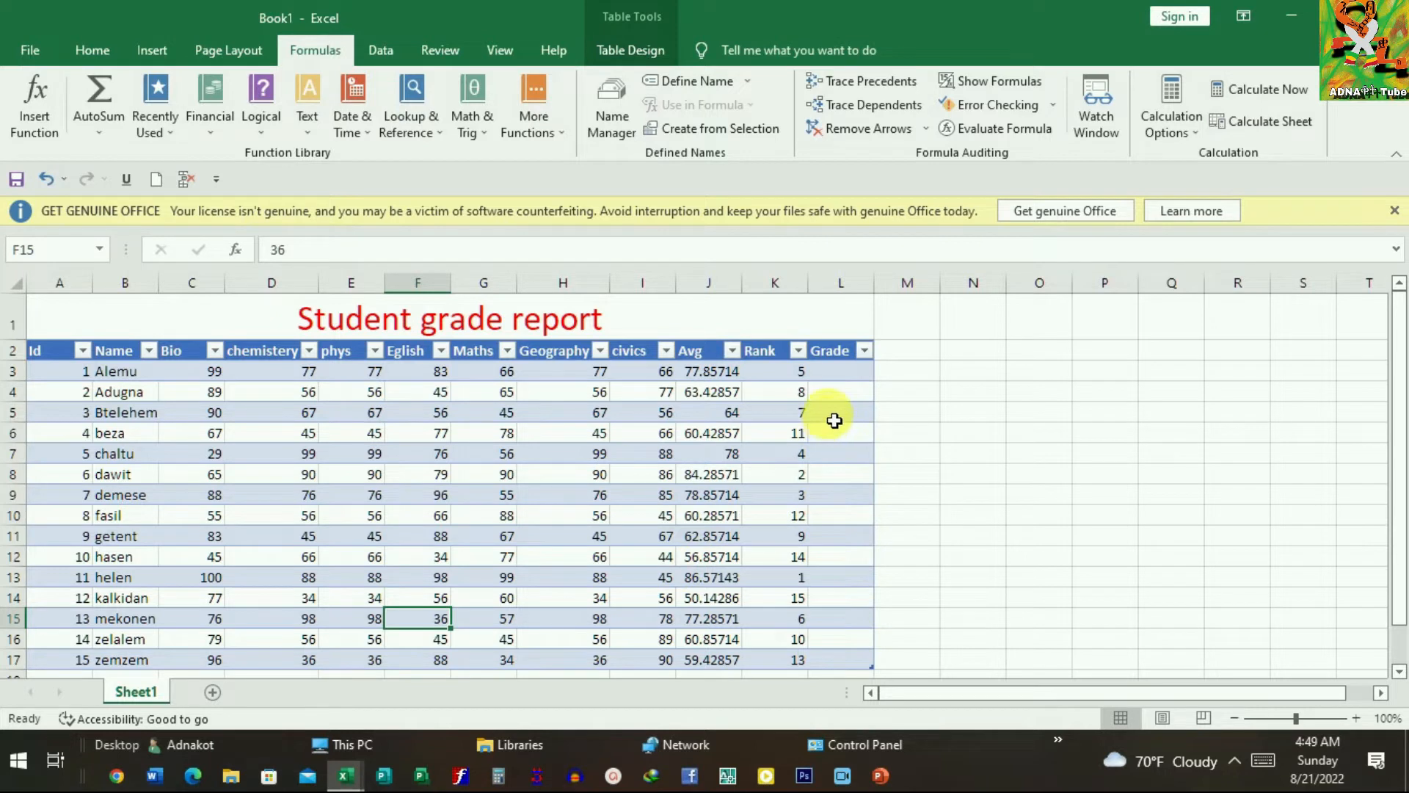
# Step: Enter the grade criterion 90>A in cell N3 beside the table
pyautogui.click(838, 372)
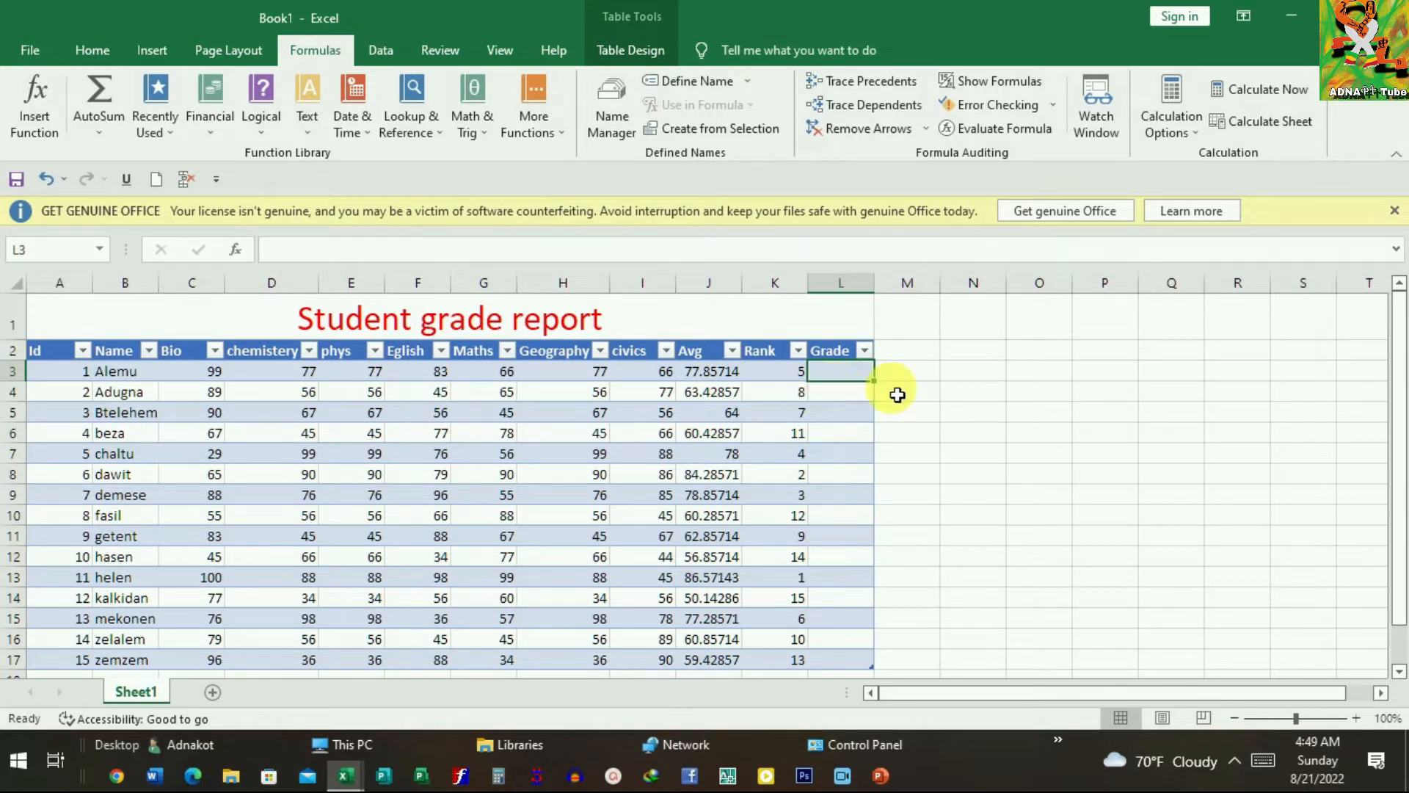
pyautogui.click(981, 380)
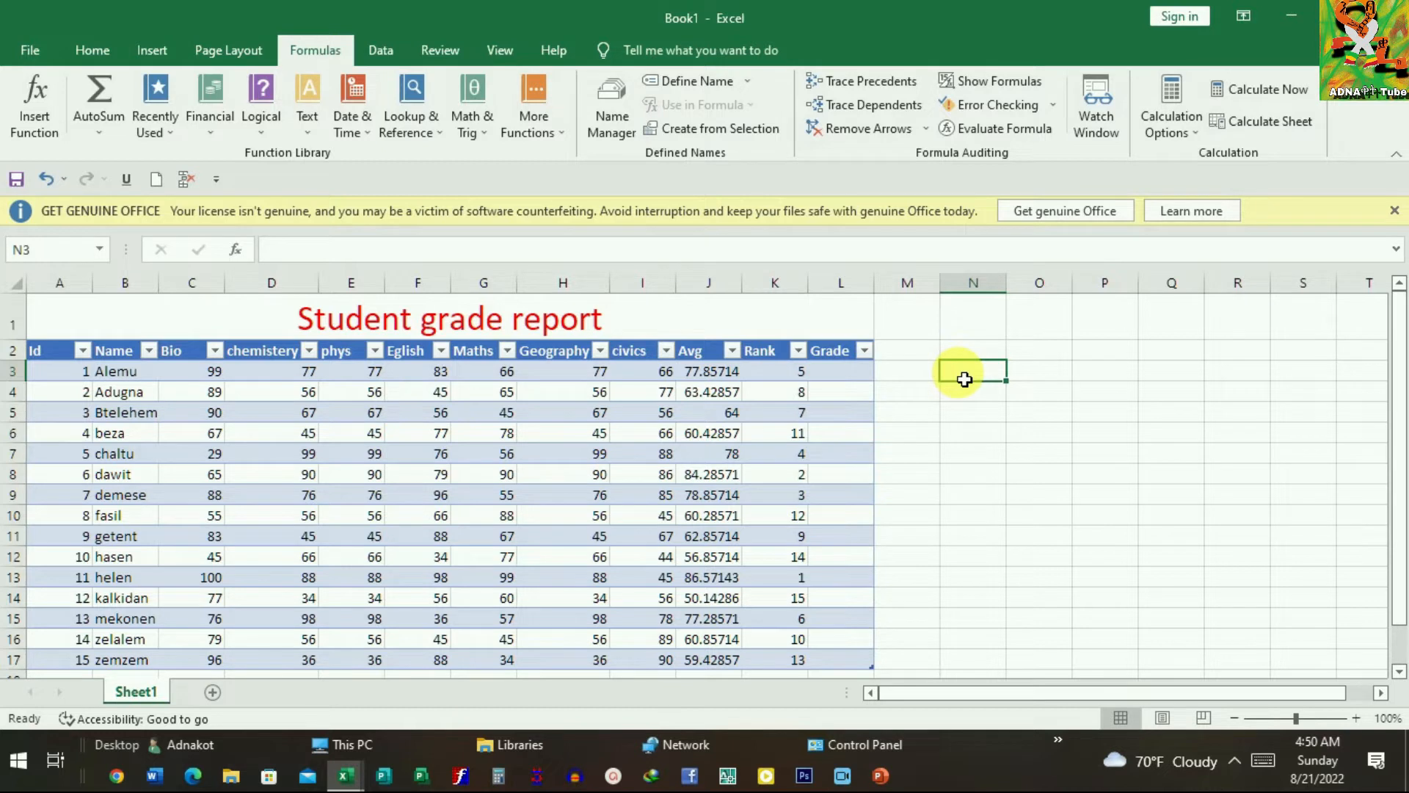
pyautogui.write('90')
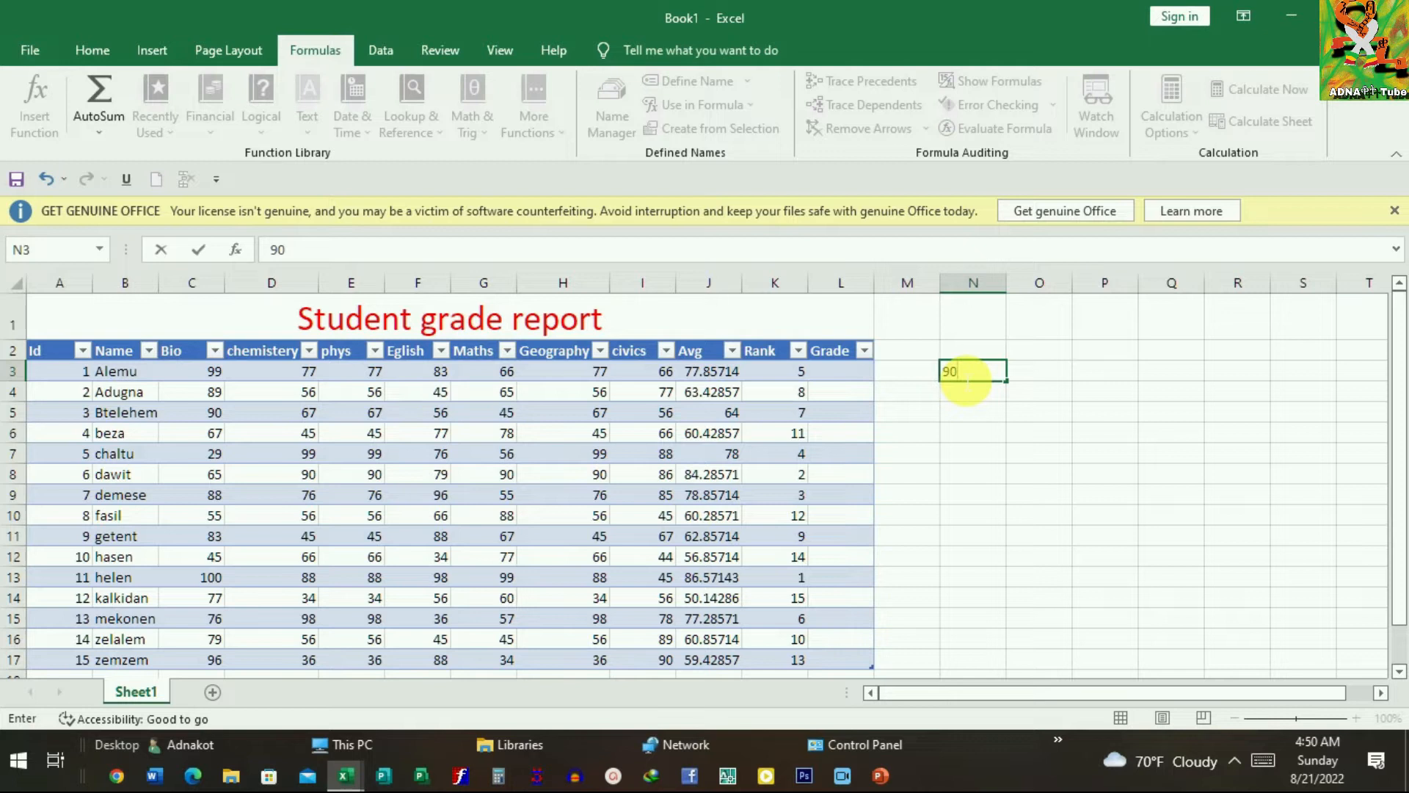
pyautogui.write('>')
pyautogui.press('capslock')
pyautogui.write('A')
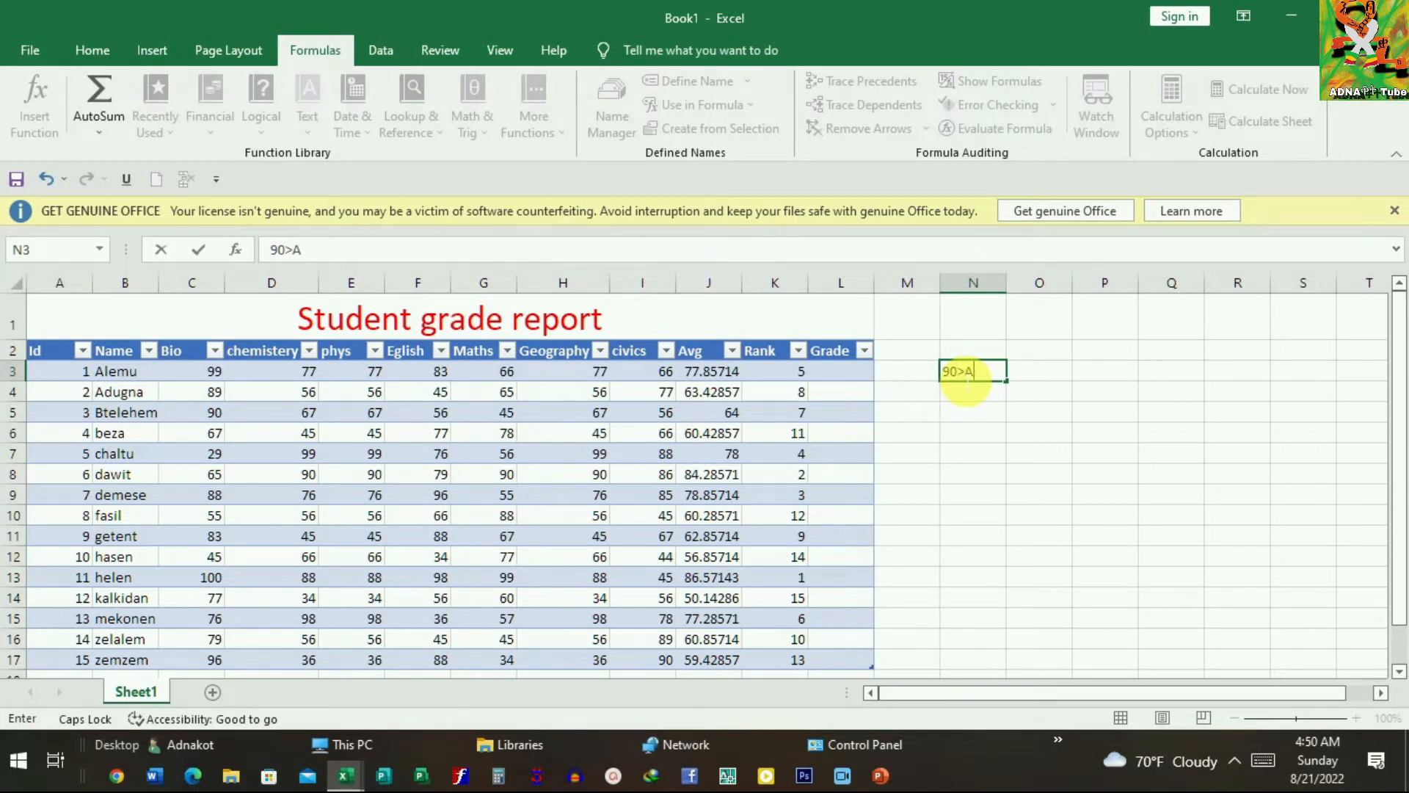
pyautogui.click(989, 399)
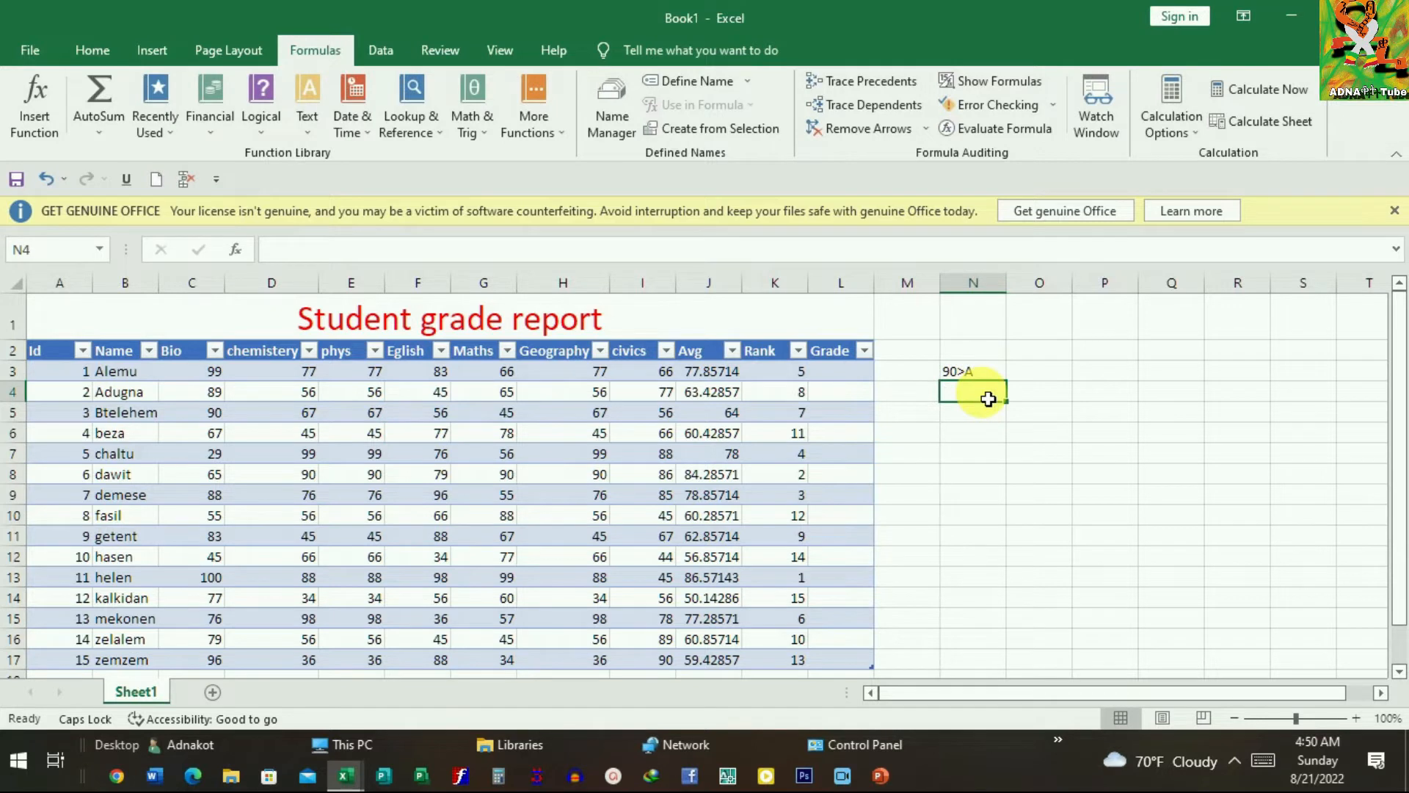
pyautogui.write('85')
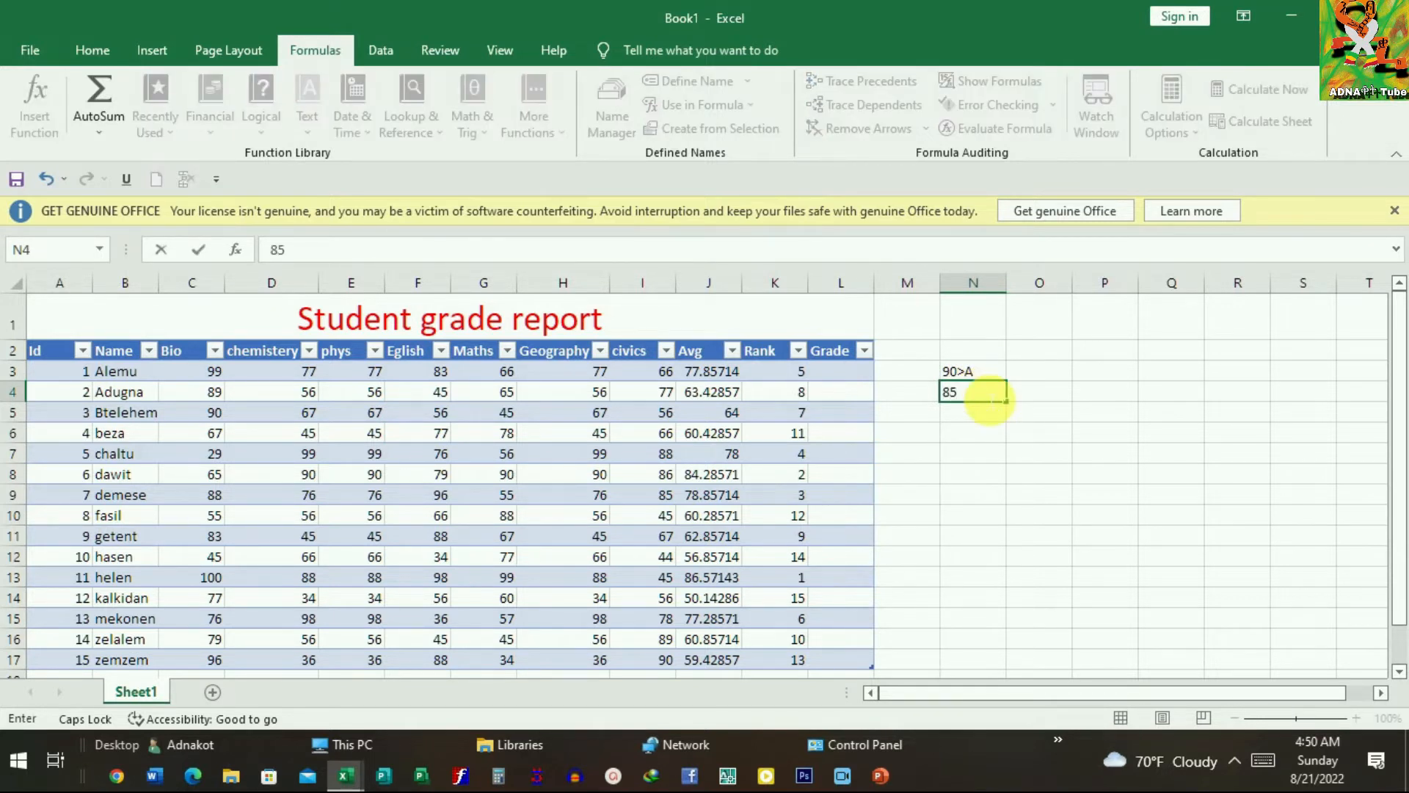
pyautogui.write('-9')
pyautogui.press('BackSpace')
pyautogui.press('BackSpace')
pyautogui.press('BackSpace')
pyautogui.press('BackSpace')
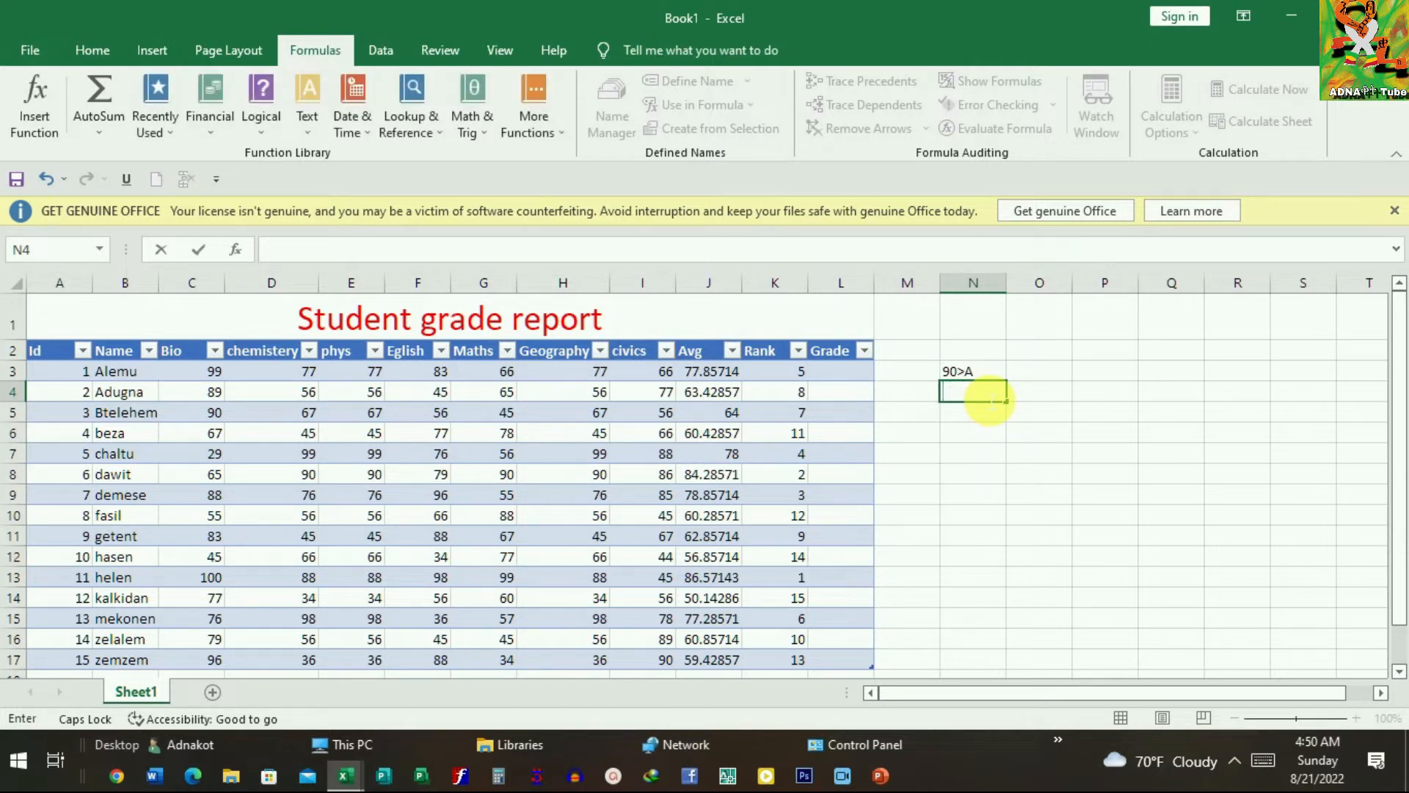
# Step: Enter the grade criteria 75-90 B in cell N4 and 75-60 C in cell N5
pyautogui.write('7')
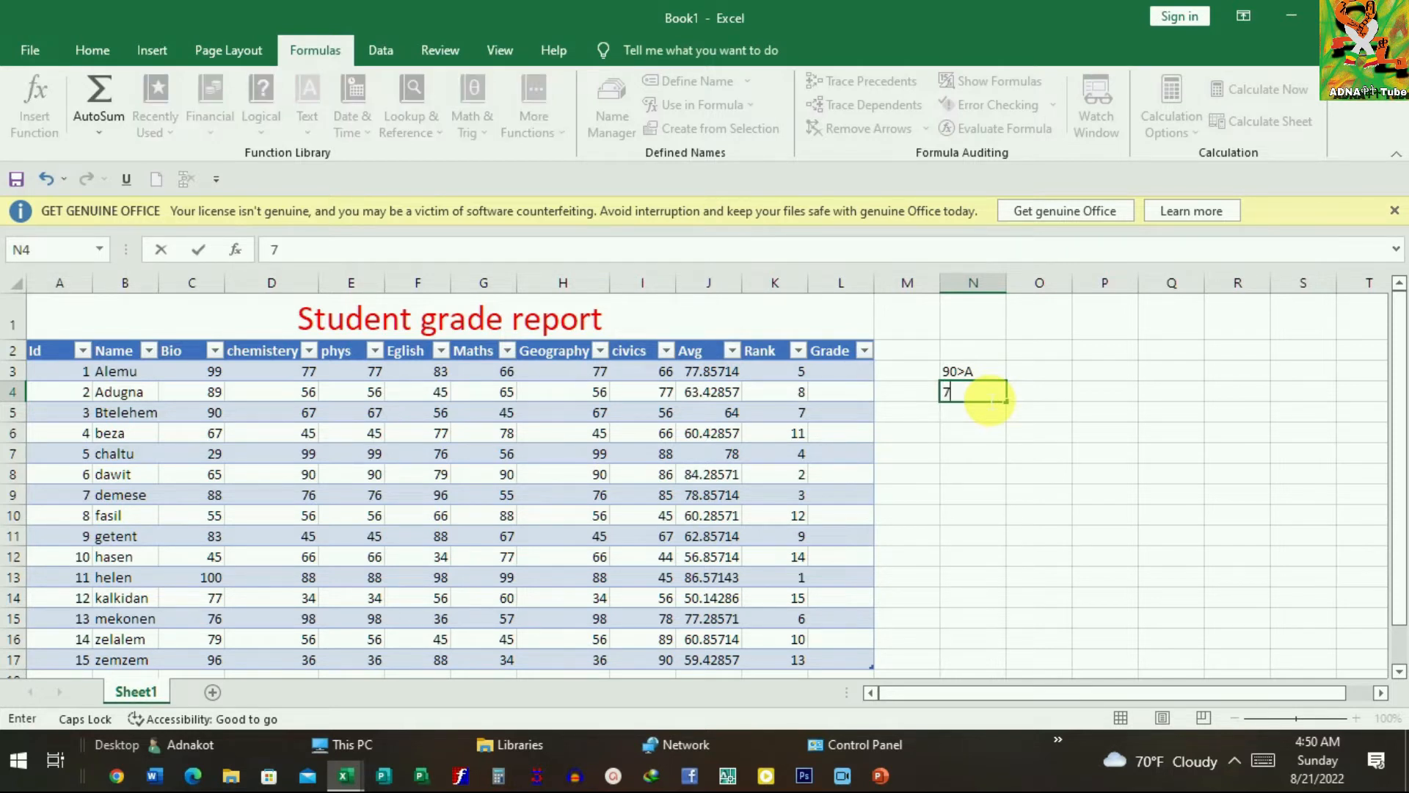
pyautogui.write('5-90 B')
pyautogui.press('Return')
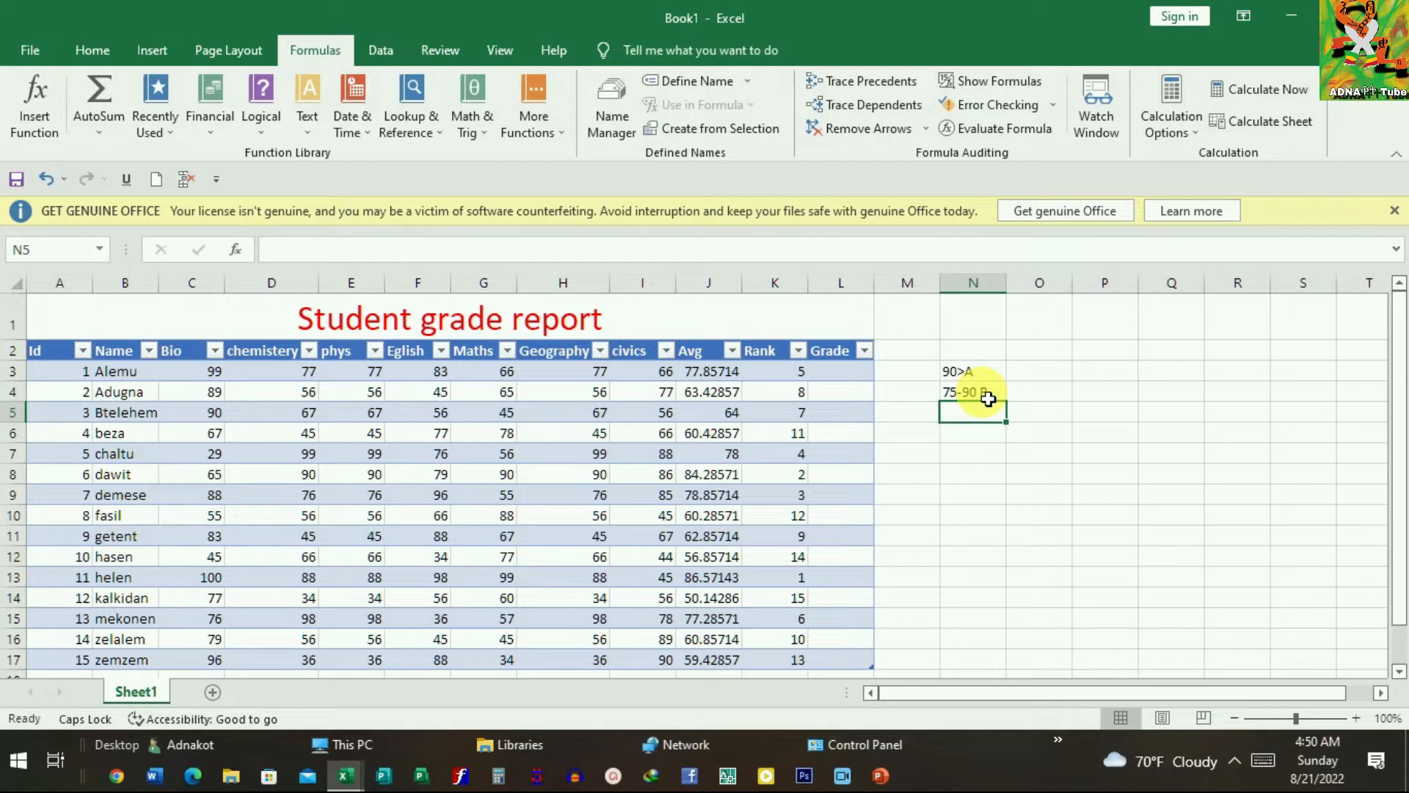
pyautogui.write('7')
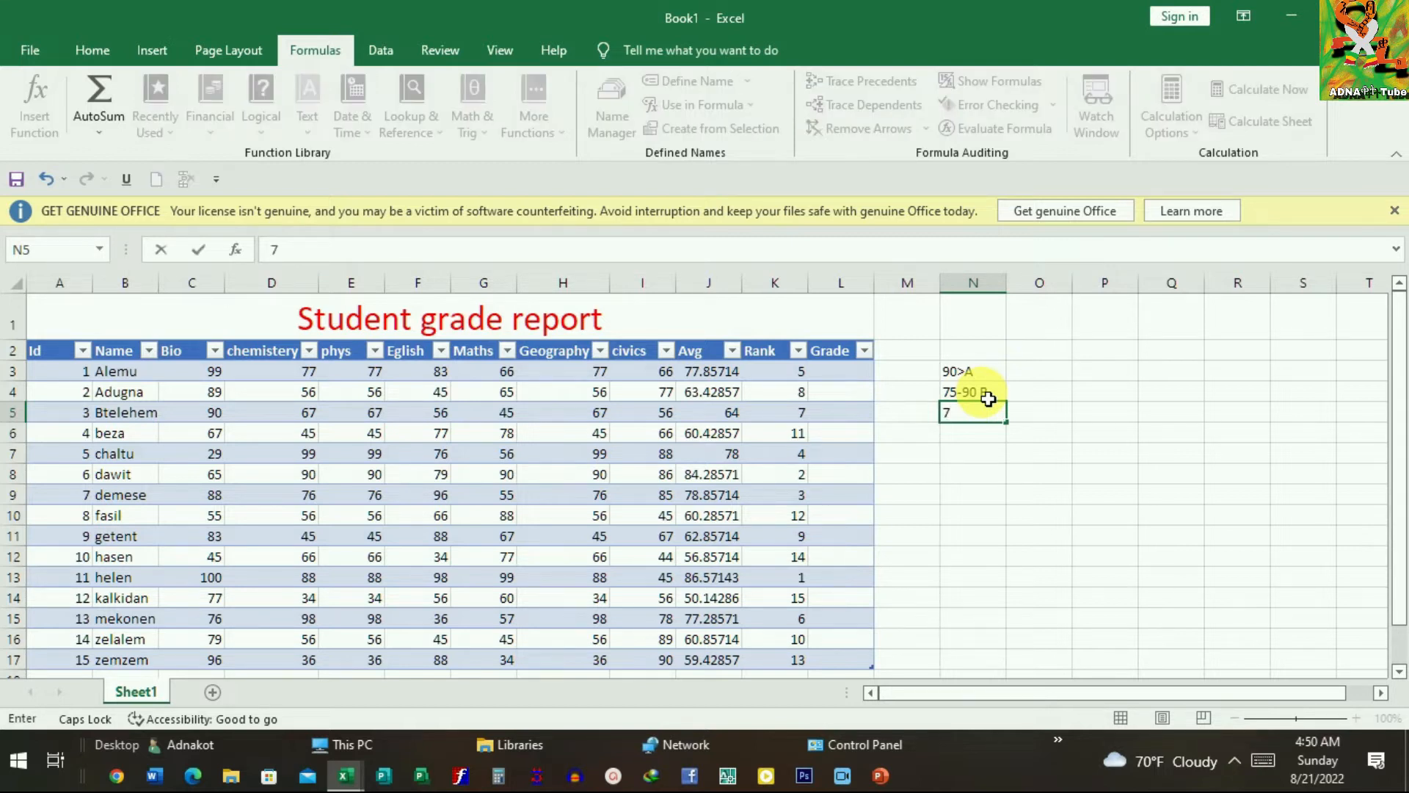
pyautogui.write('5-60 C')
pyautogui.press('Return')
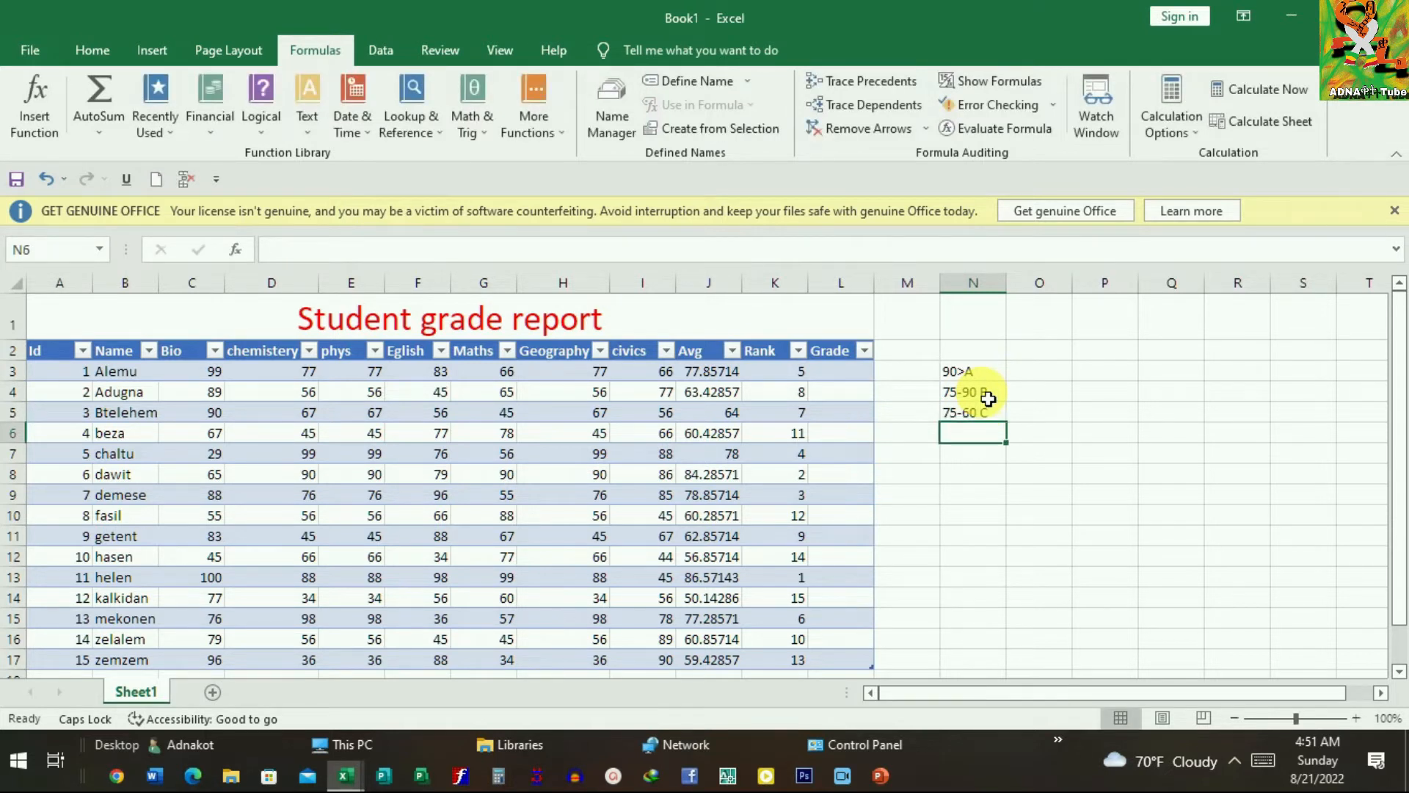
# Step: Enter the grade criteria 60-50 D in cell N6 and <50 F in cell N7
pyautogui.write('60')
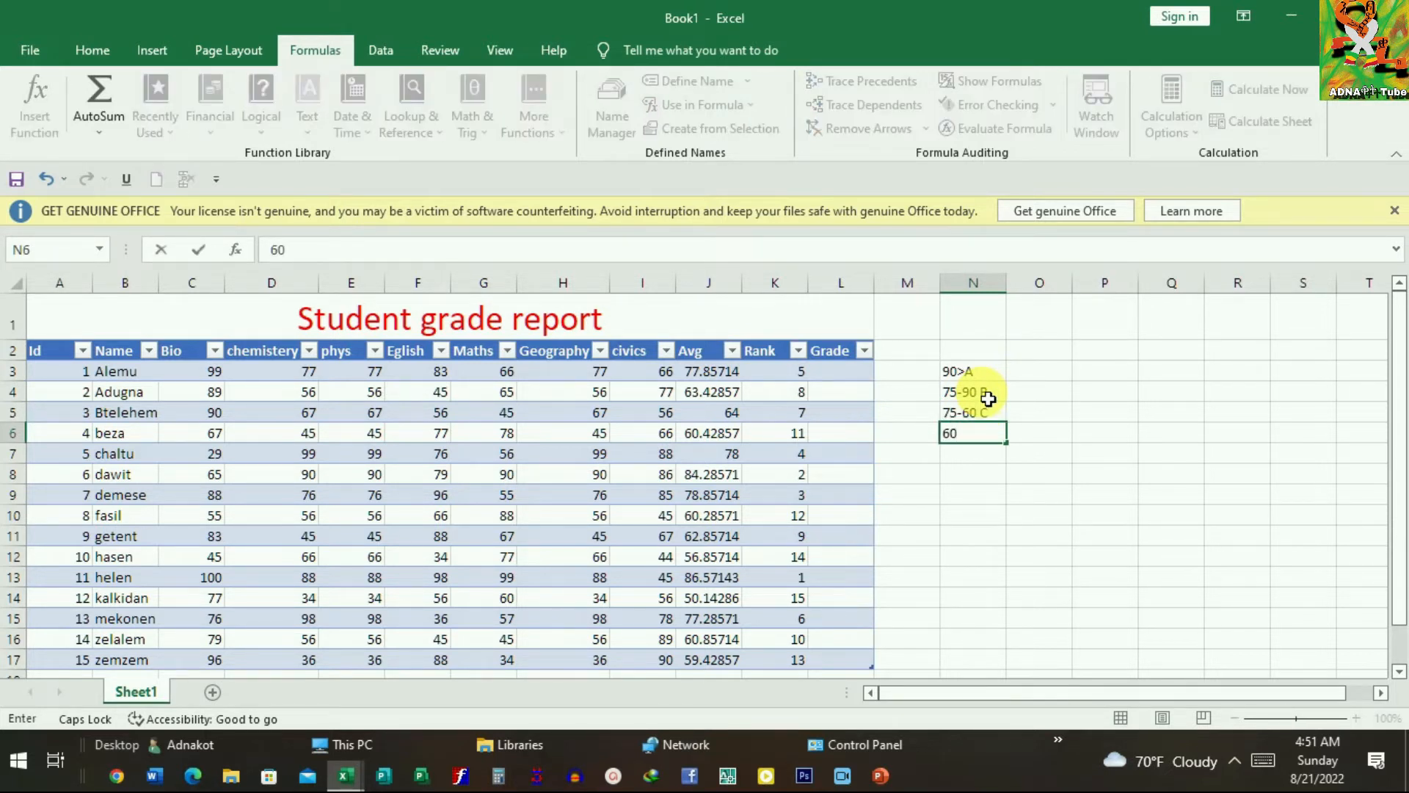
pyautogui.write('5')
pyautogui.press('BackSpace')
pyautogui.write('-50 D')
pyautogui.press('Return')
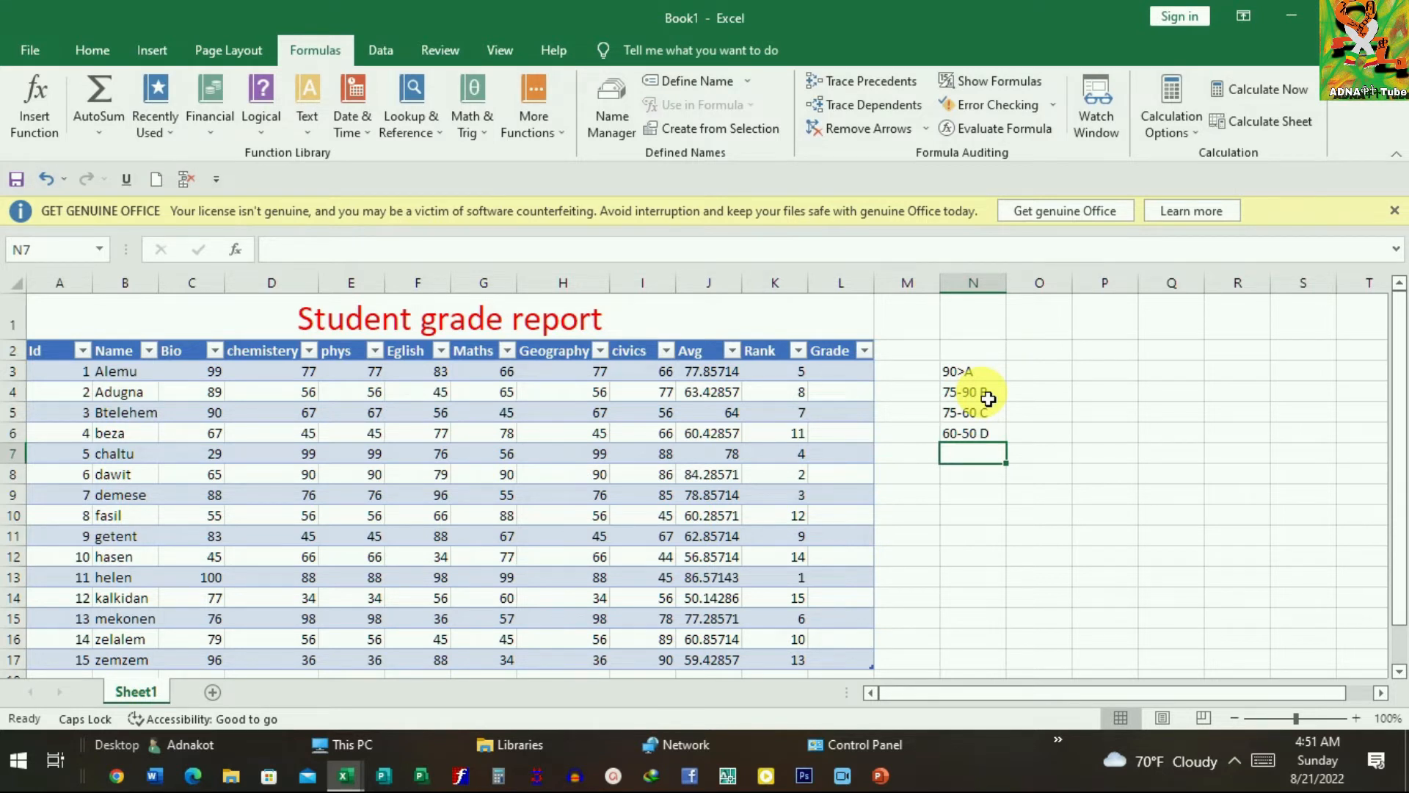
pyautogui.write('<50')
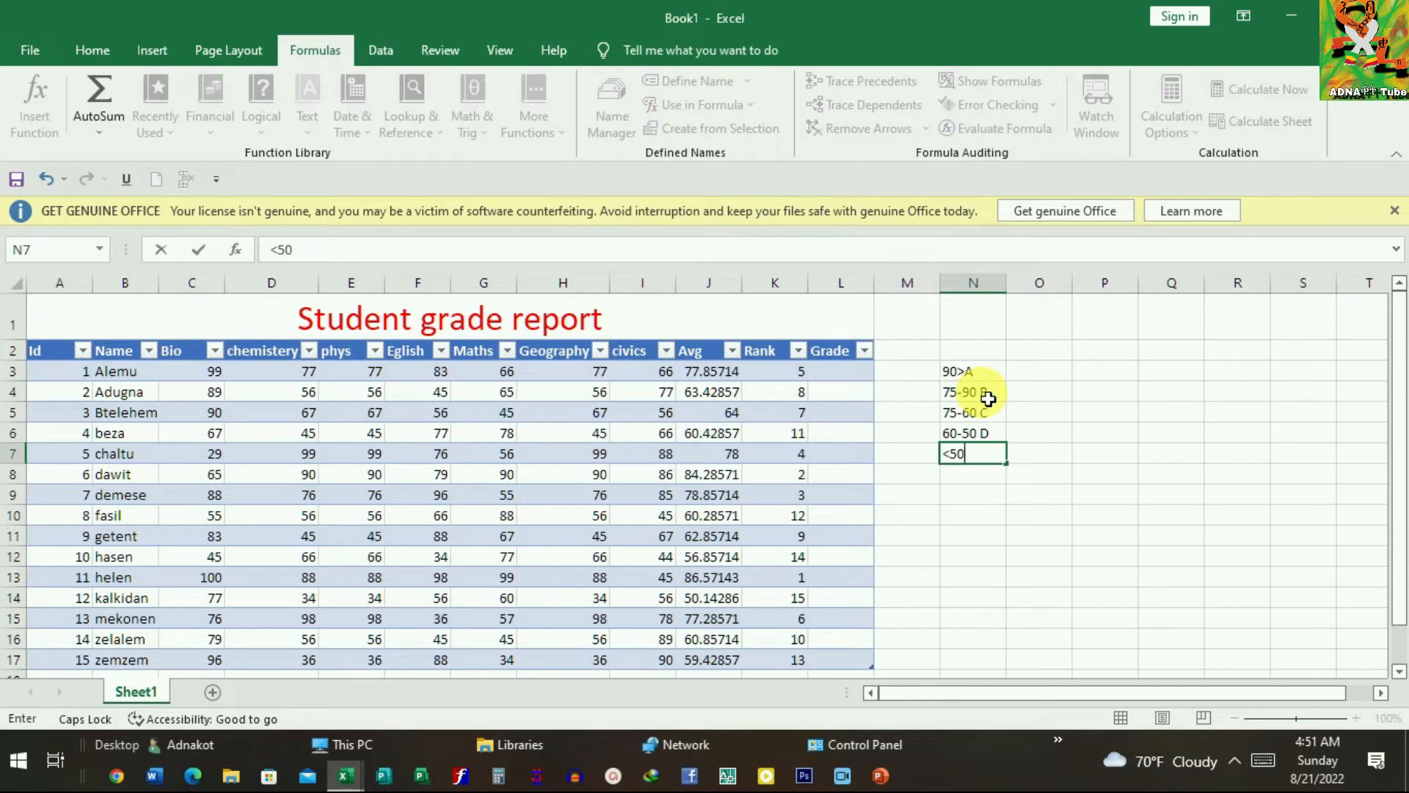
pyautogui.write(' F')
# Step: Begin an IF formula in Grade cell L3 that returns "A" when J3>90, ready for its value-if-false argument
pyautogui.click(857, 375)
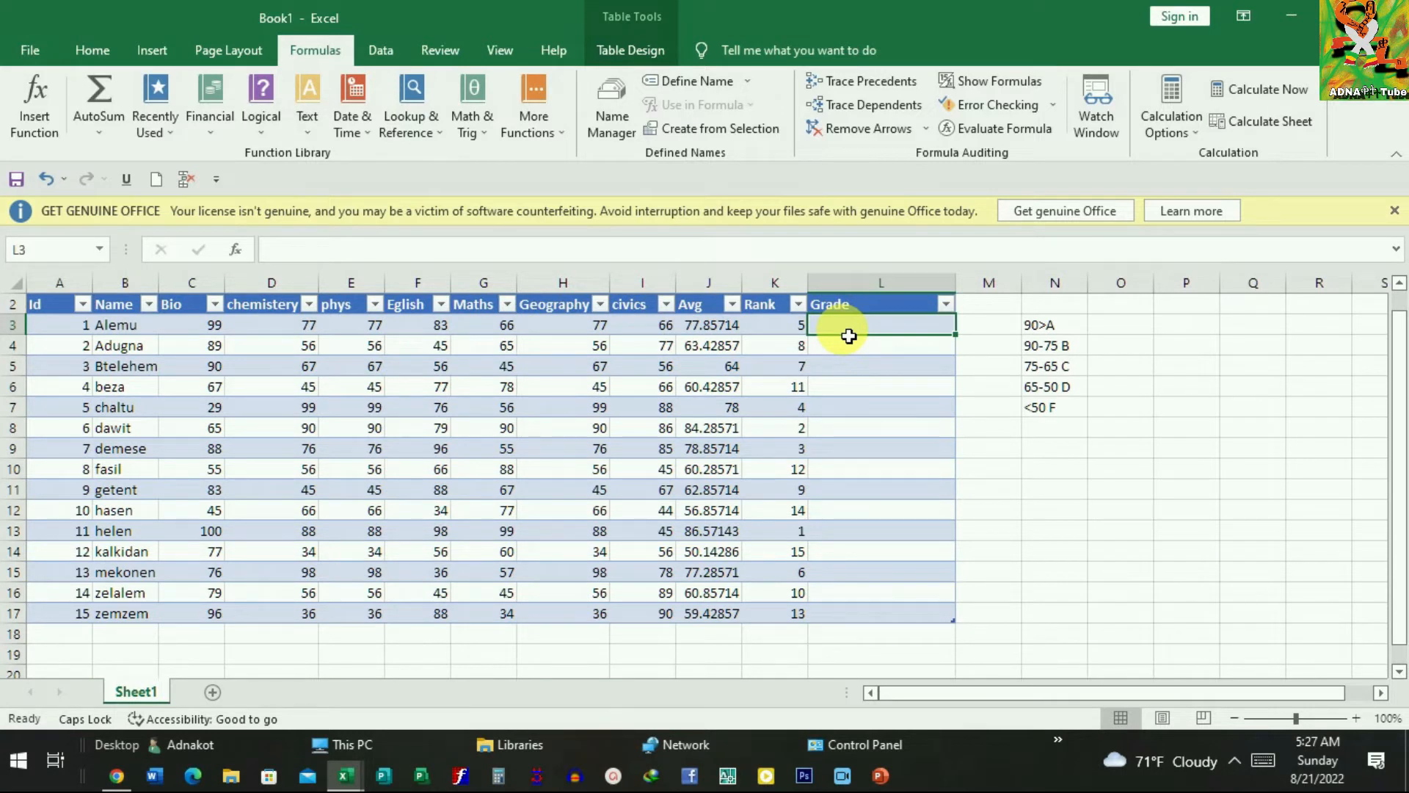
pyautogui.write('=')
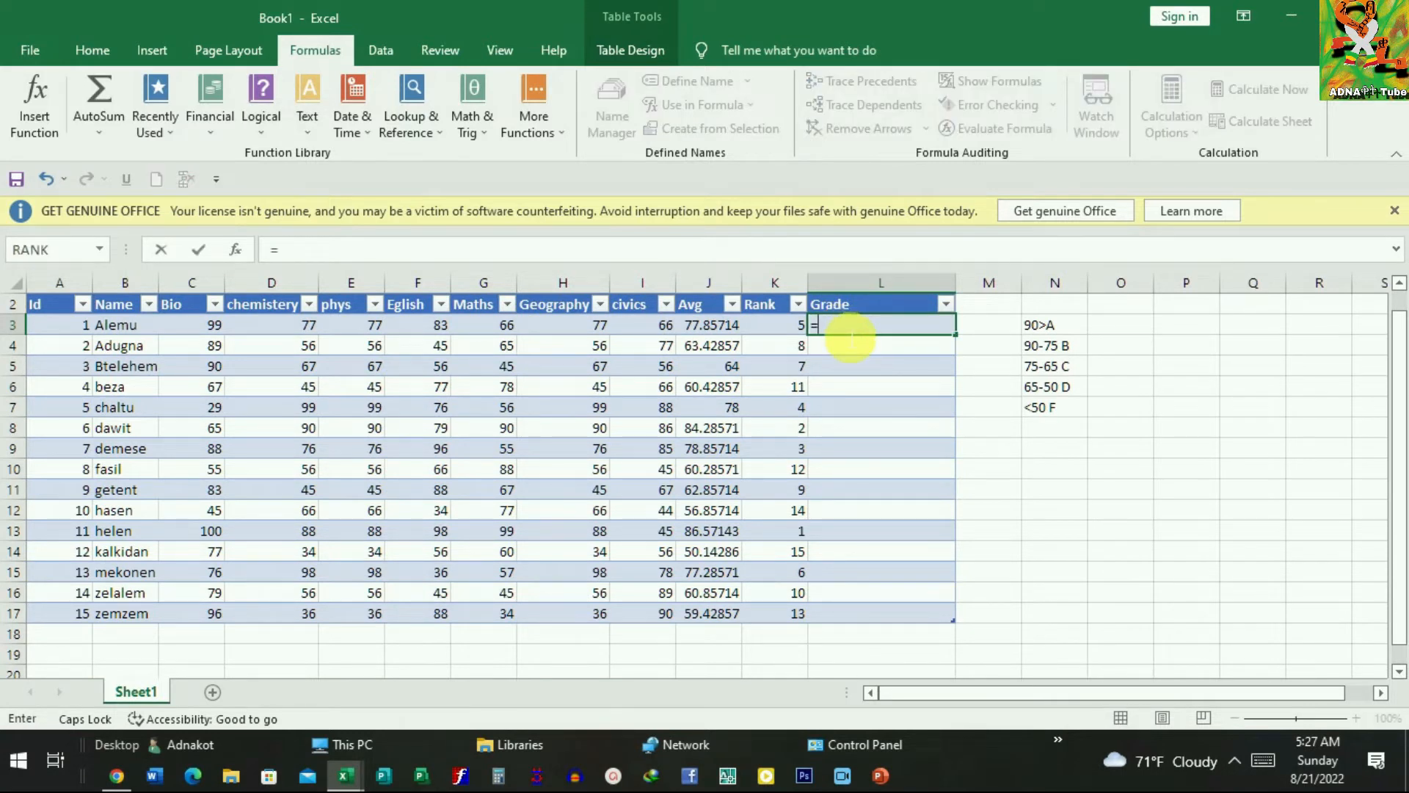
pyautogui.write('IF')
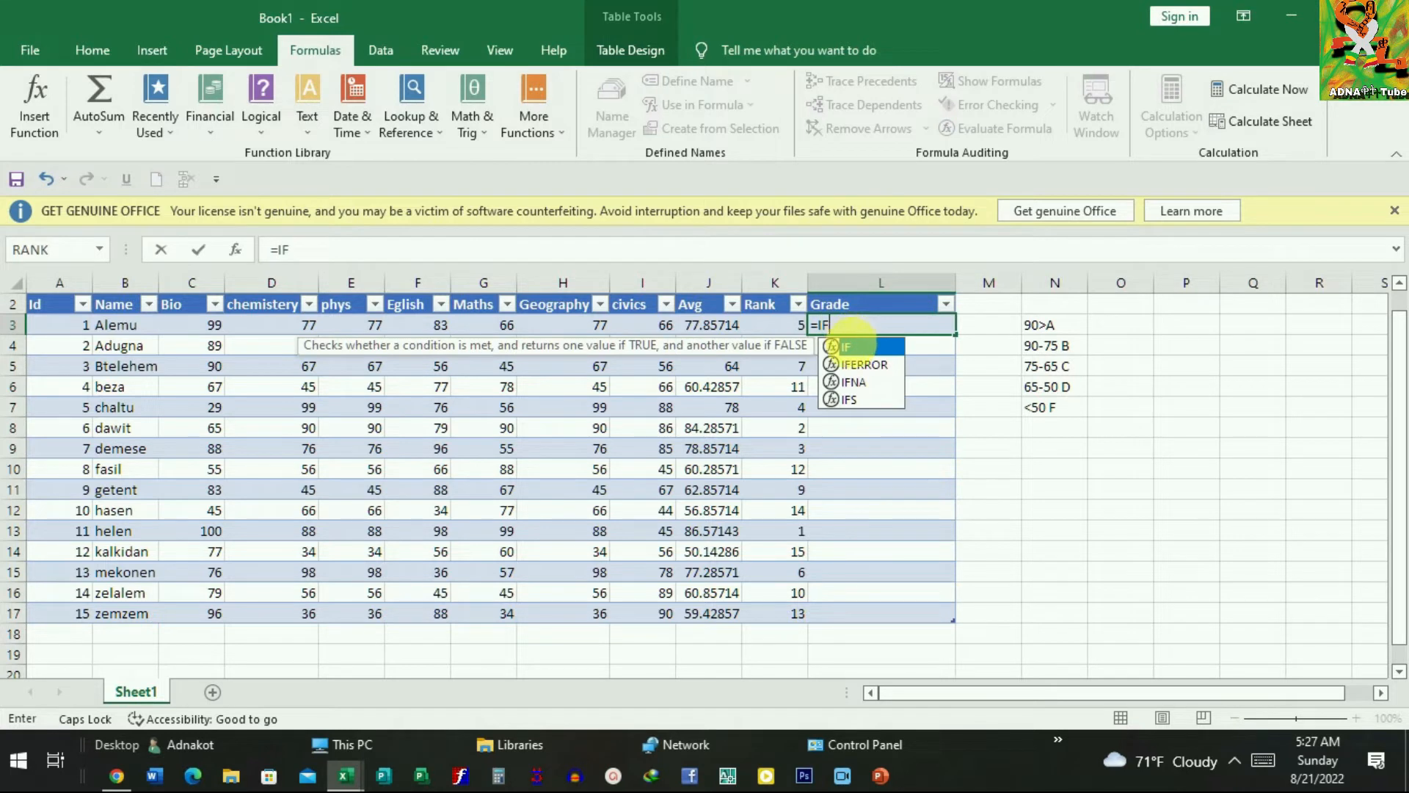
pyautogui.doubleClick(865, 345)
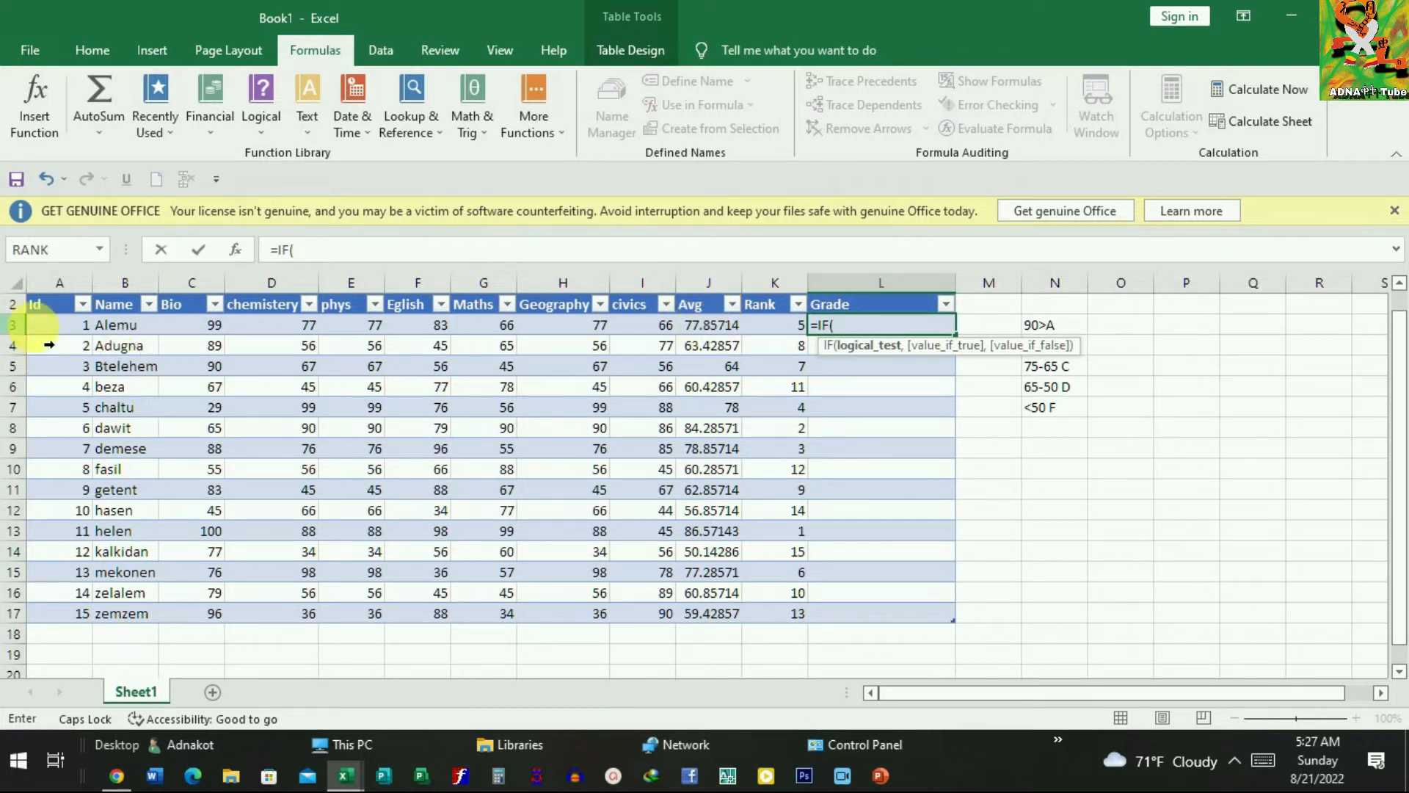
pyautogui.write('J')
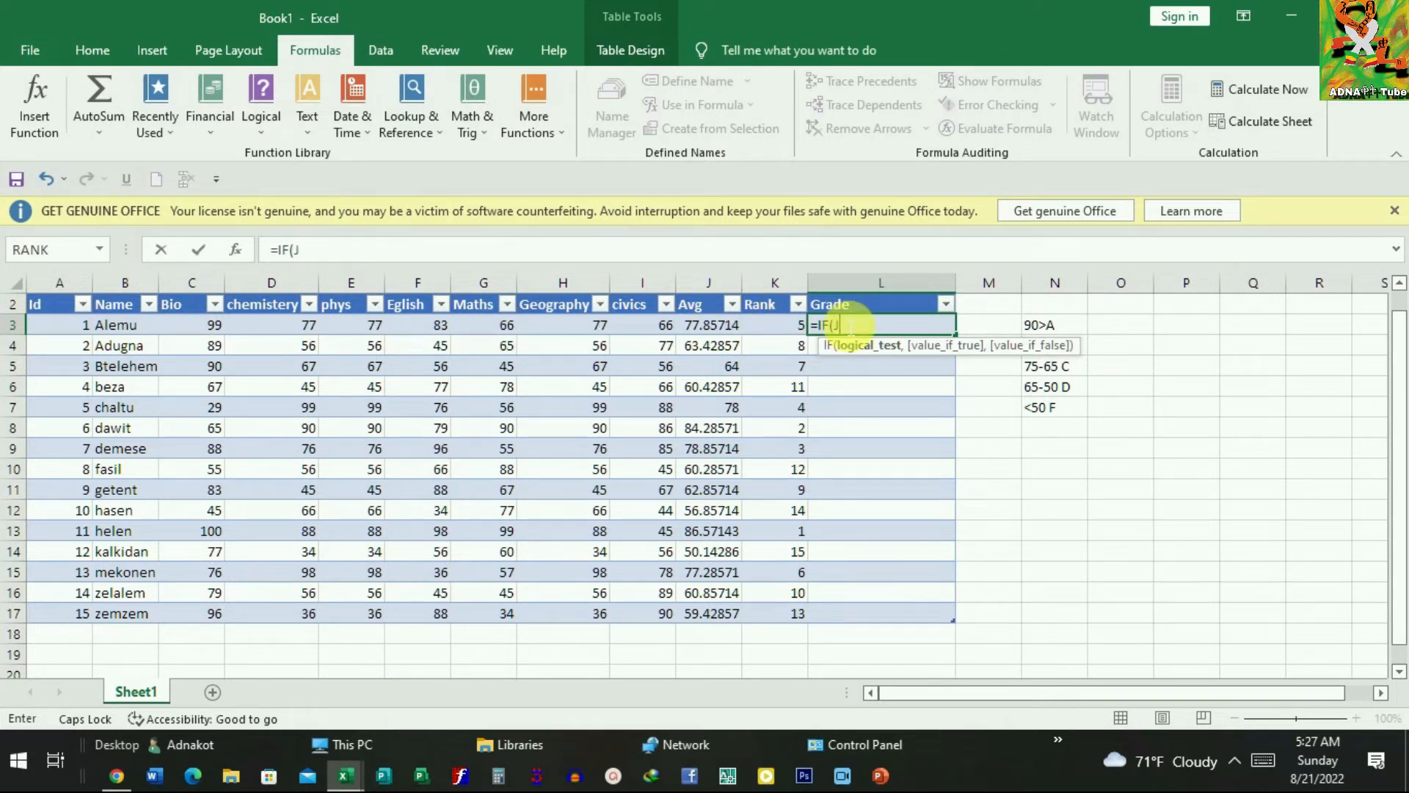
pyautogui.write('3')
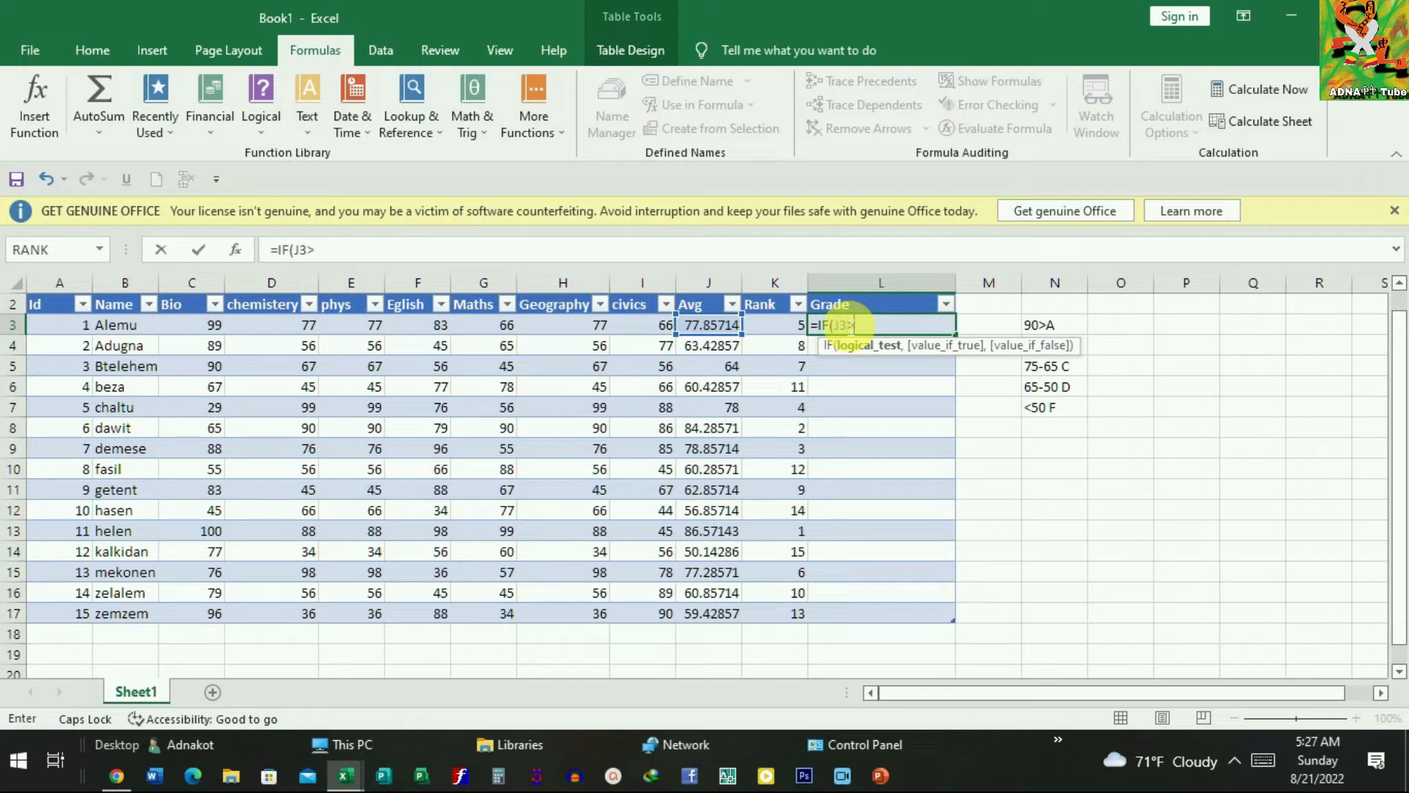
pyautogui.write('>')
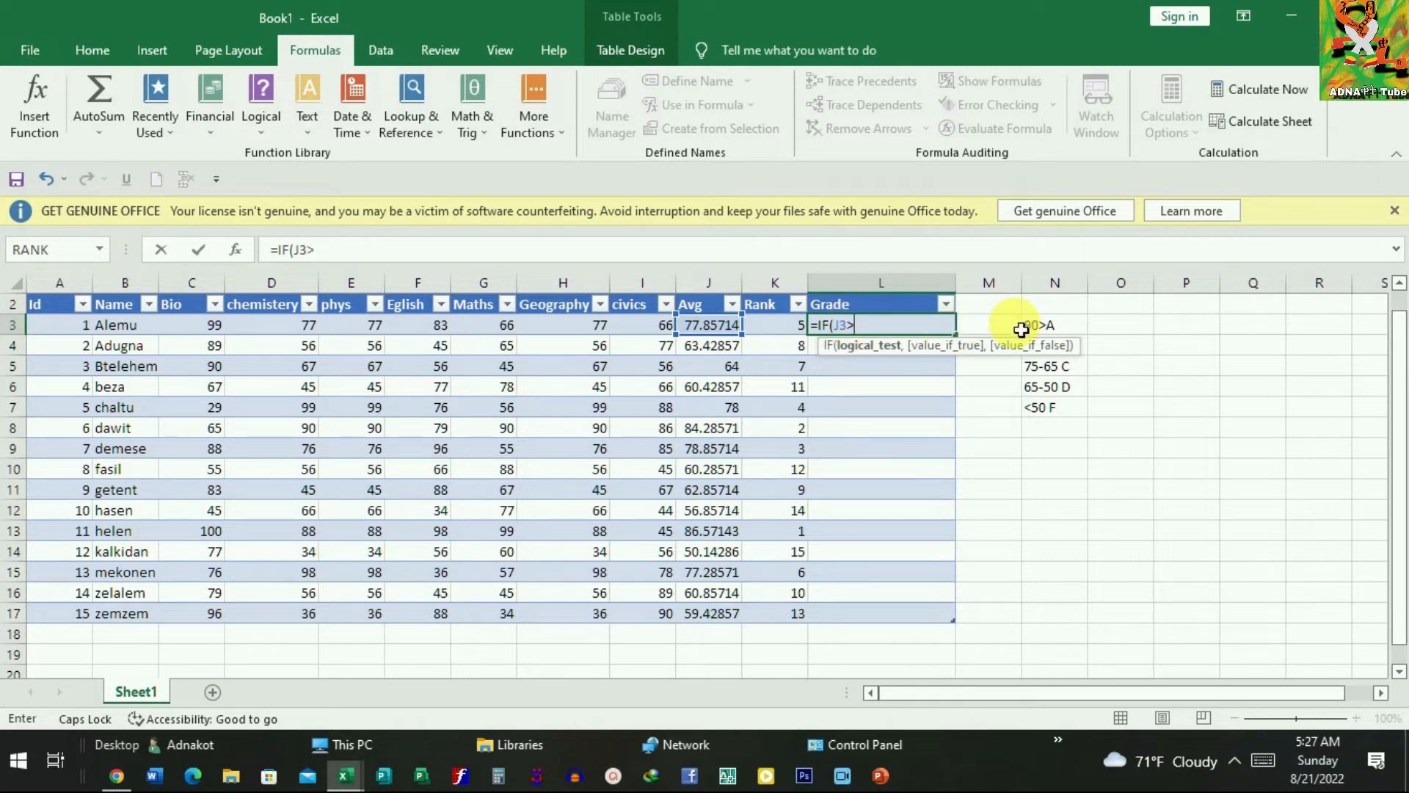
pyautogui.write('90')
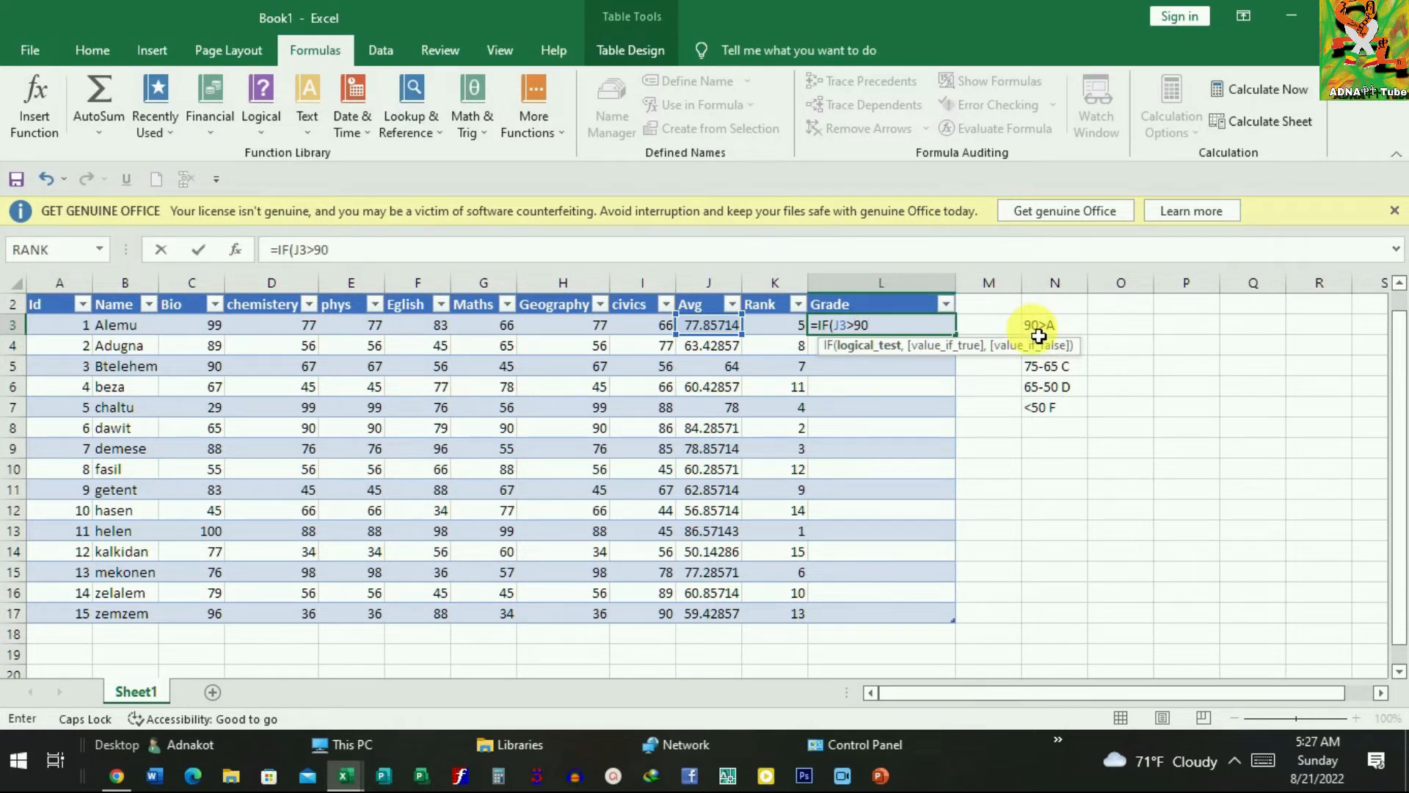
pyautogui.write(',')
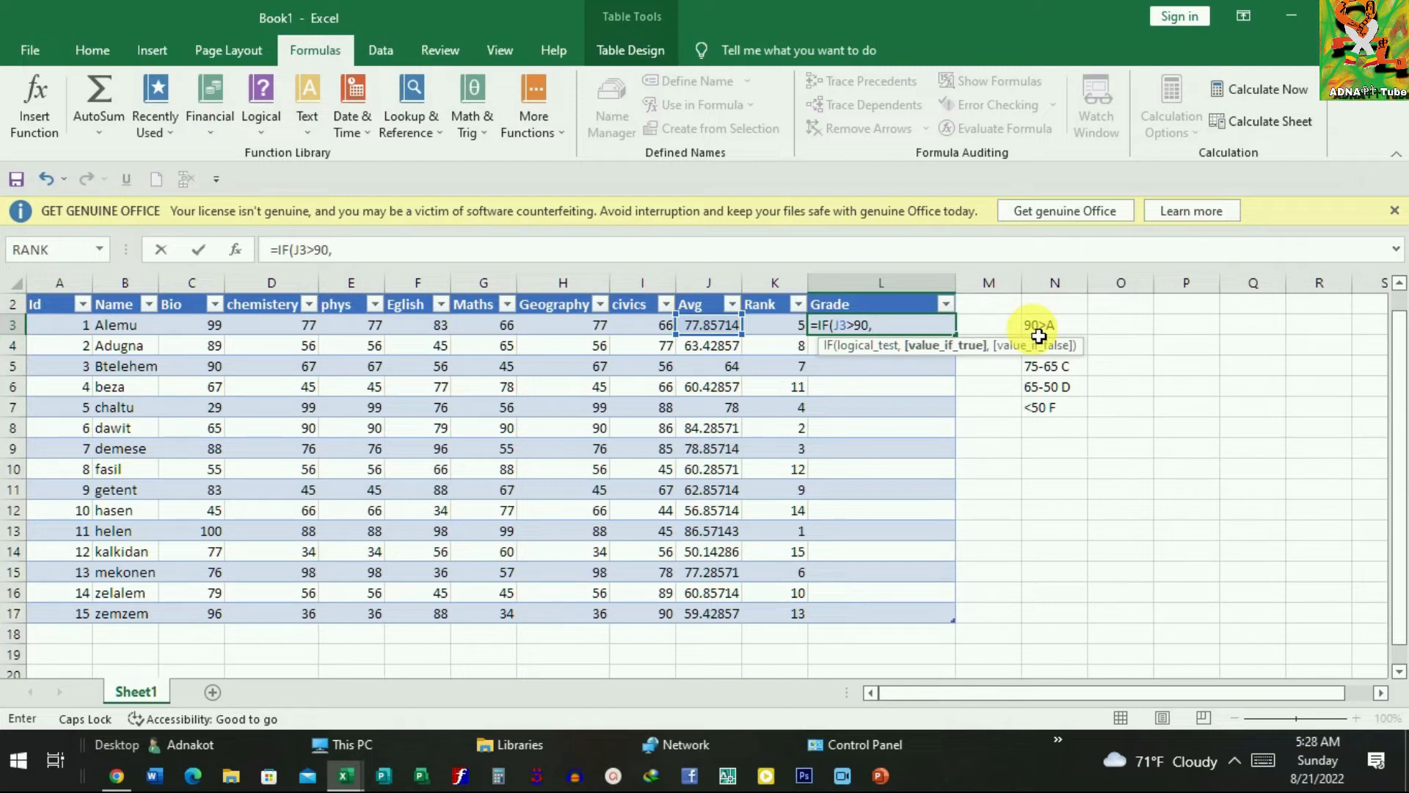
pyautogui.write('"A"')
pyautogui.write(',')
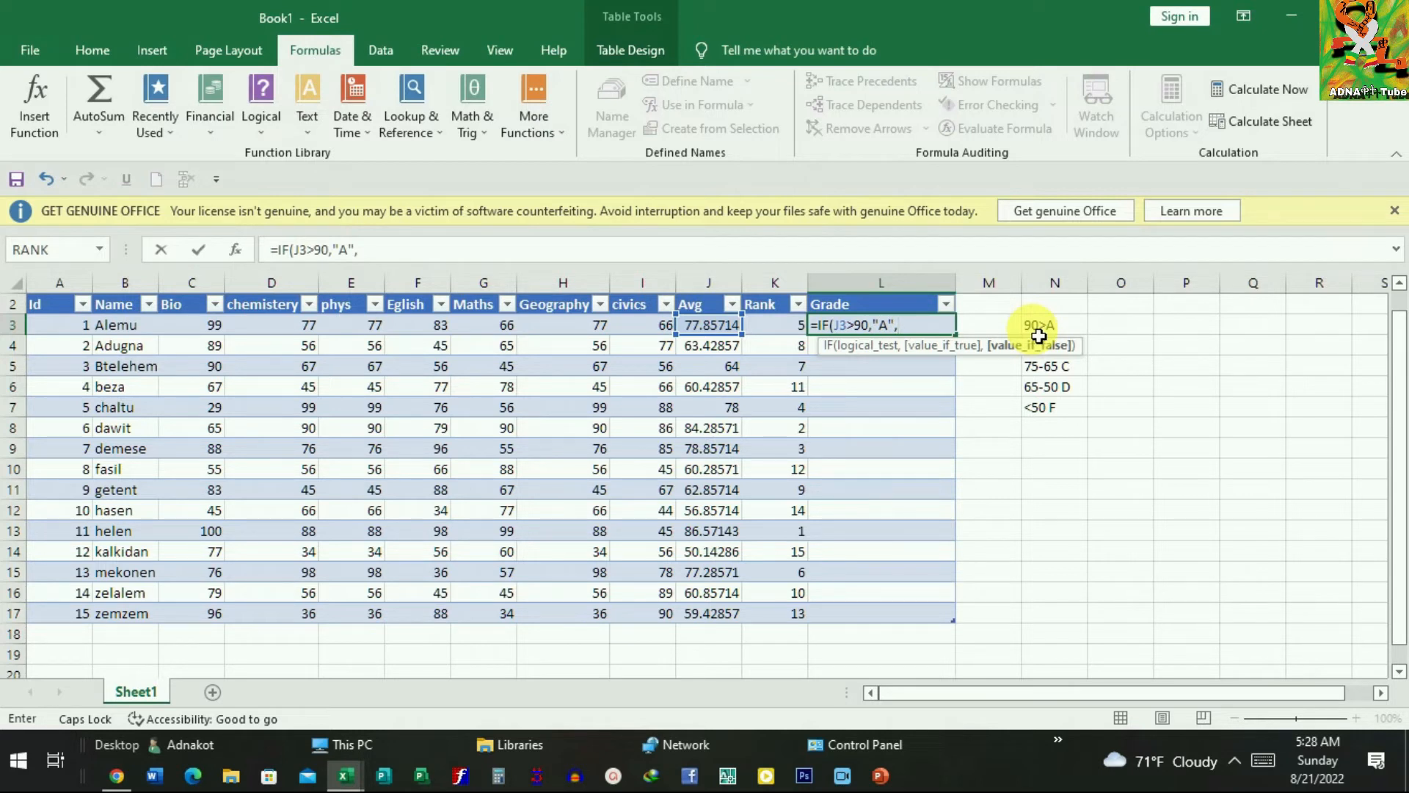
# Step: Nest a second IF in the L3 formula that returns "B" when J3>75, ready for its value-if-false argument
pyautogui.write('IF')
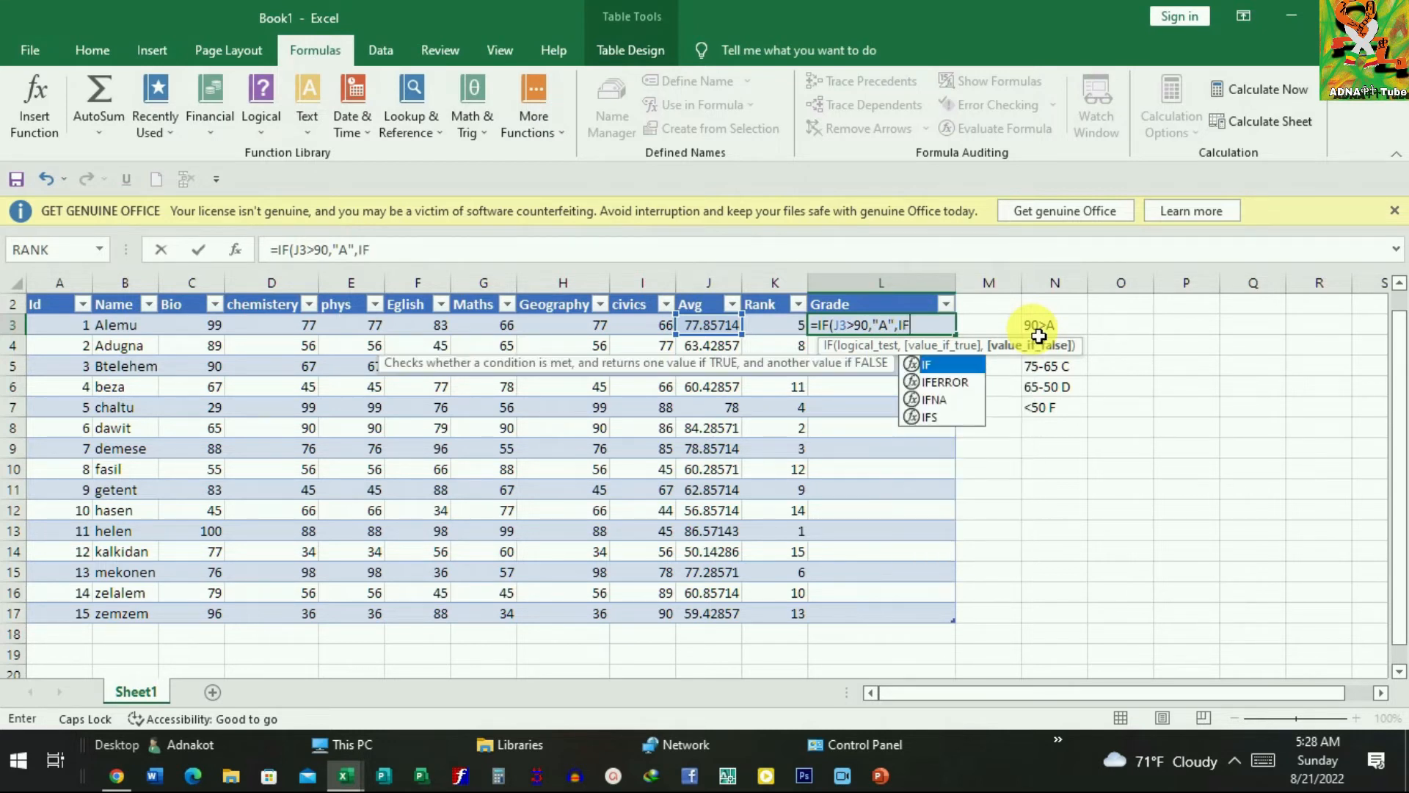
pyautogui.write('(')
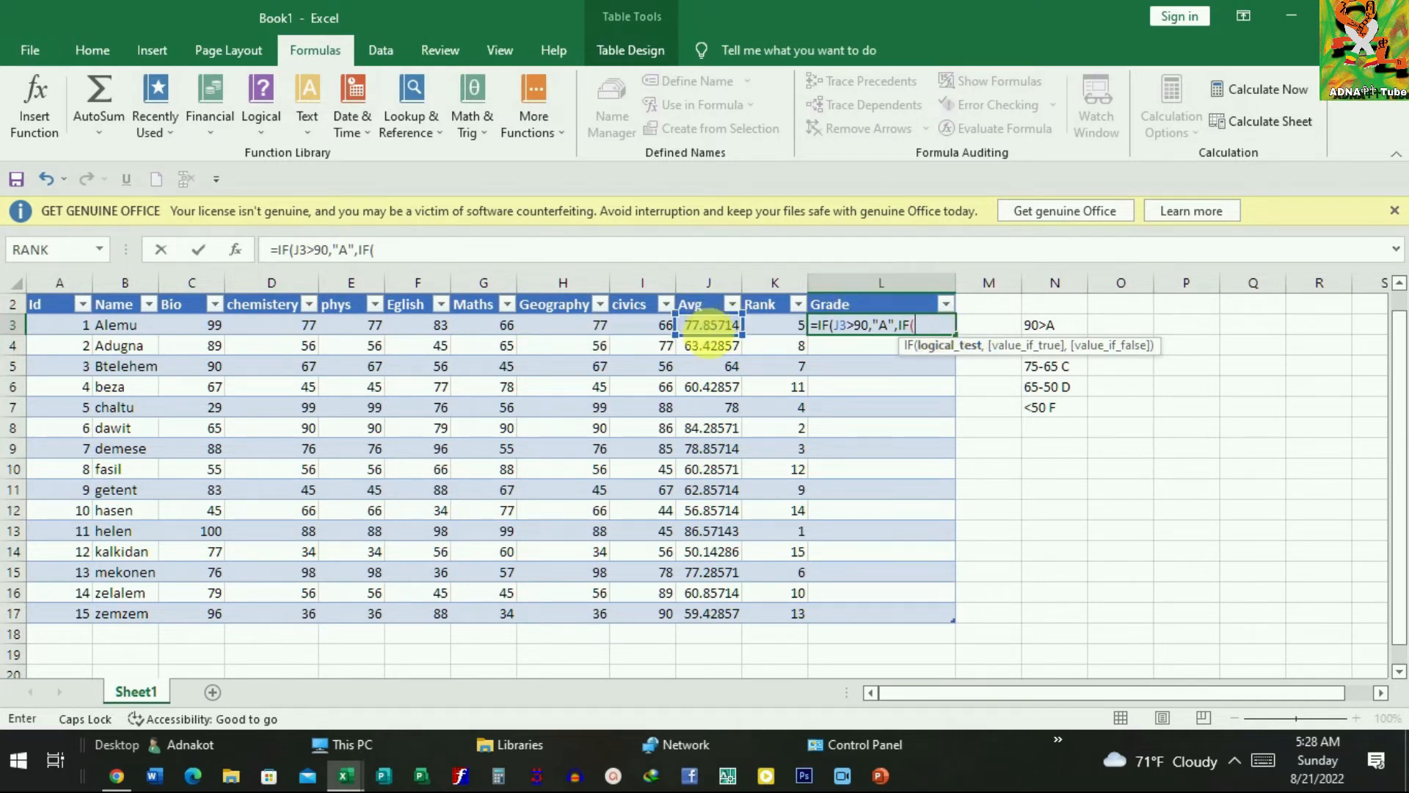
pyautogui.write('J3>')
pyautogui.scroll(-2, 1079, 321)
pyautogui.scroll(2, 1074, 341)
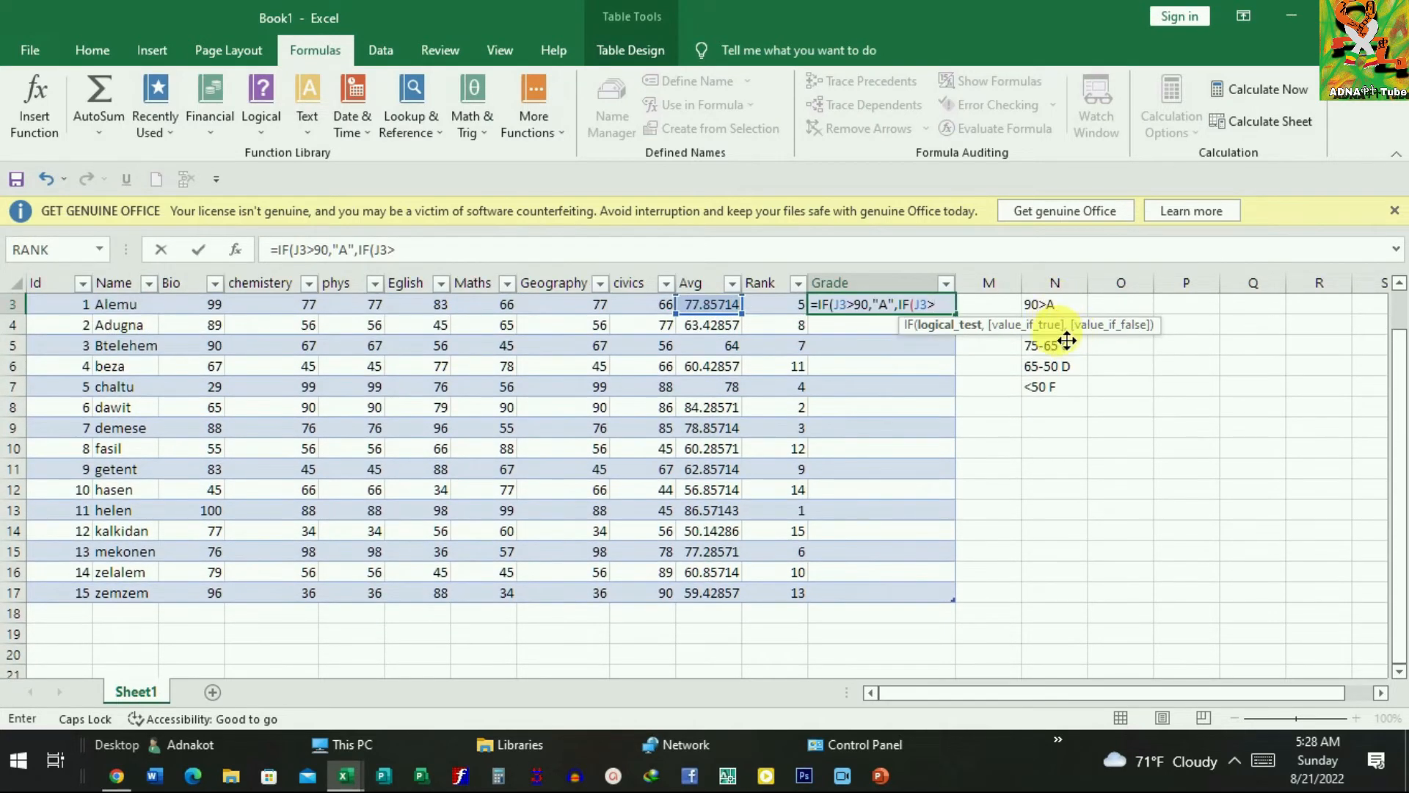
pyautogui.scroll(-1, 1073, 341)
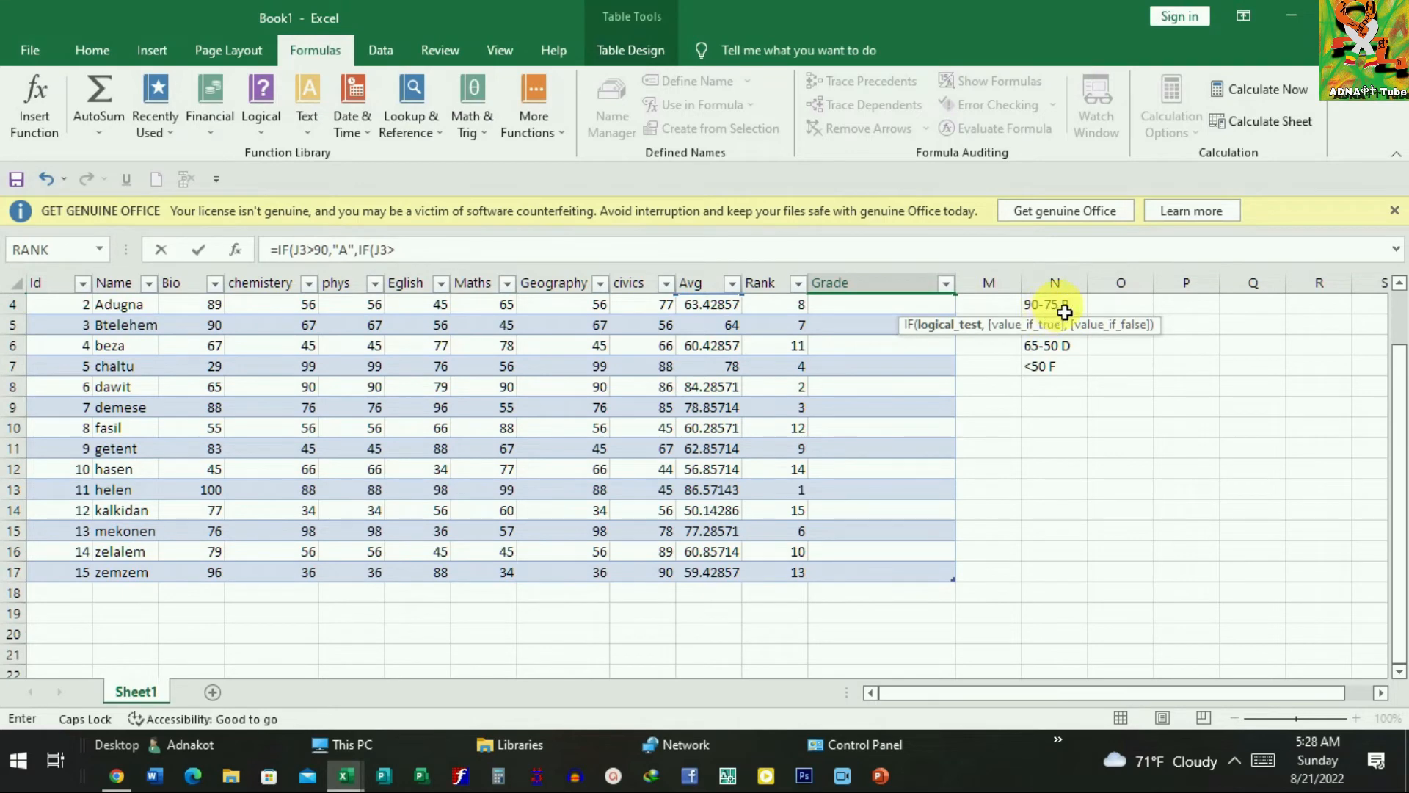
pyautogui.scroll(1, 734, 344)
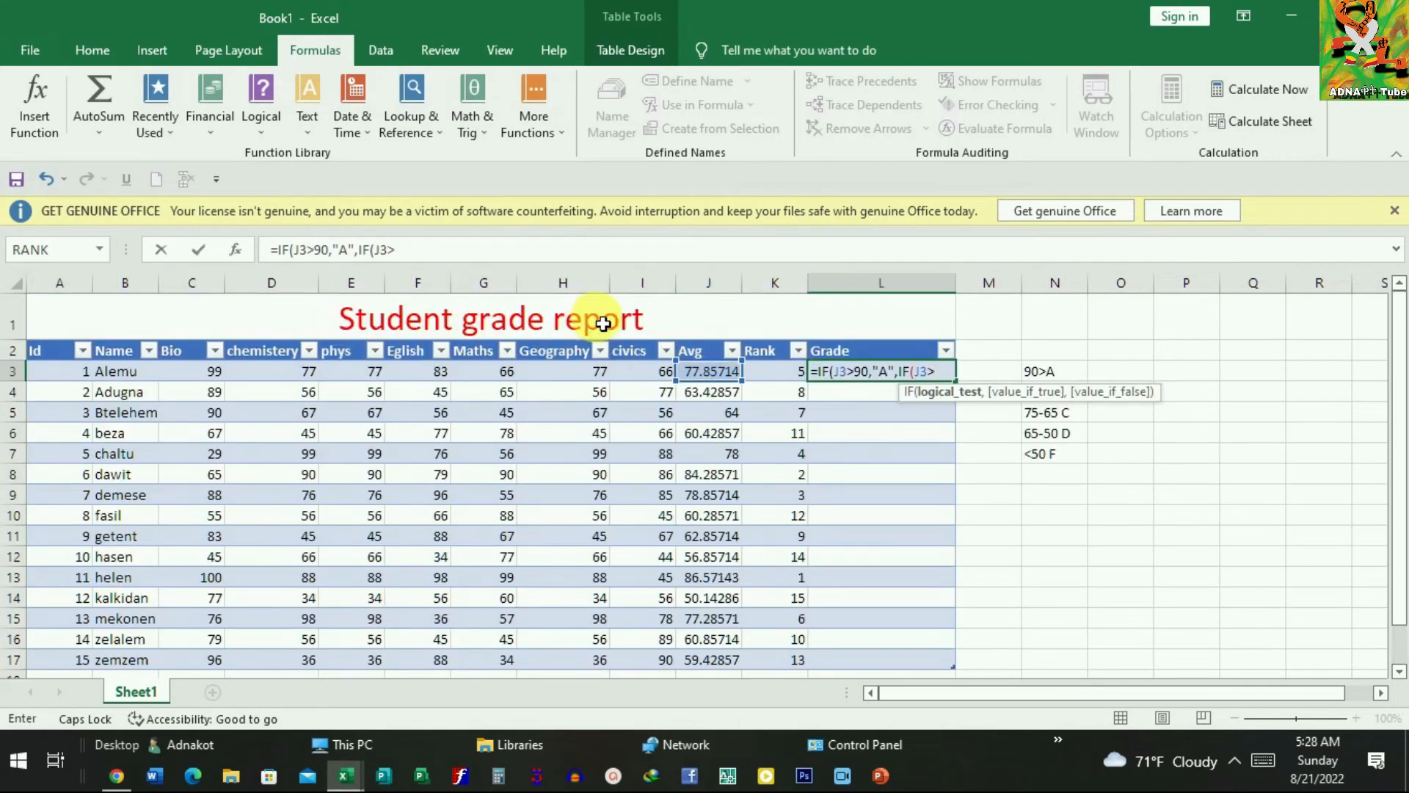
pyautogui.write('75')
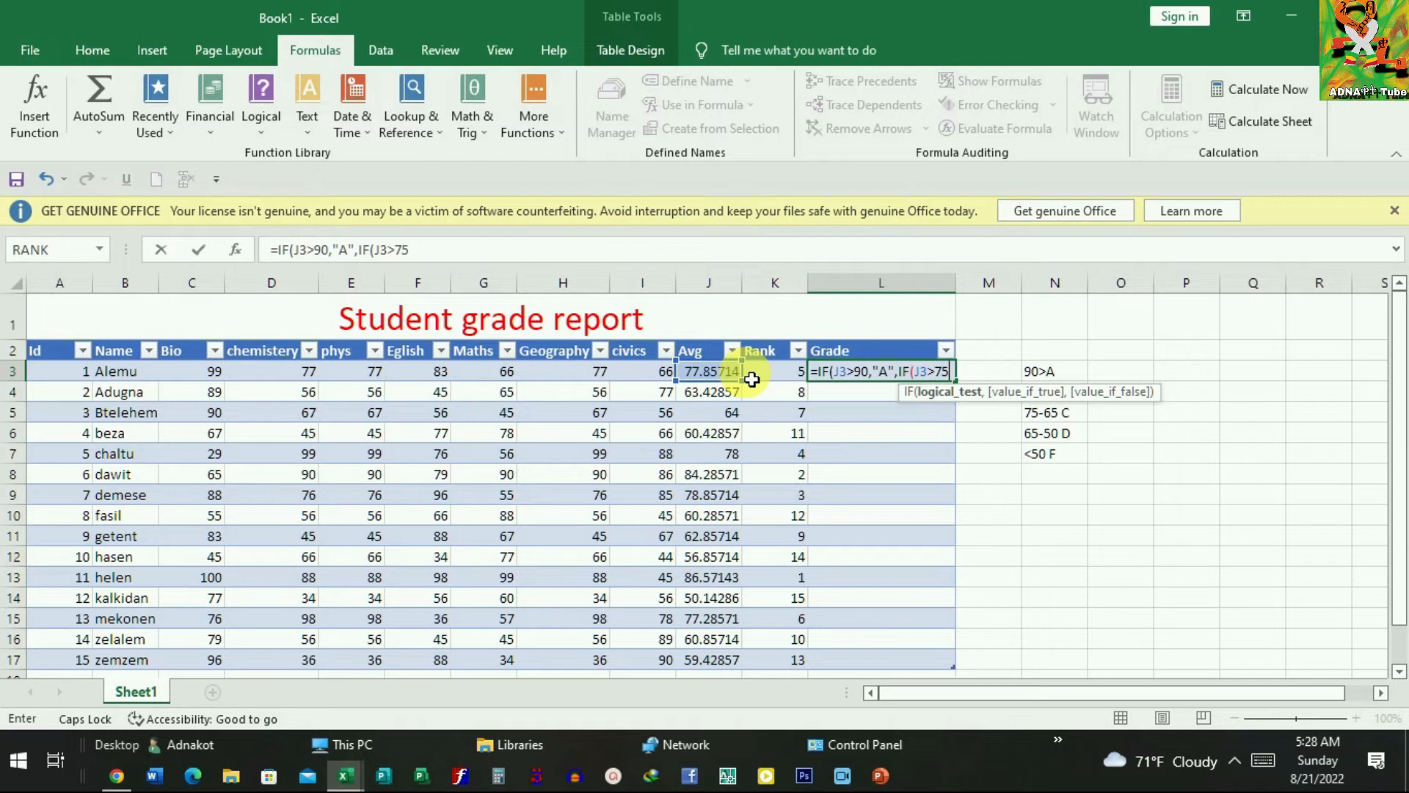
pyautogui.write(',')
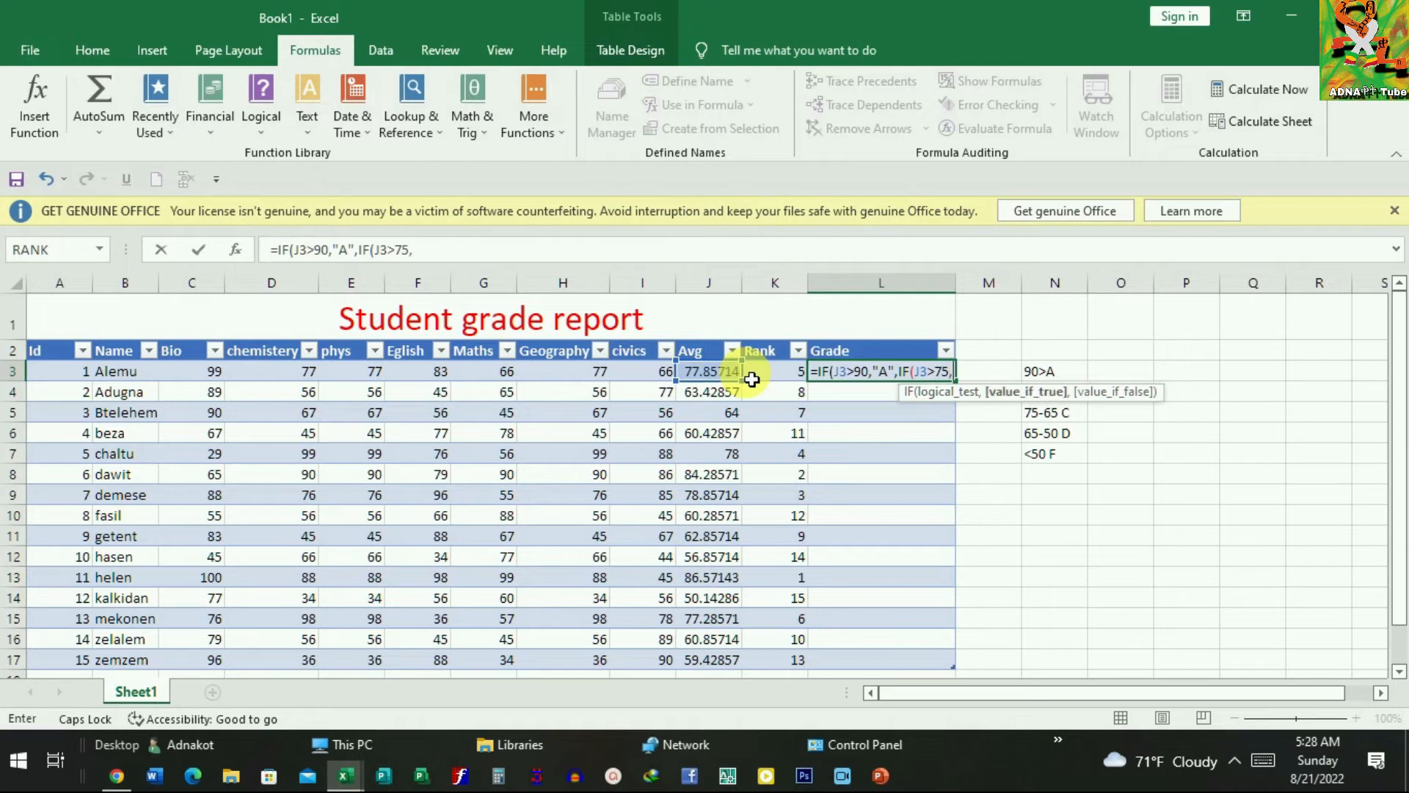
pyautogui.write('"')
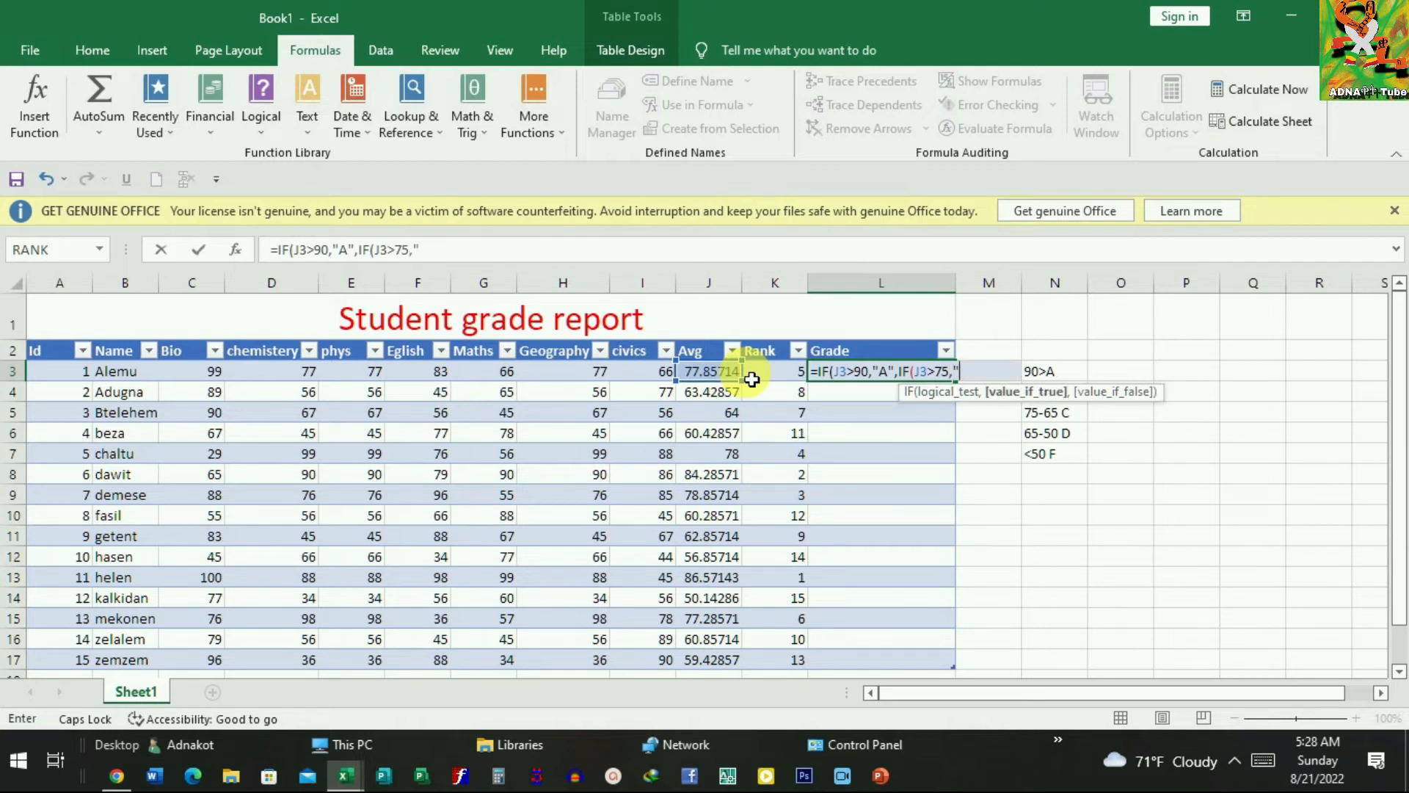
pyautogui.write('B')
pyautogui.press('capslock')
pyautogui.write('"')
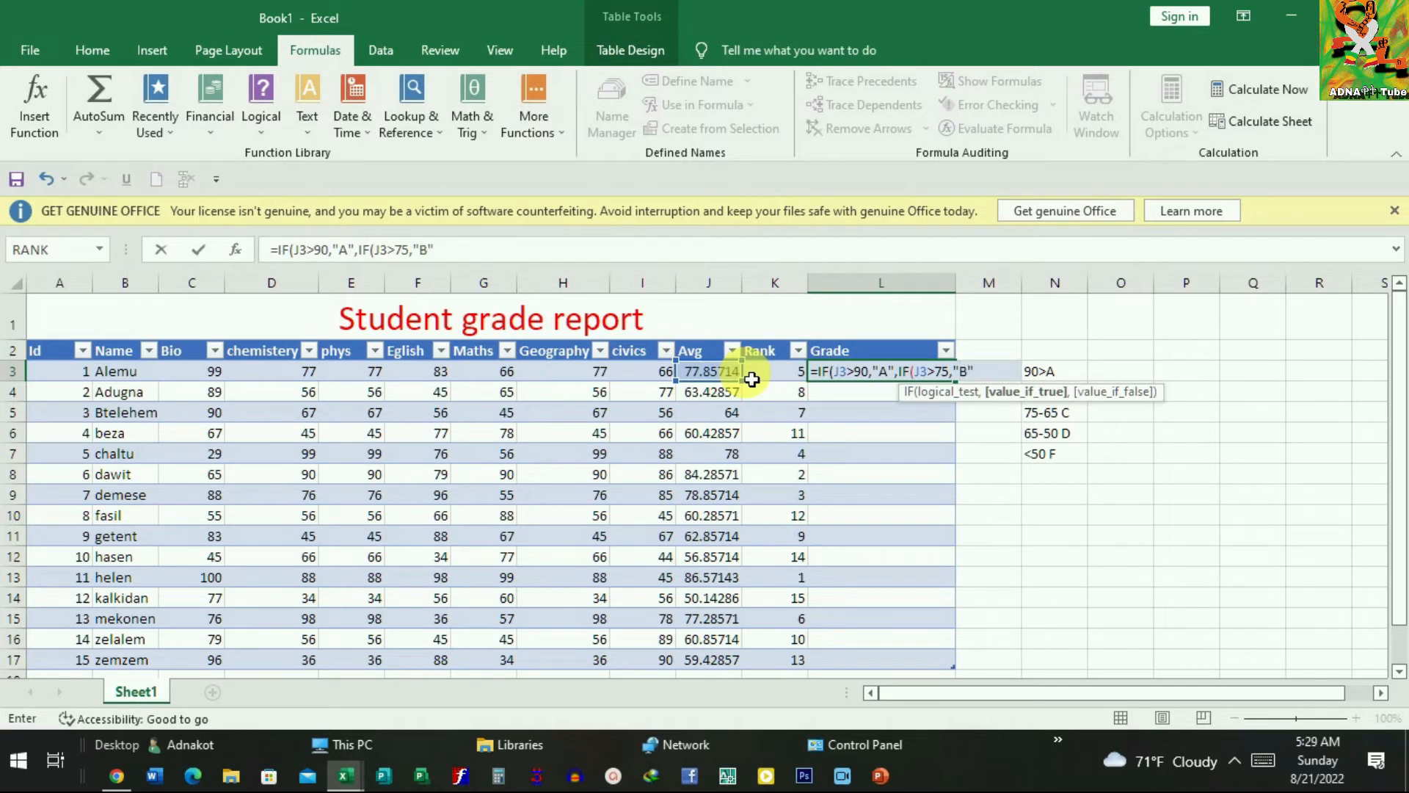
pyautogui.write(',')
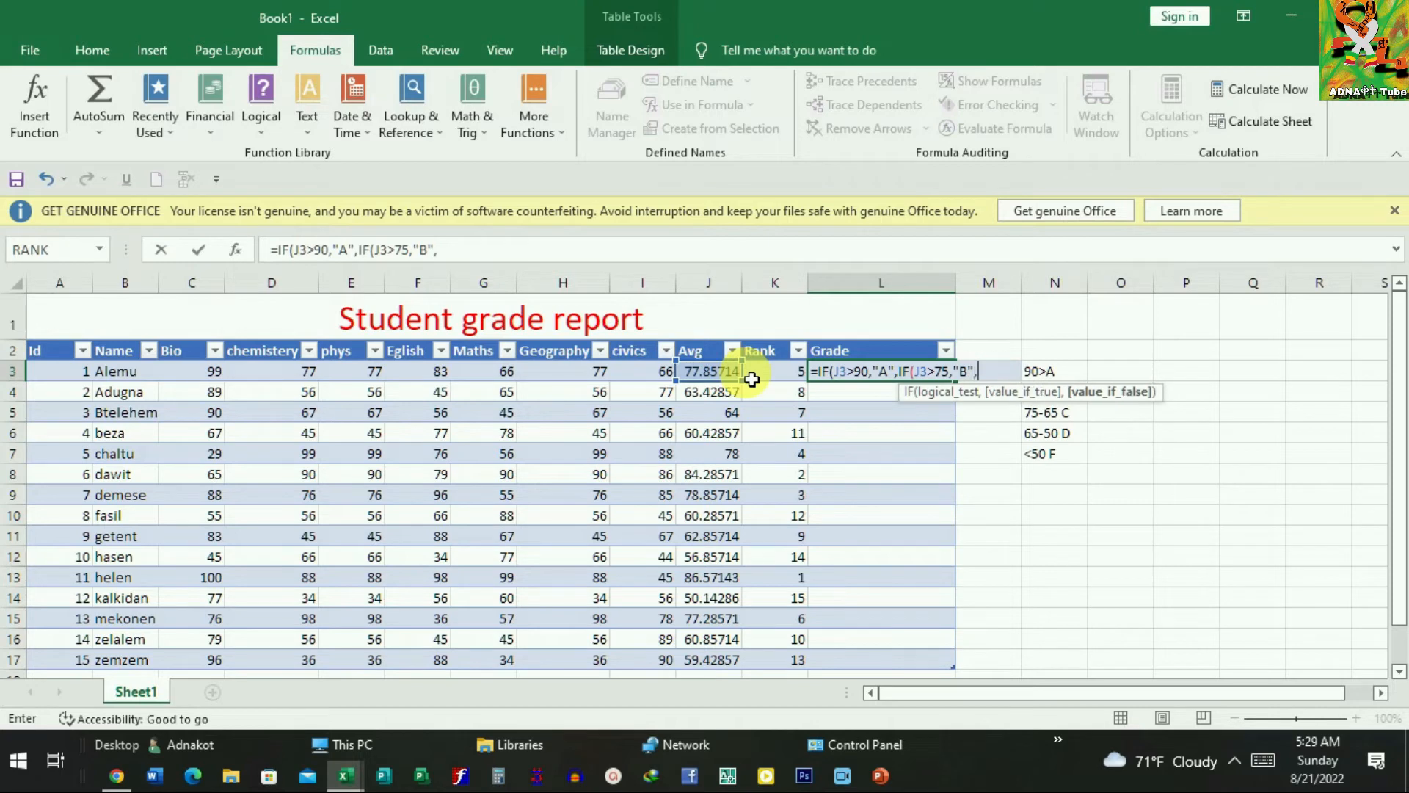
# Step: Nest a third IF in the L3 formula that returns "c" when J3>65, ready for its value-if-false argument
pyautogui.write('if')
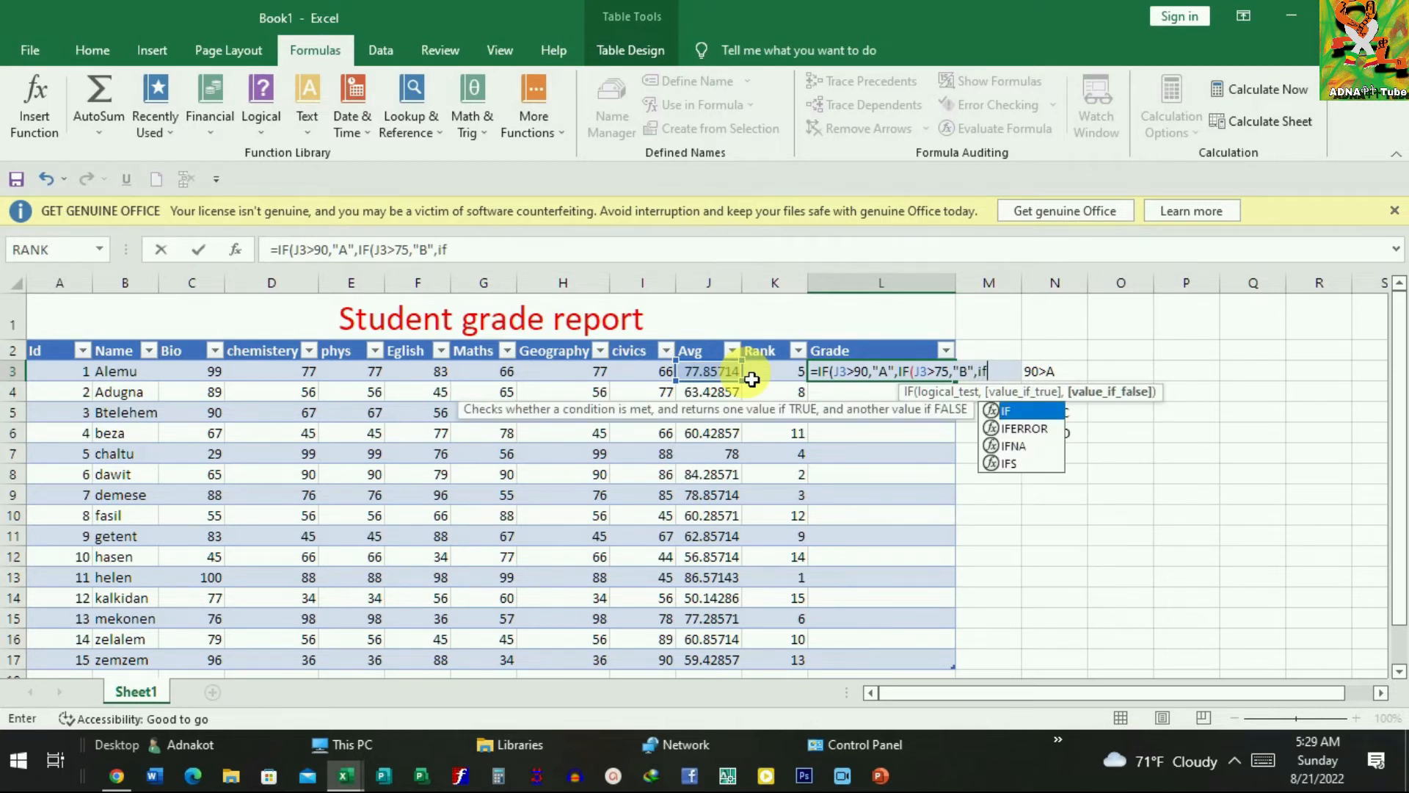
pyautogui.write('(')
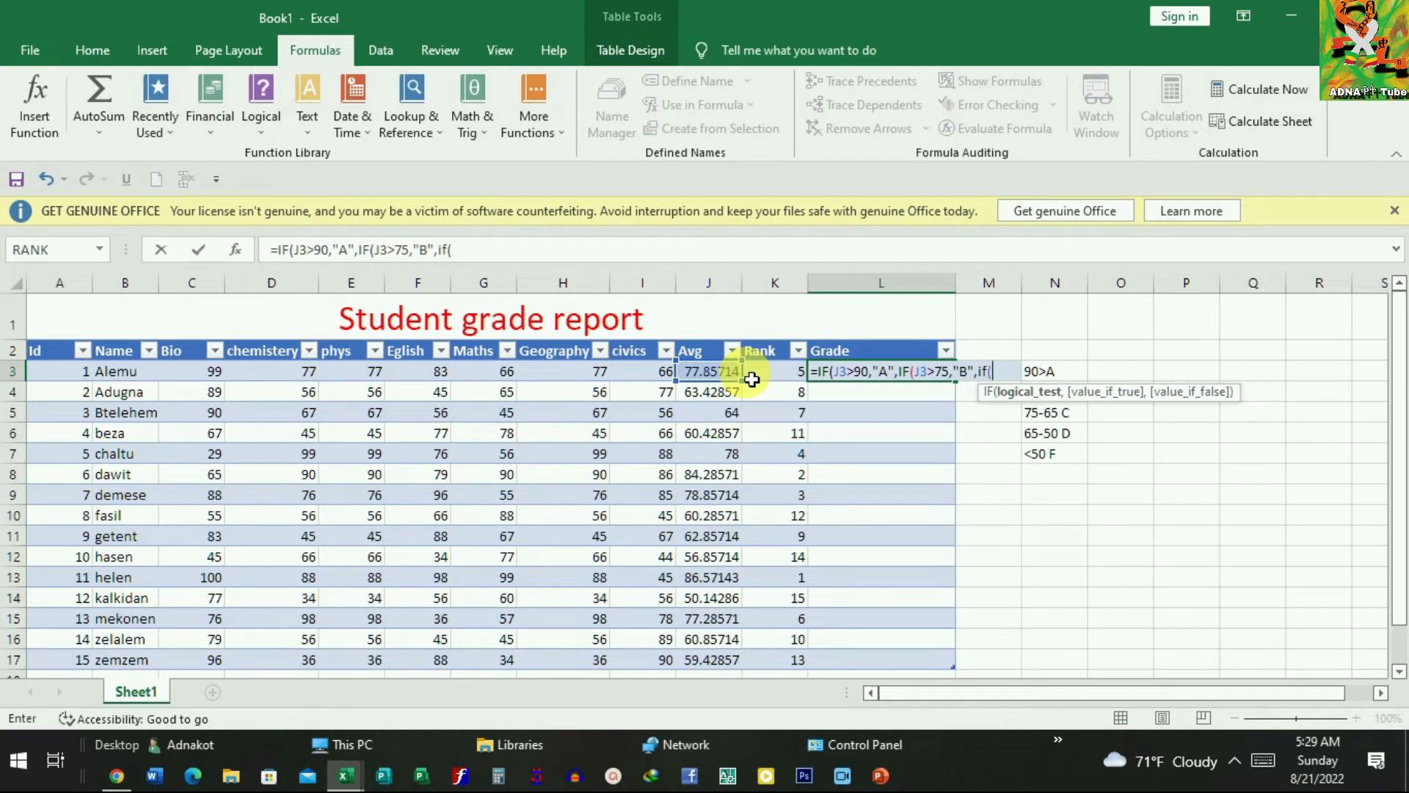
pyautogui.write('j3')
pyautogui.write('.')
pyautogui.scroll(-1, 1085, 385)
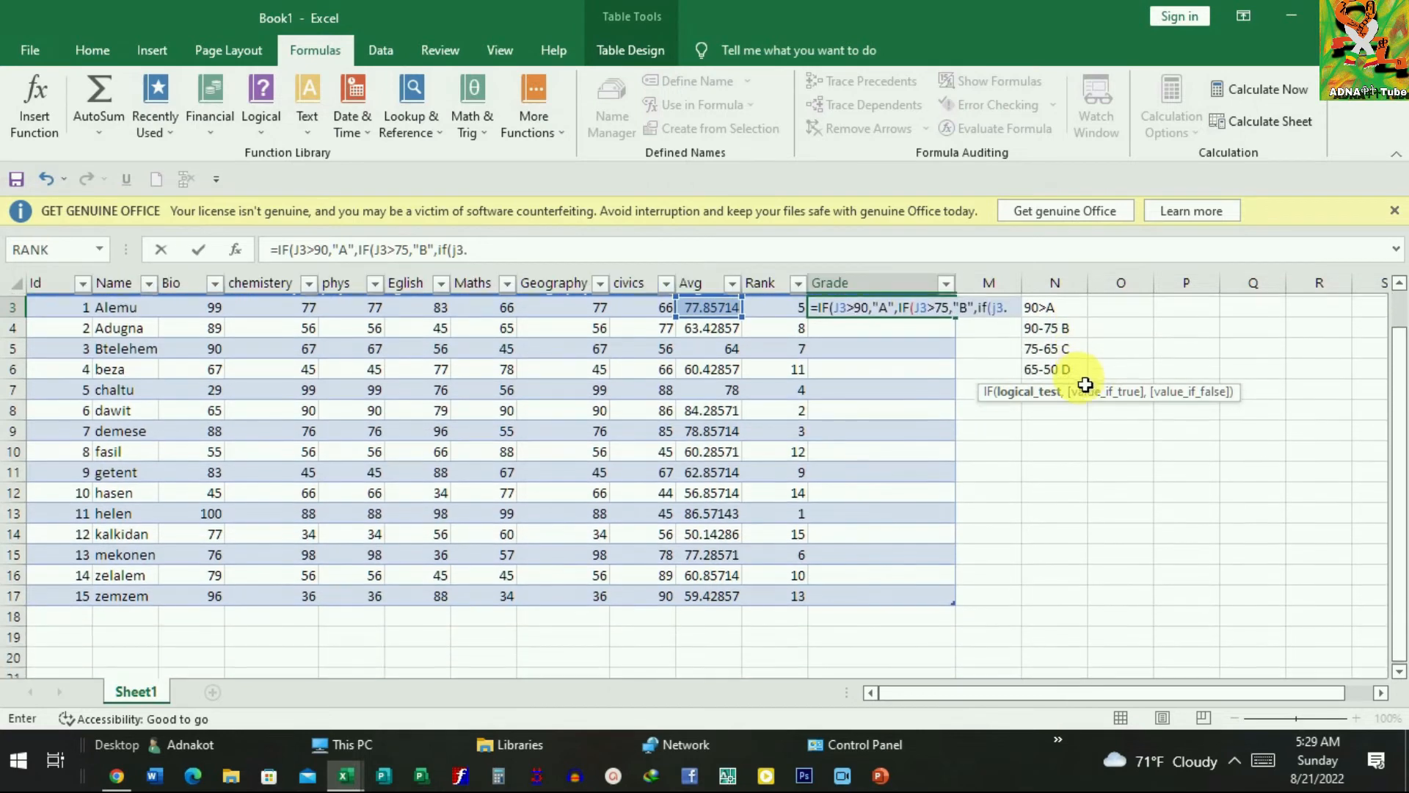
pyautogui.scroll(1, 1062, 371)
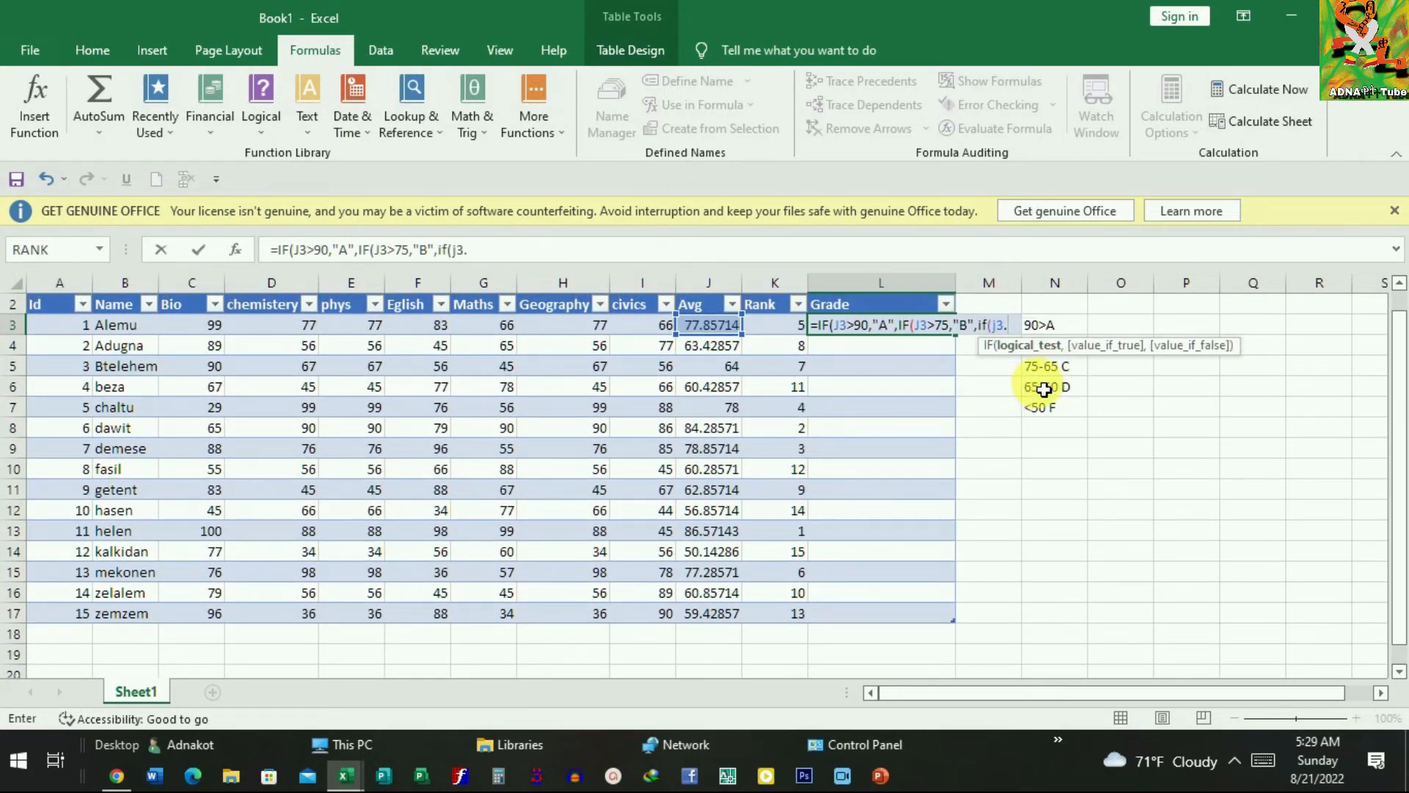
pyautogui.press('BackSpace')
pyautogui.write('>65')
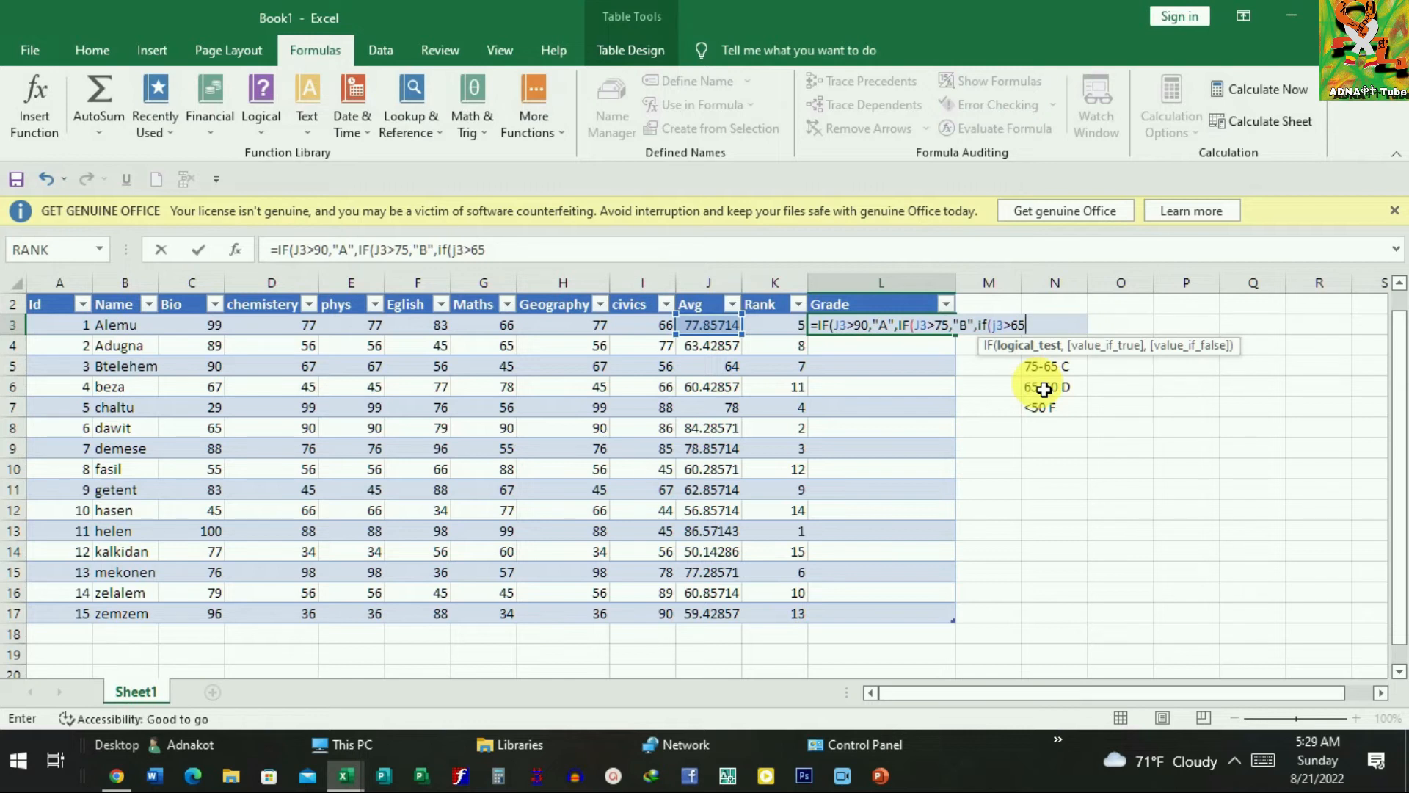
pyautogui.write(',')
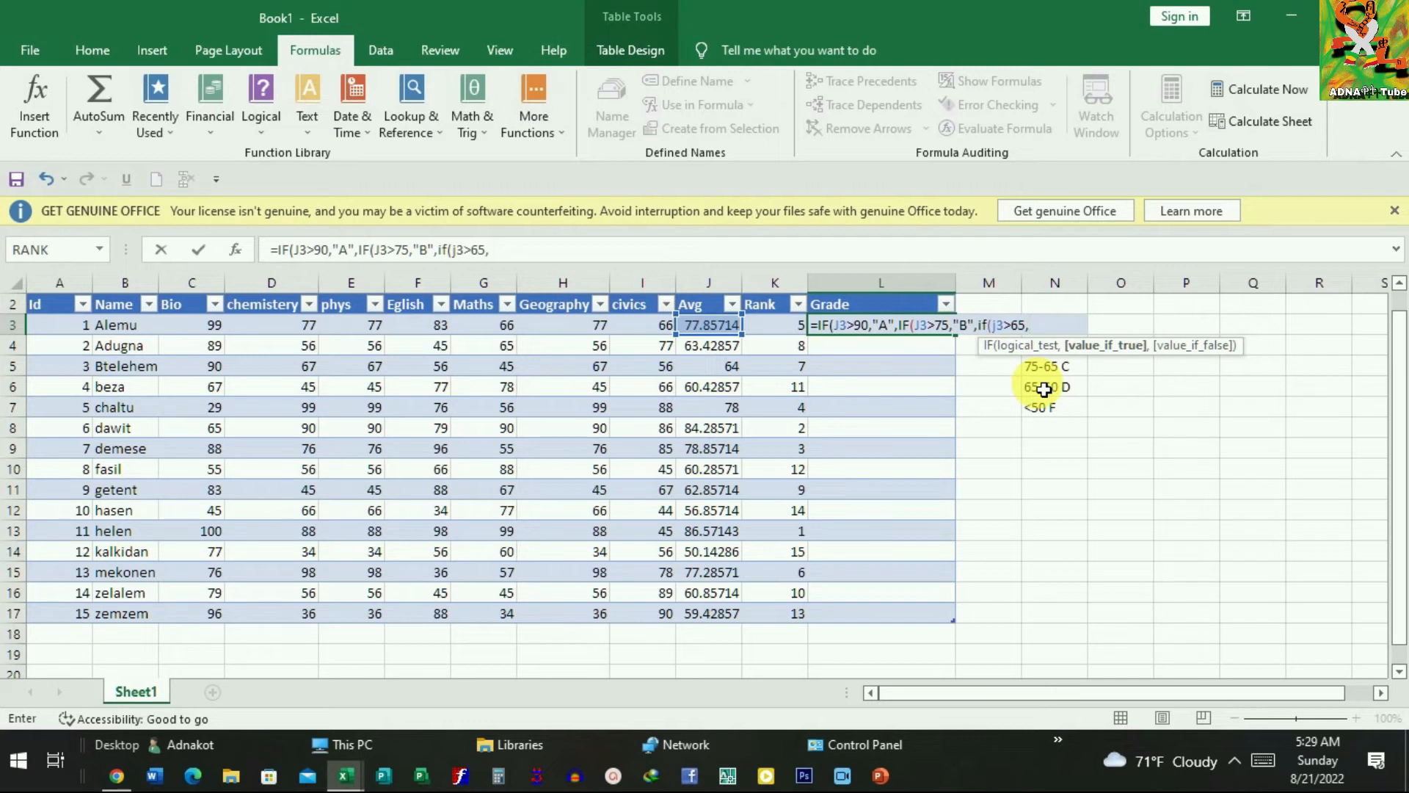
pyautogui.write('"')
pyautogui.write('c')
pyautogui.write('"')
pyautogui.write(',')
# Step: Nest a fourth IF in the L3 formula that returns "D" when J3>50, ready for its value-if-false argument
pyautogui.write('if')
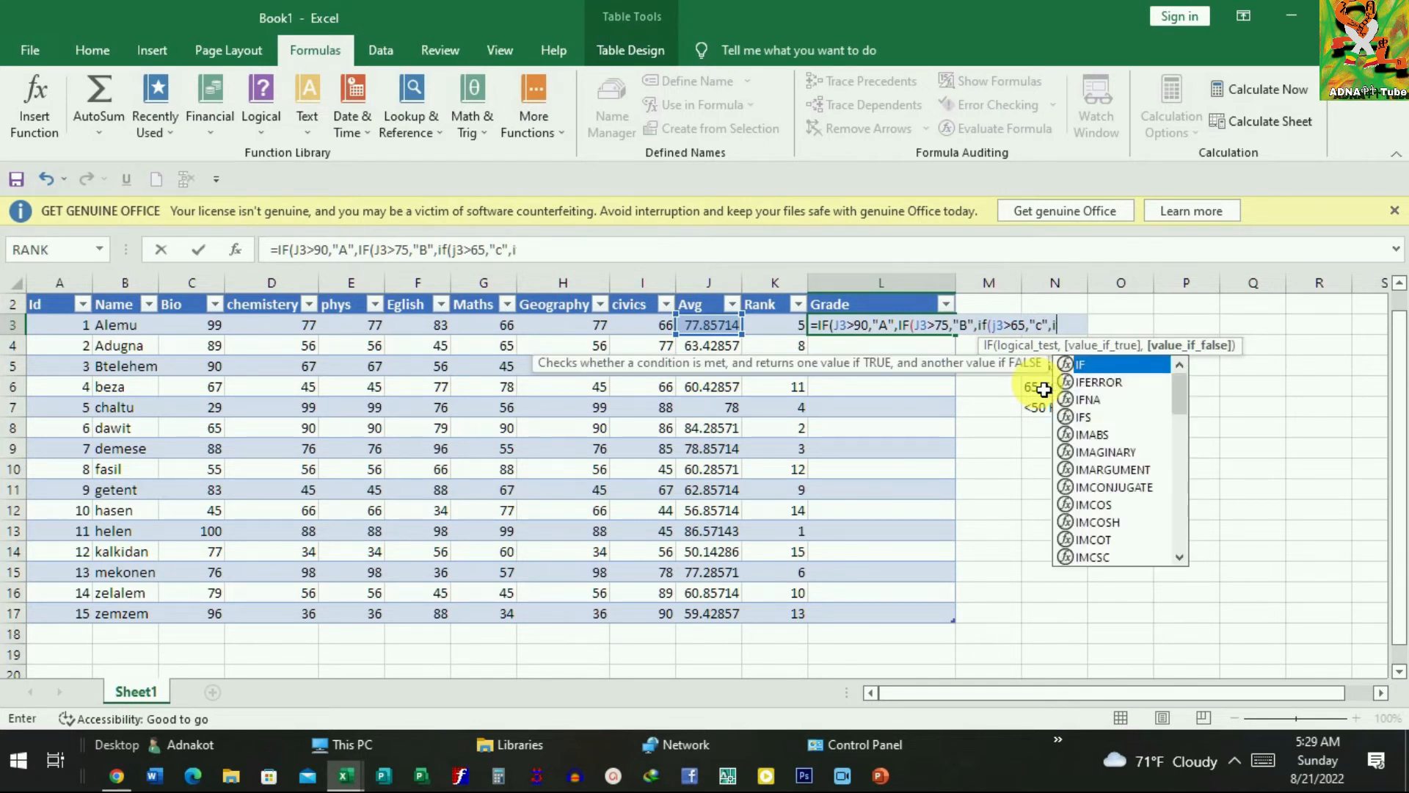
pyautogui.write('(')
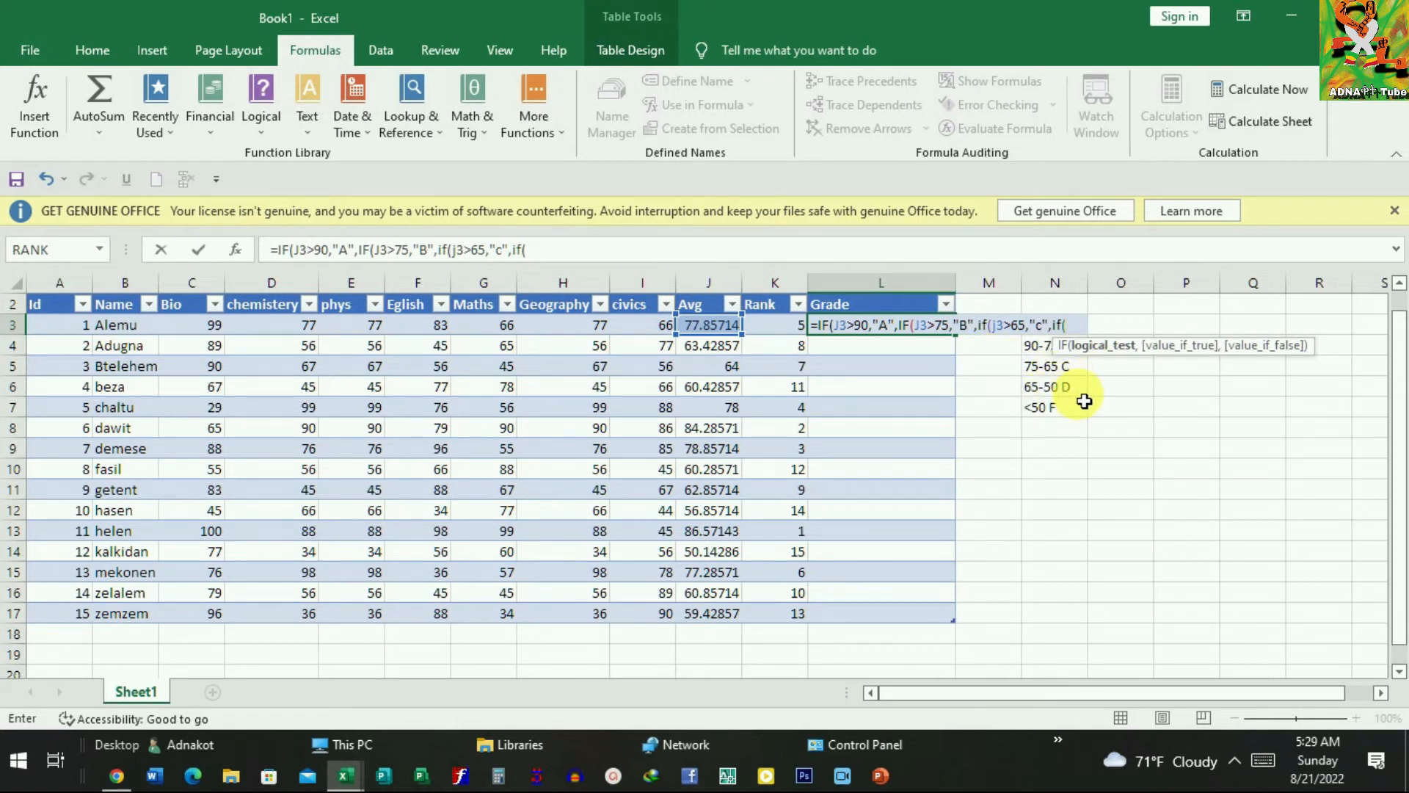
pyautogui.write('50>')
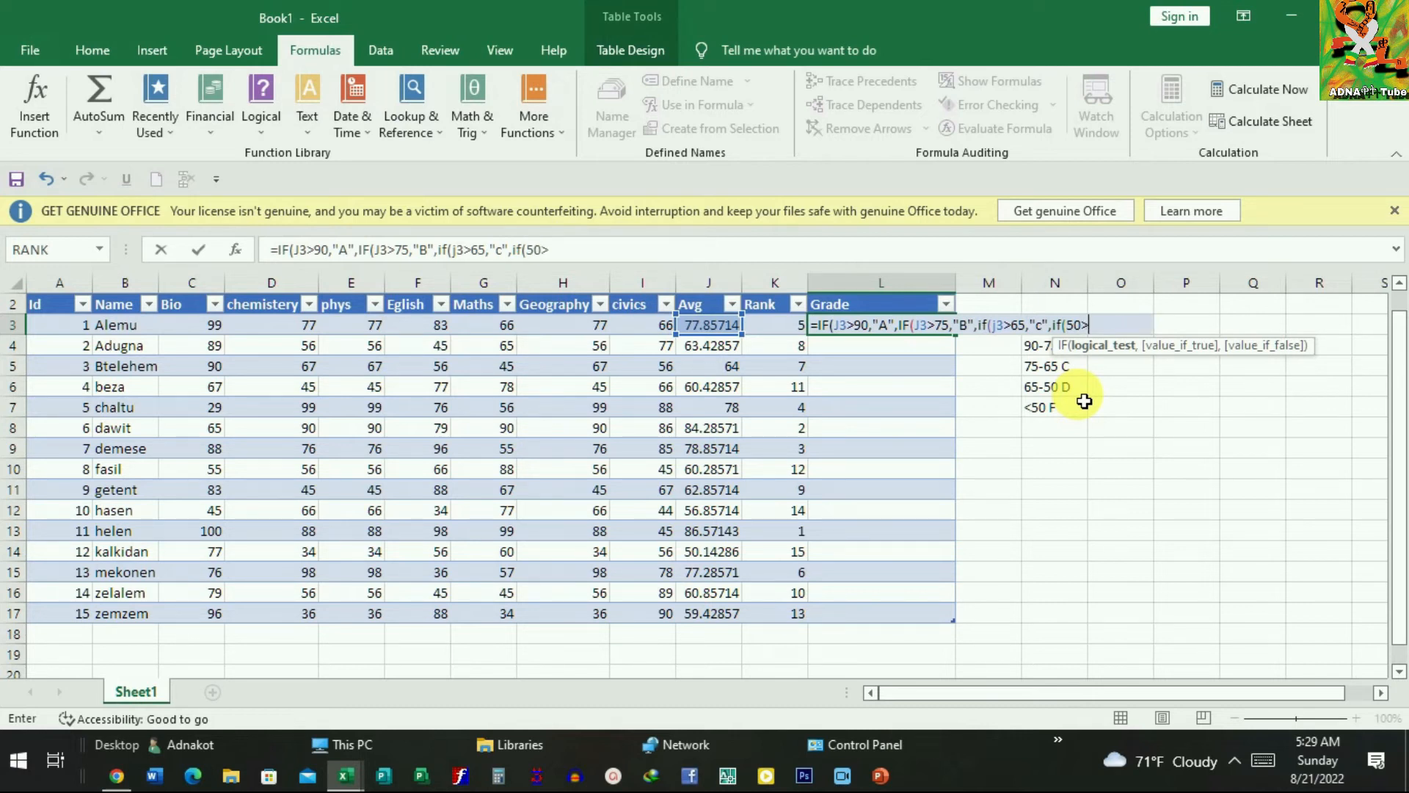
pyautogui.press('BackSpace')
pyautogui.press('BackSpace')
pyautogui.press('BackSpace')
pyautogui.write('j3>')
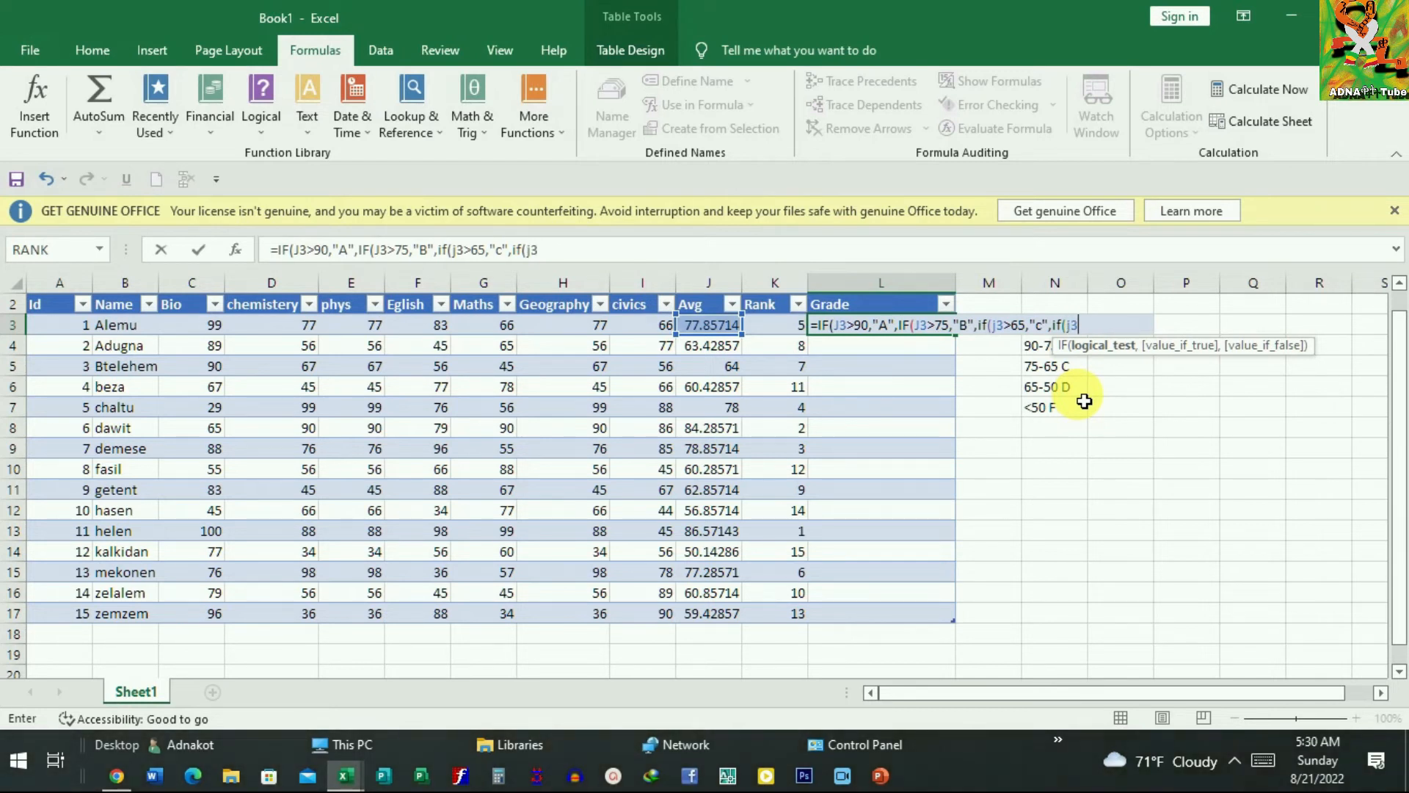
pyautogui.write('50,"')
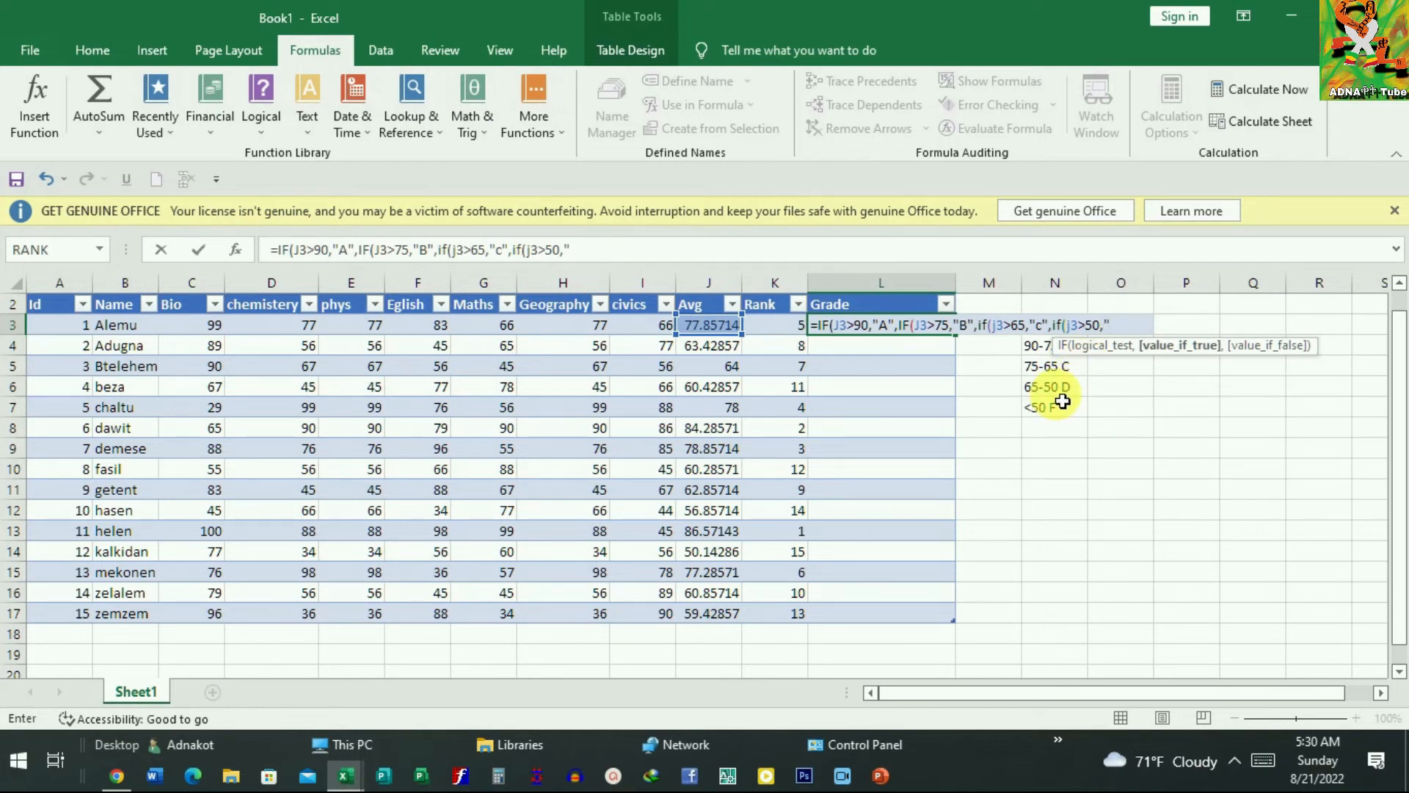
pyautogui.press('capslock')
pyautogui.write('D')
pyautogui.press('capslock')
pyautogui.write('",')
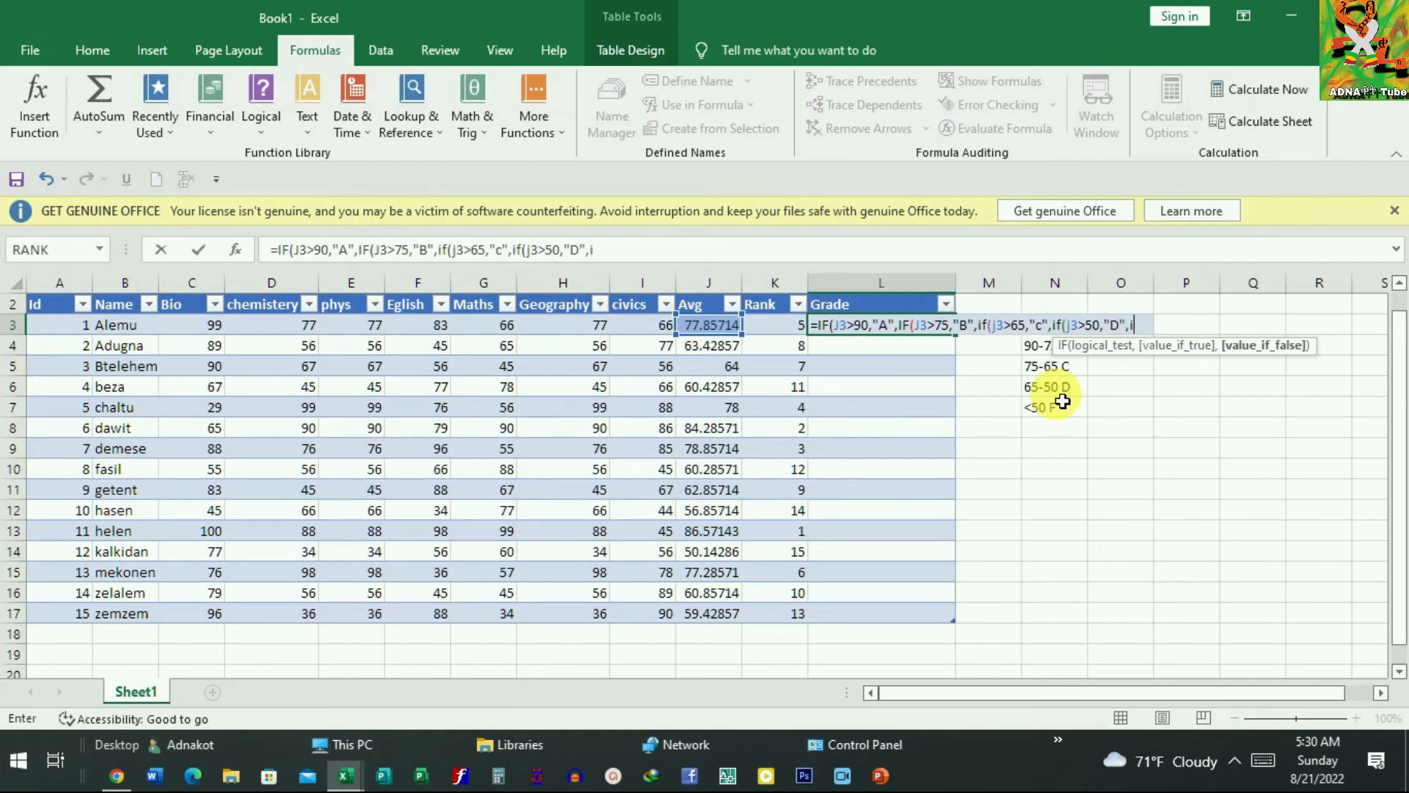
# Step: Nest a fifth IF returning "F" when J3<=50, then close and commit the L3 formula, accepting Excel's proposed correction
pyautogui.write('if')
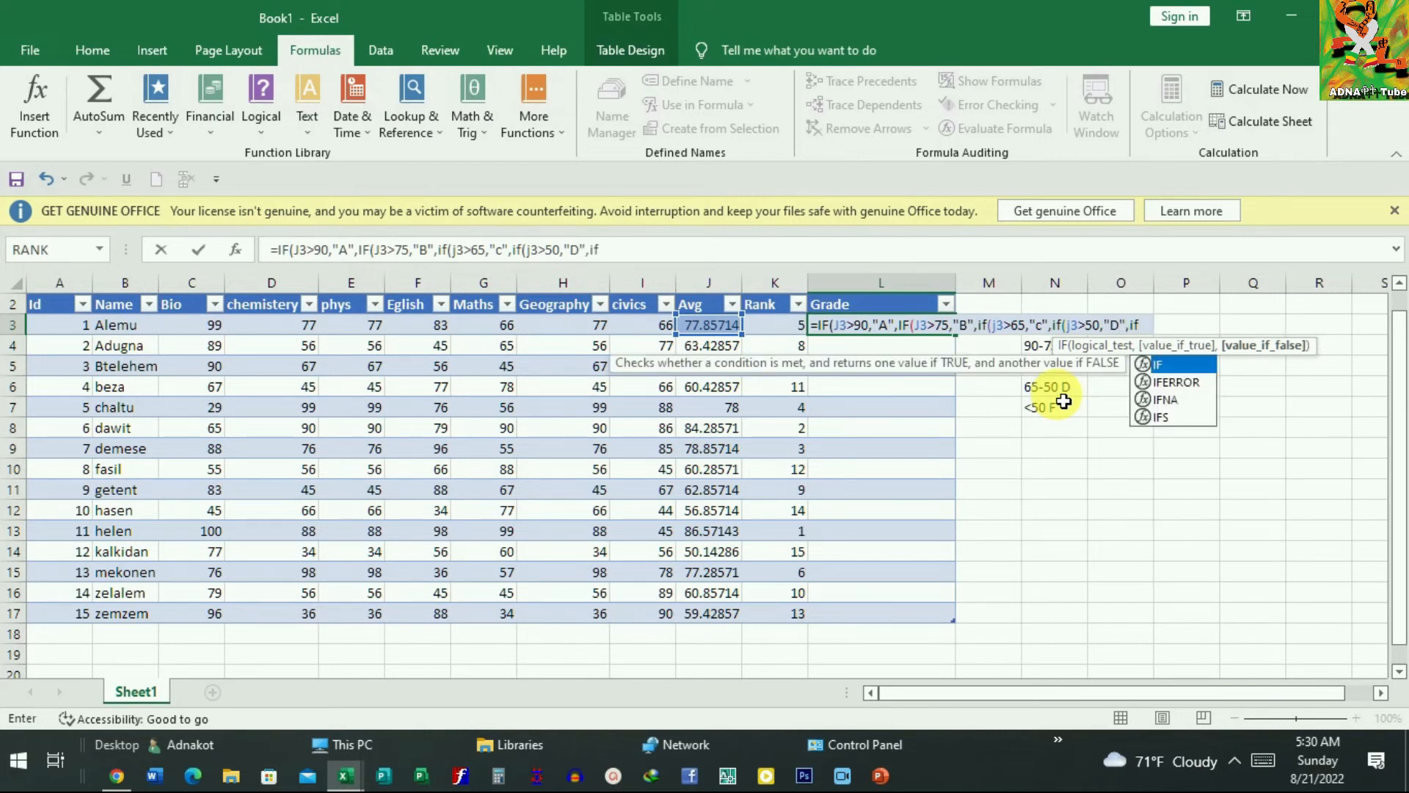
pyautogui.write('(j')
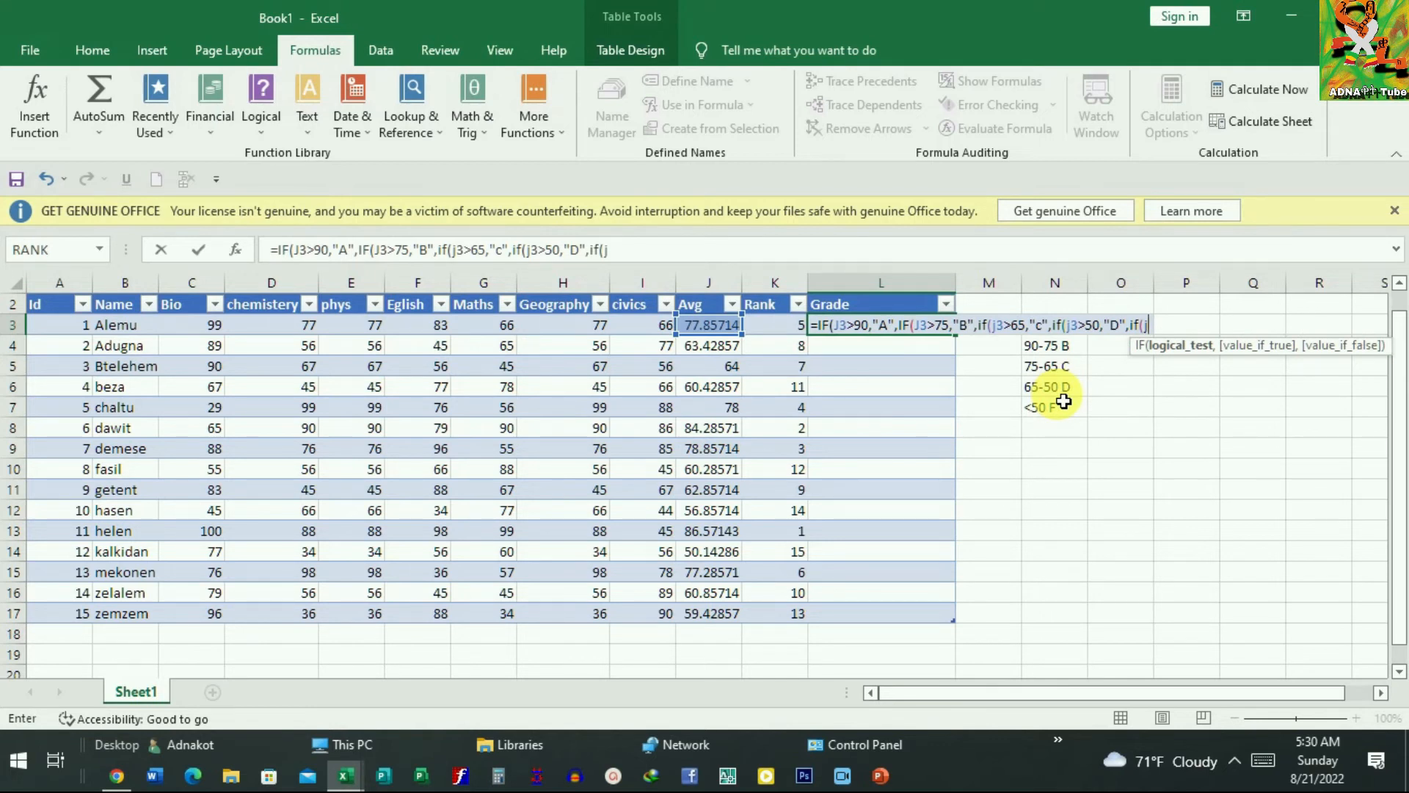
pyautogui.write('3<=')
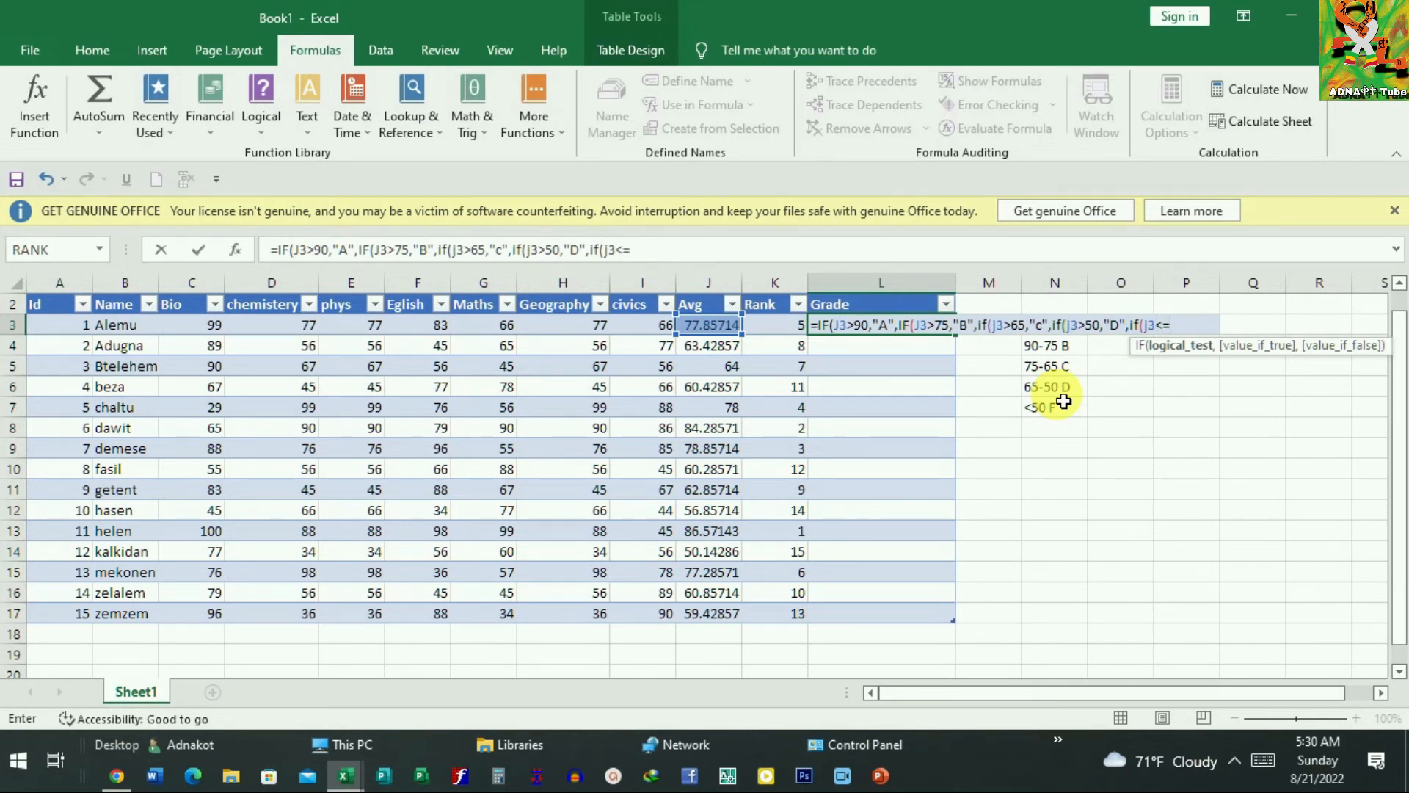
pyautogui.write('50')
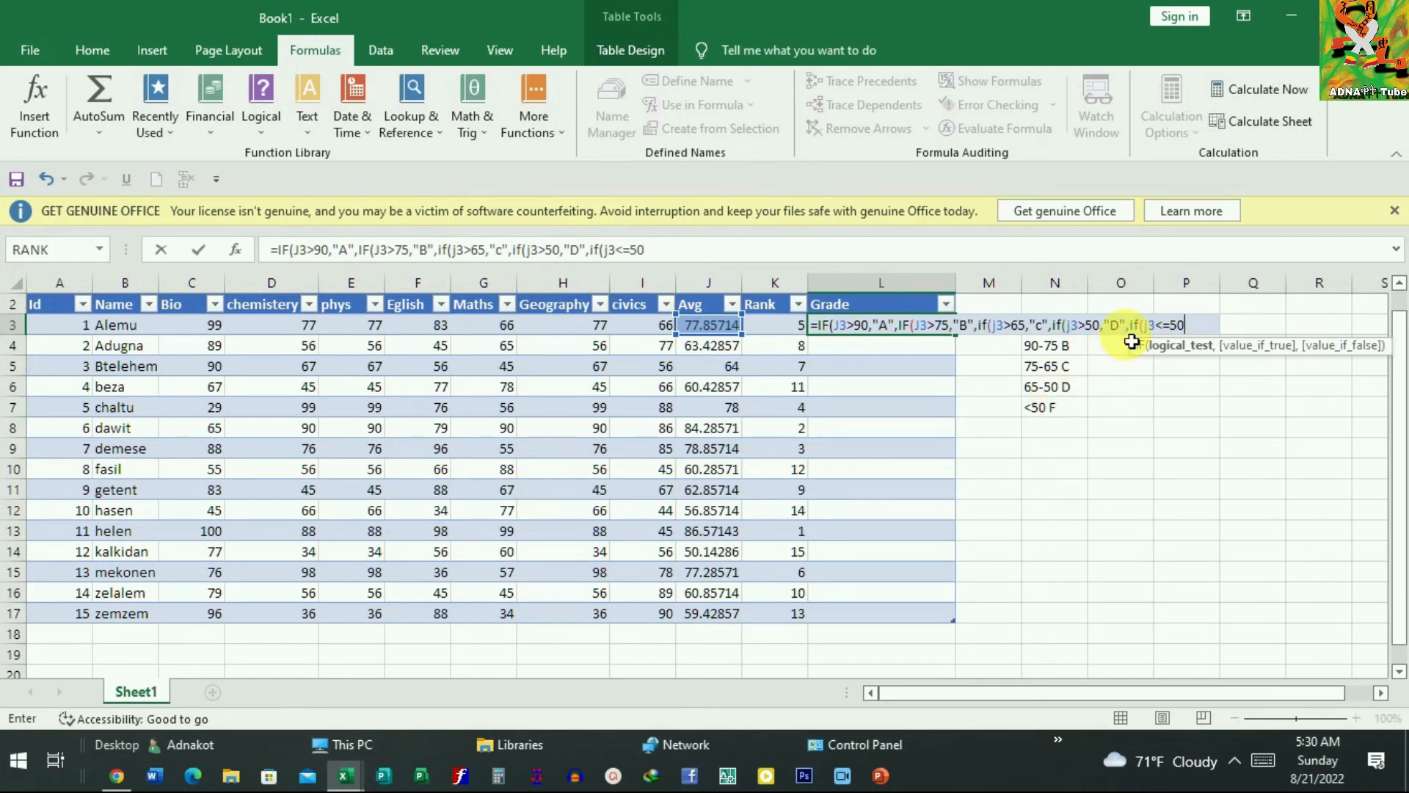
pyautogui.write(',"')
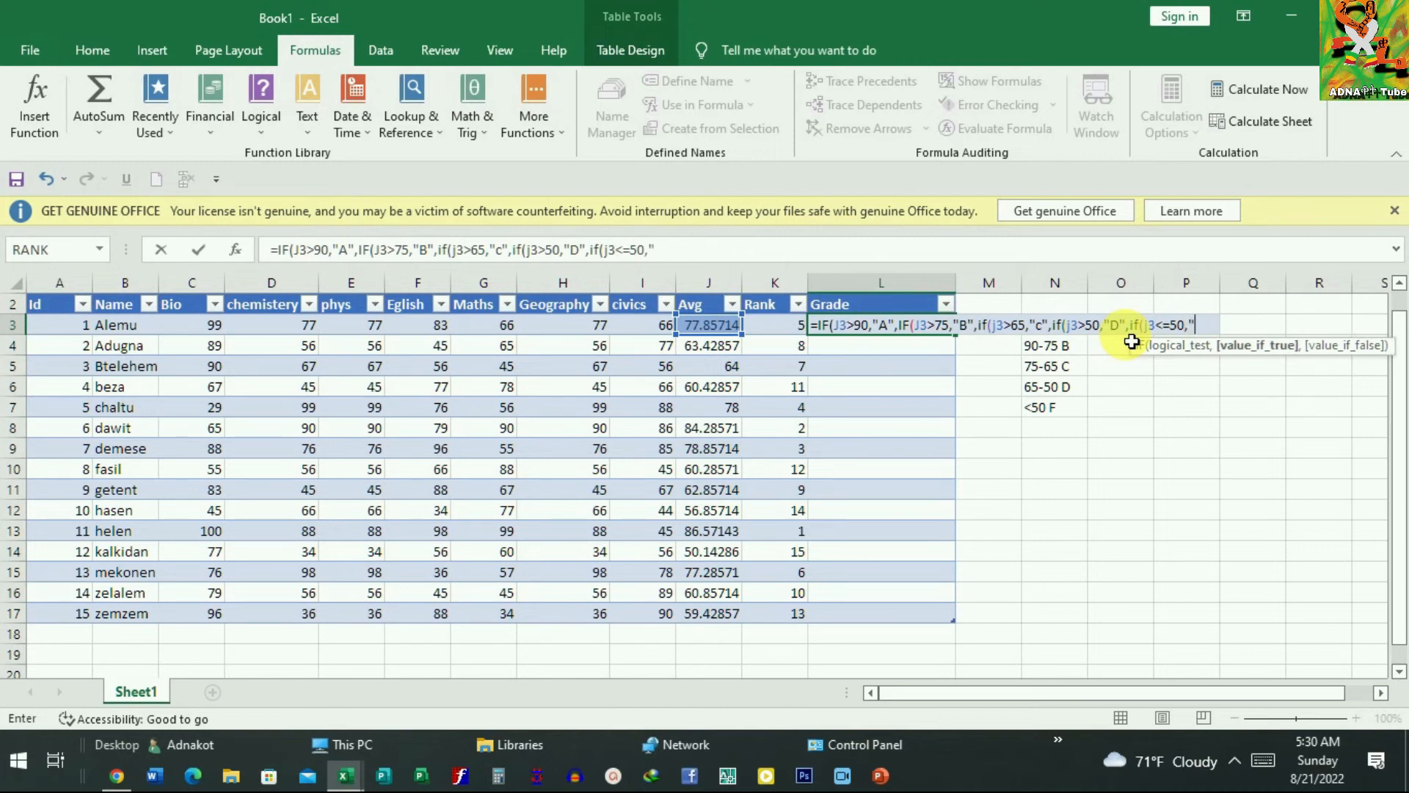
pyautogui.press('capslock')
pyautogui.write('F')
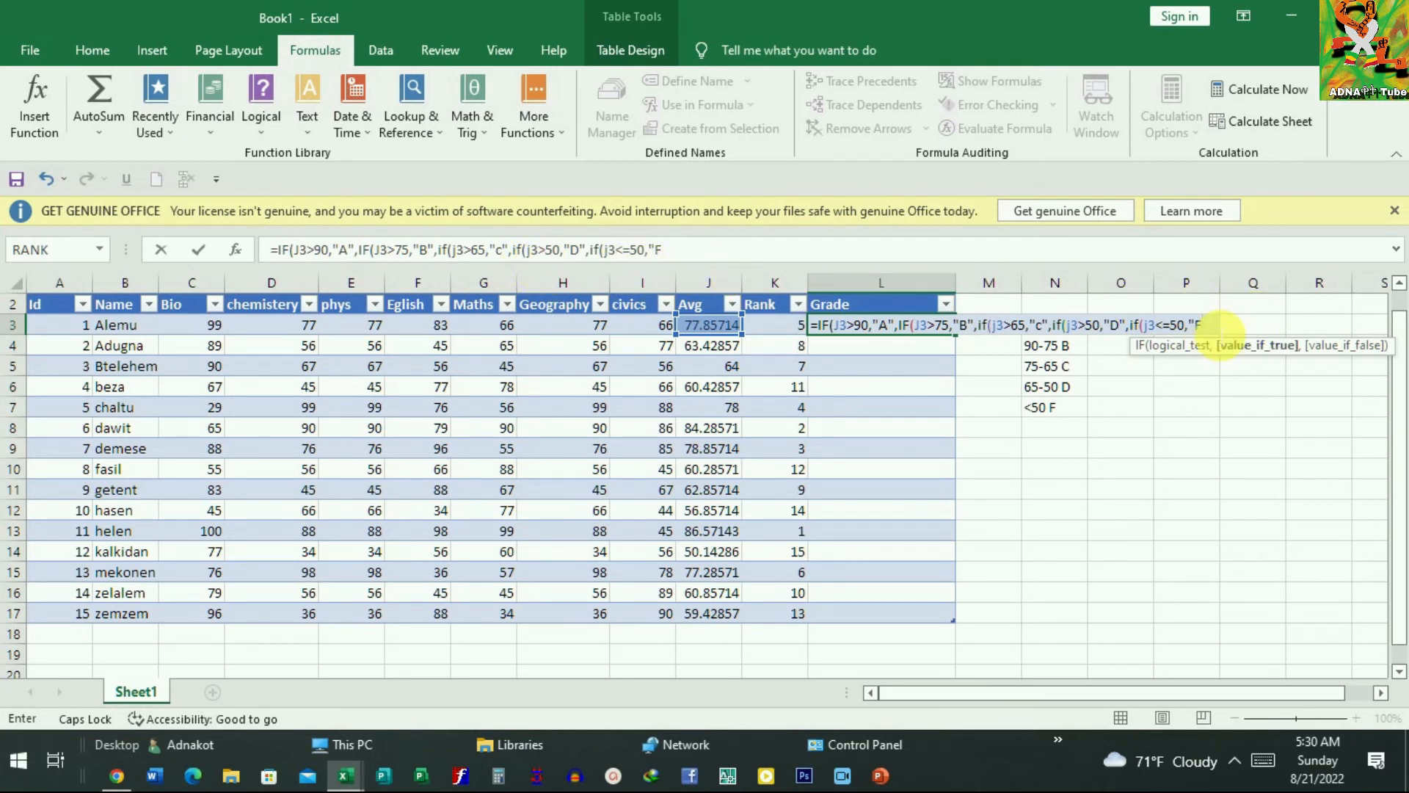
pyautogui.write('")))))')
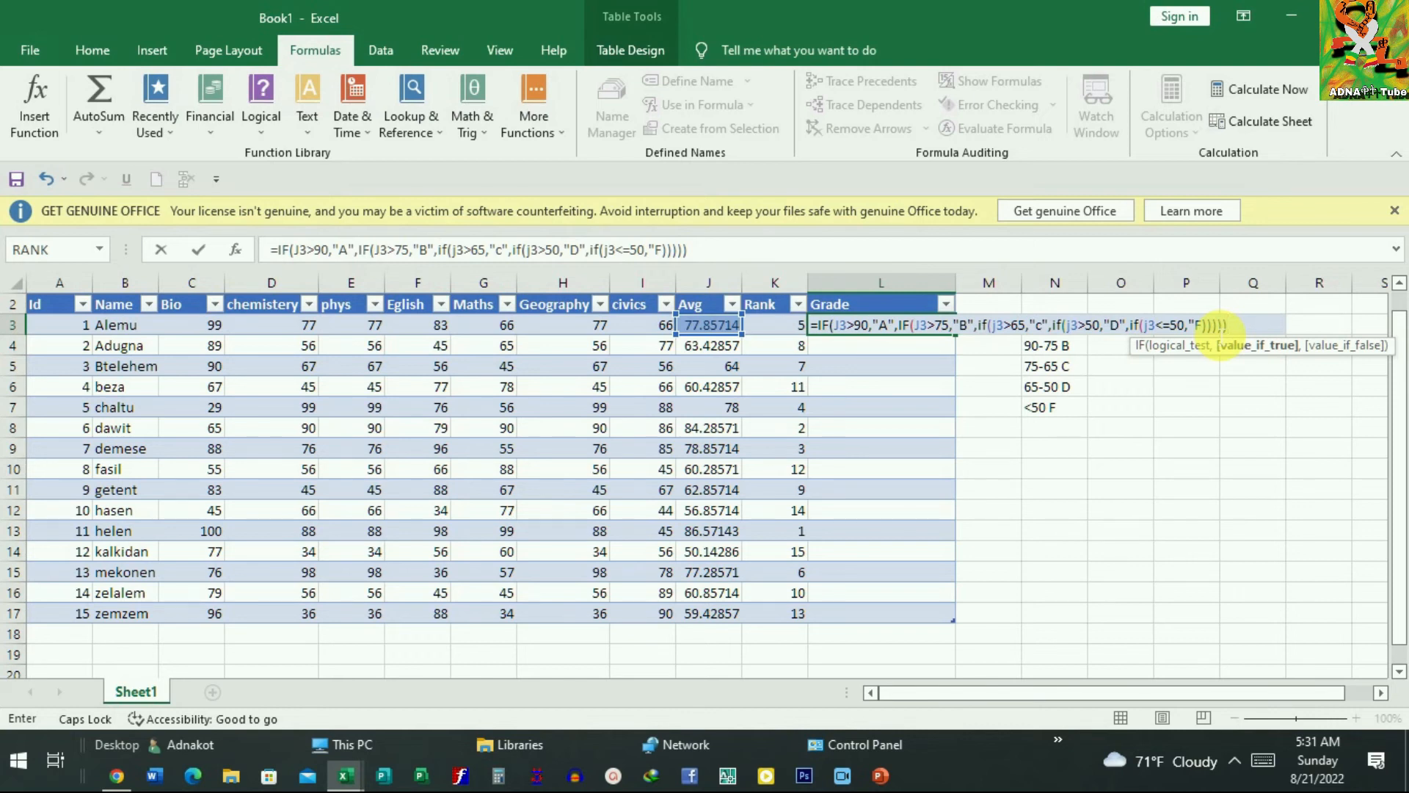
pyautogui.press('Return')
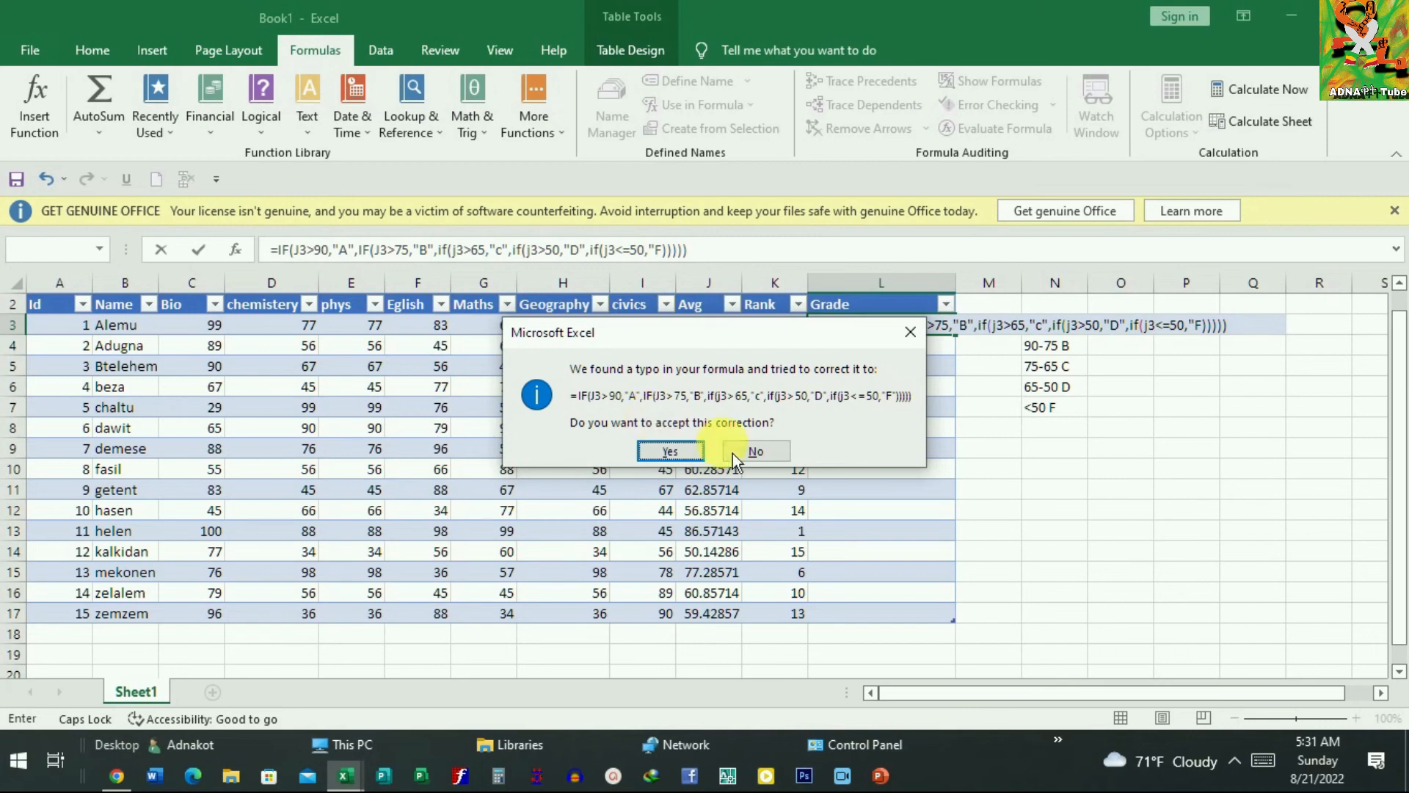
pyautogui.click(694, 451)
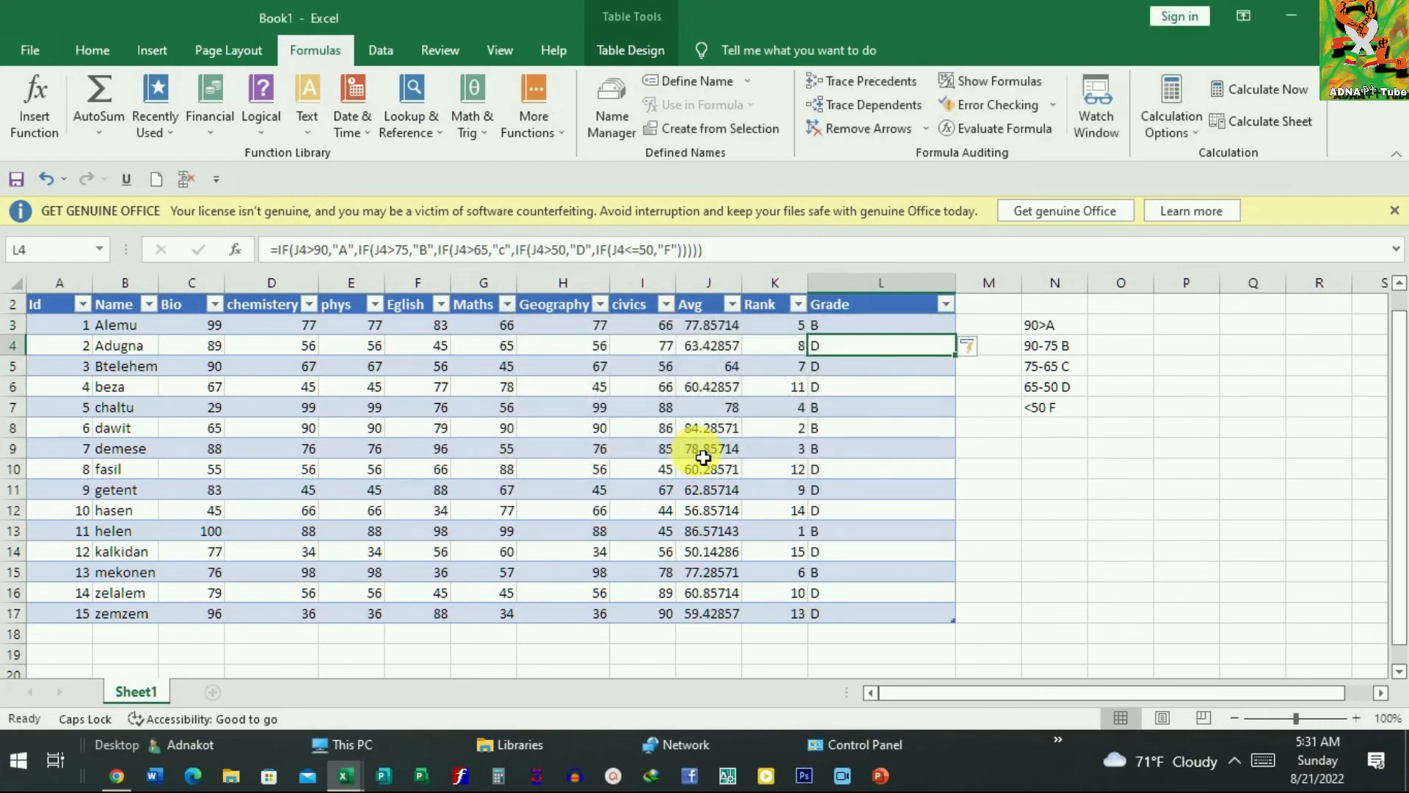
# Step: Change the Eglish score of the student with Id 2 to 89 in cell F4
pyautogui.scroll(-1, 888, 437)
pyautogui.scroll(2, 888, 448)
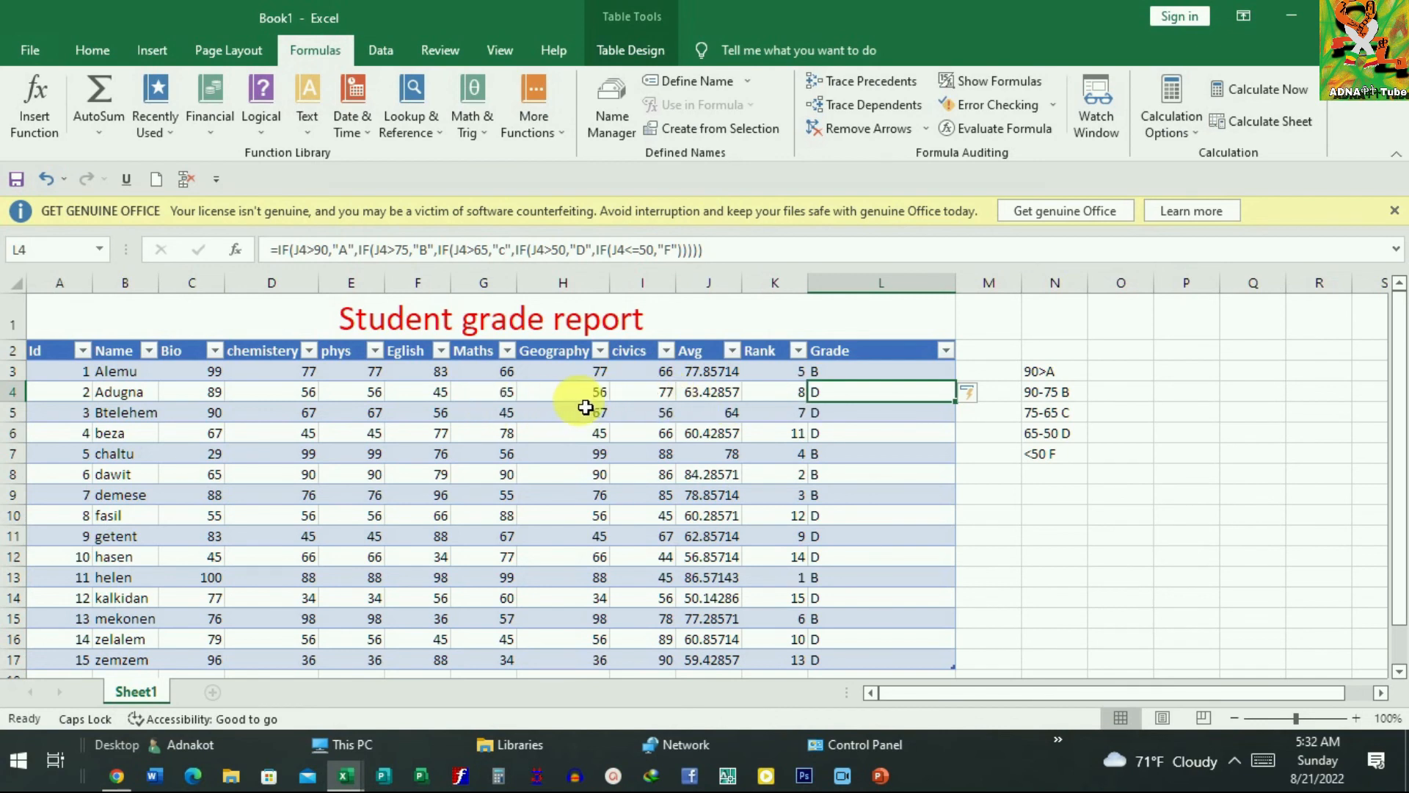
pyautogui.click(440, 394)
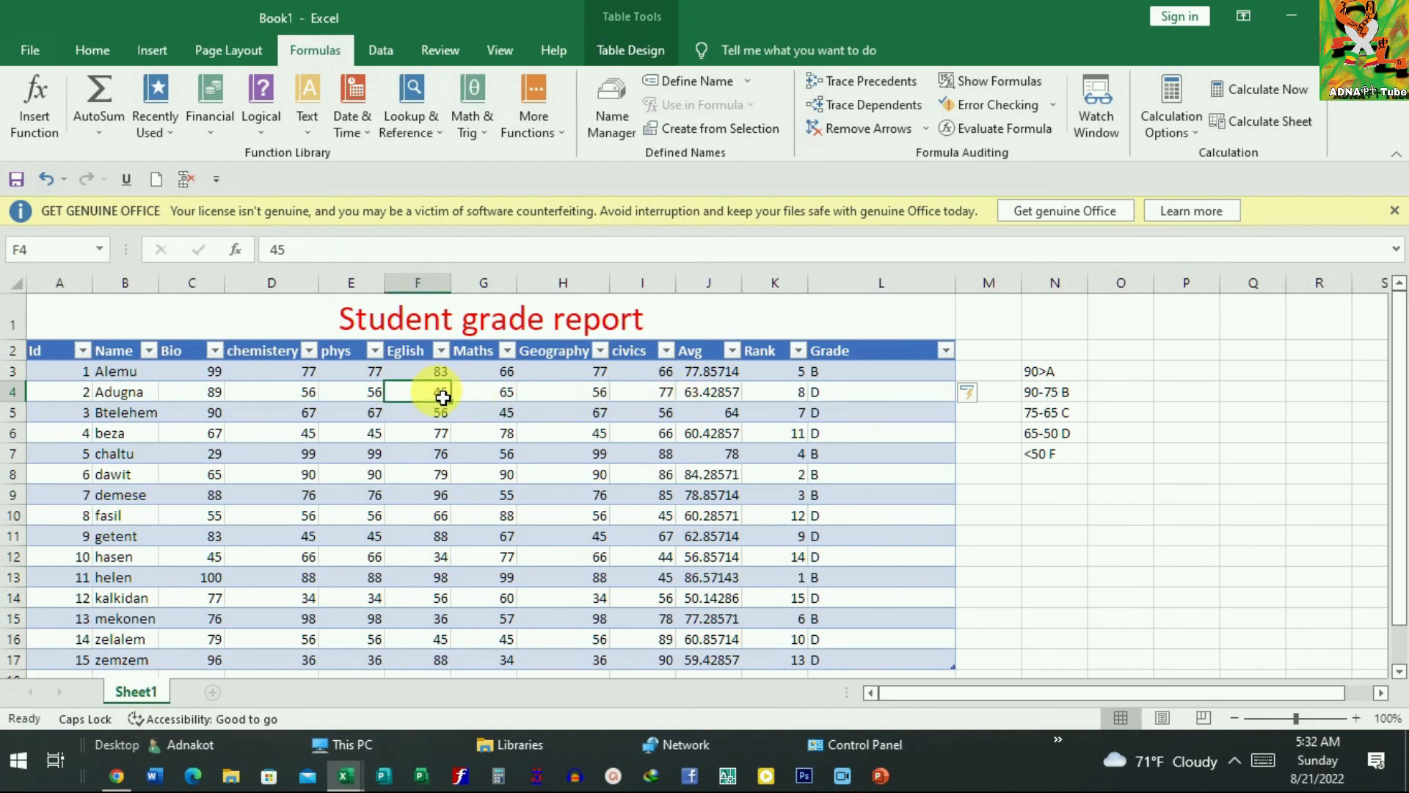
pyautogui.write('89')
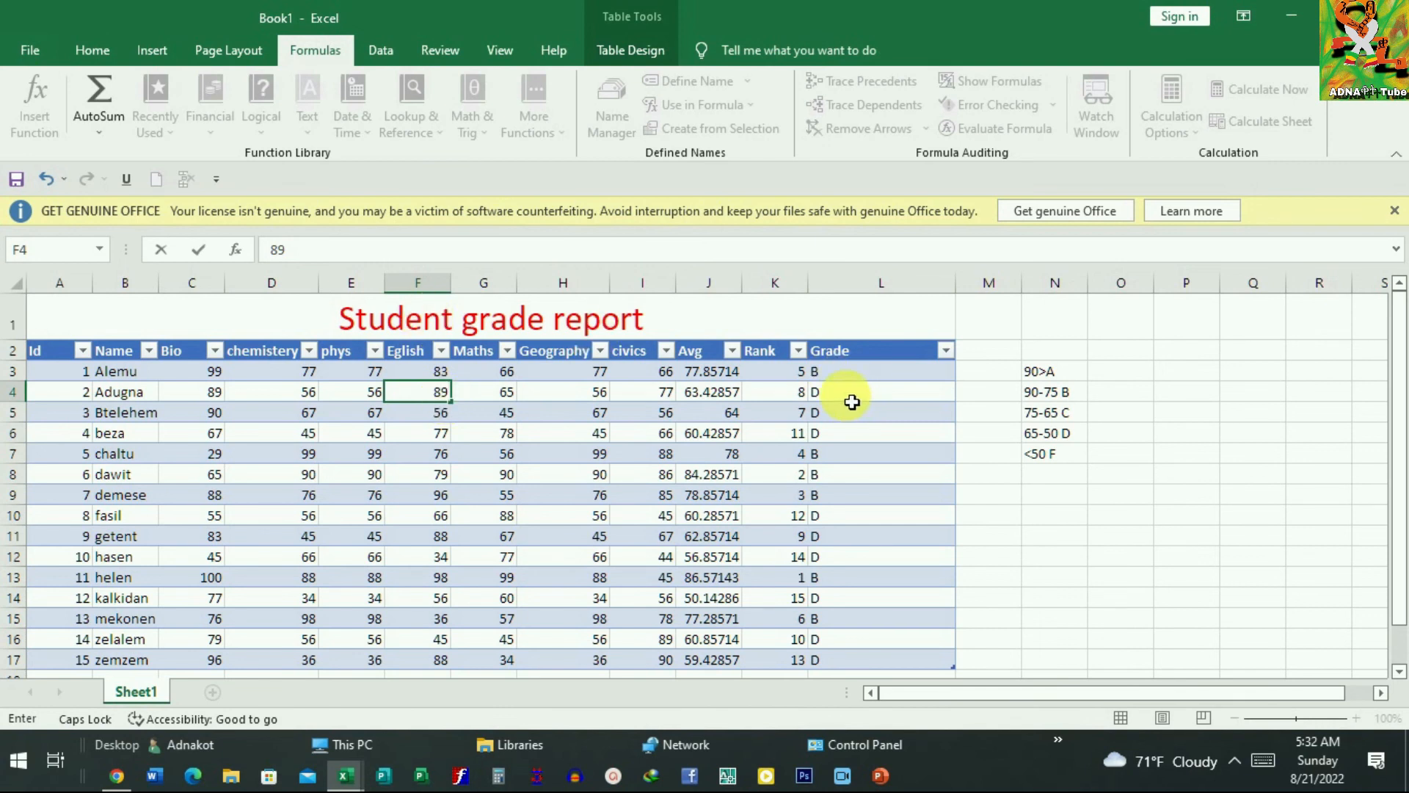
pyautogui.press('Return')
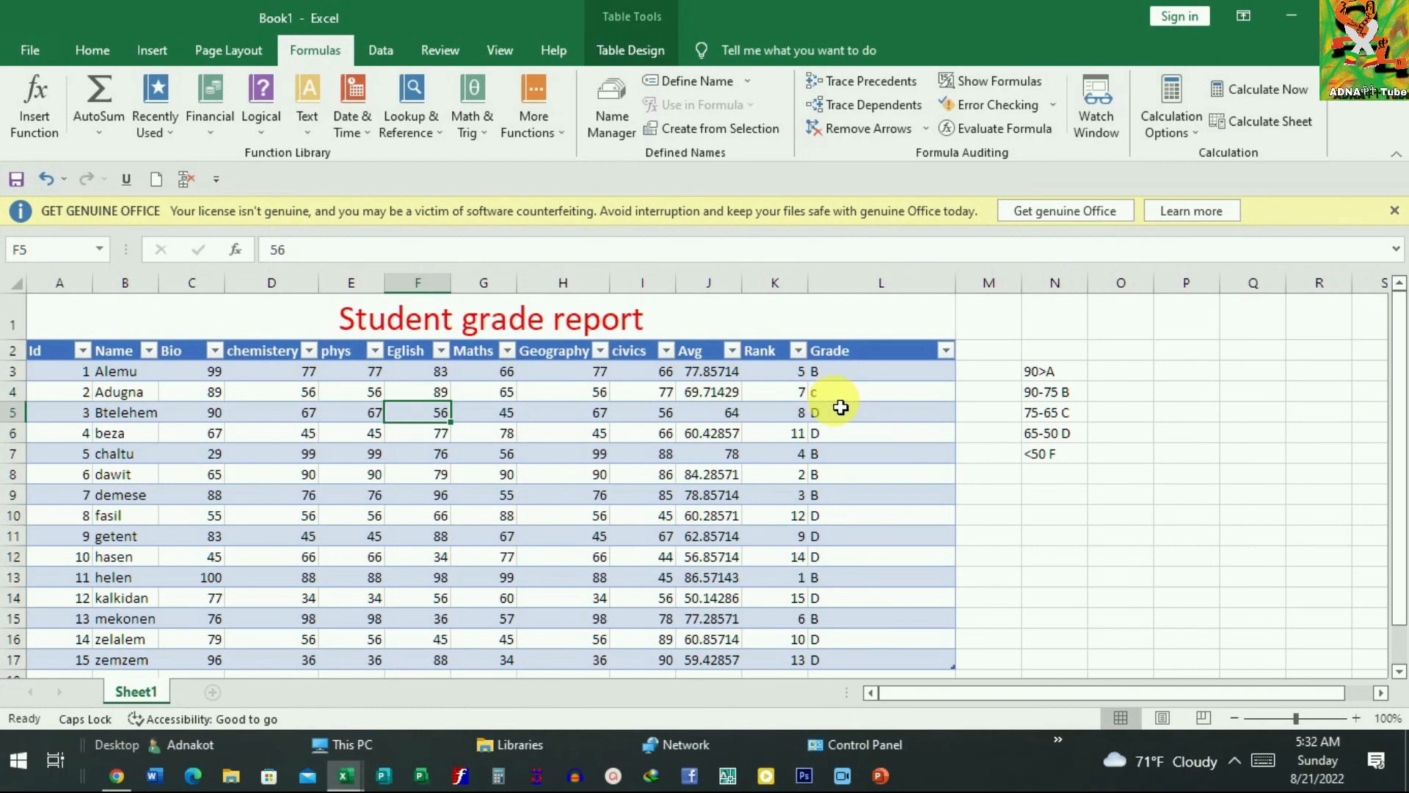
# Step: Change the Geography score of the student with Id 15 to 90 in cell H17
pyautogui.scroll(-1, 450, 569)
pyautogui.scroll(1, 450, 570)
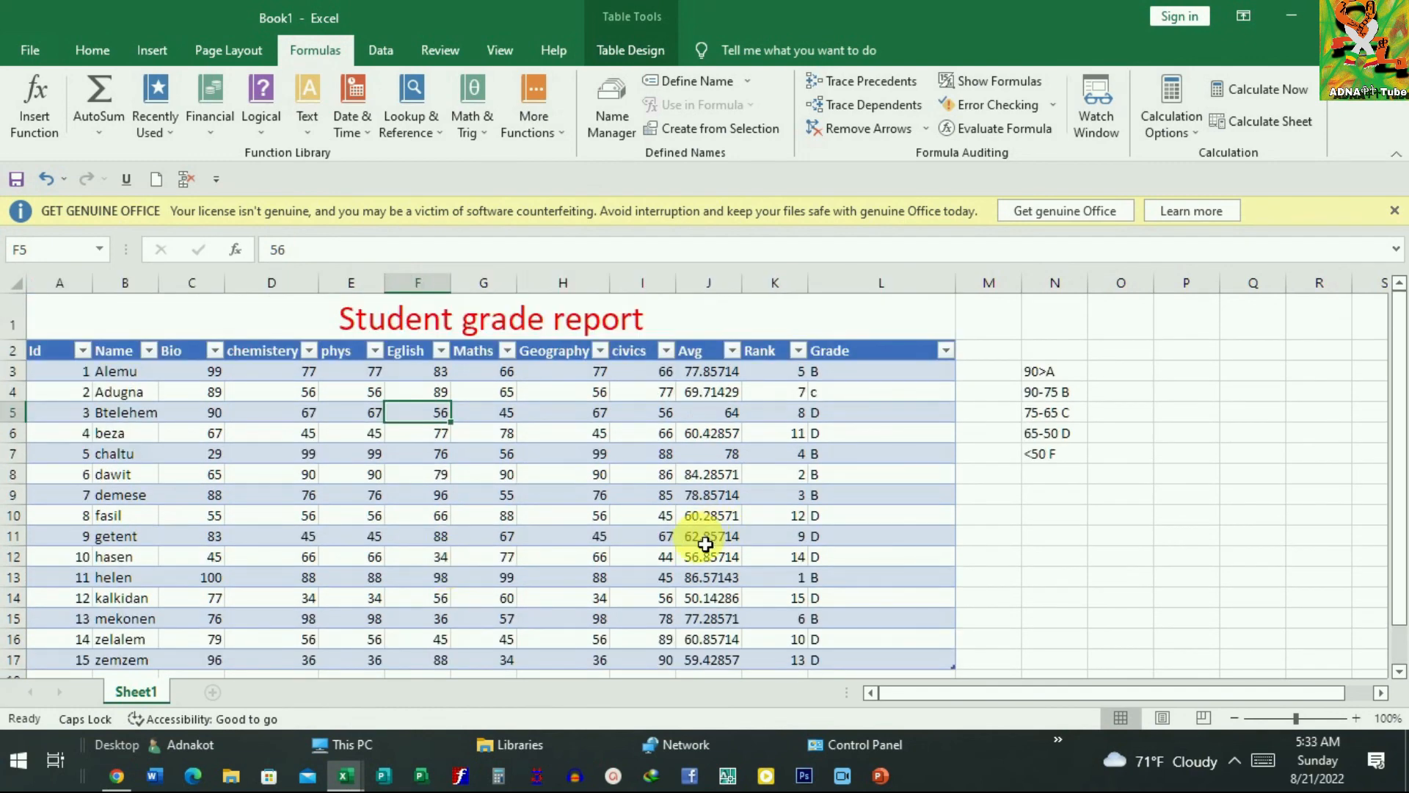
pyautogui.scroll(-1, 705, 544)
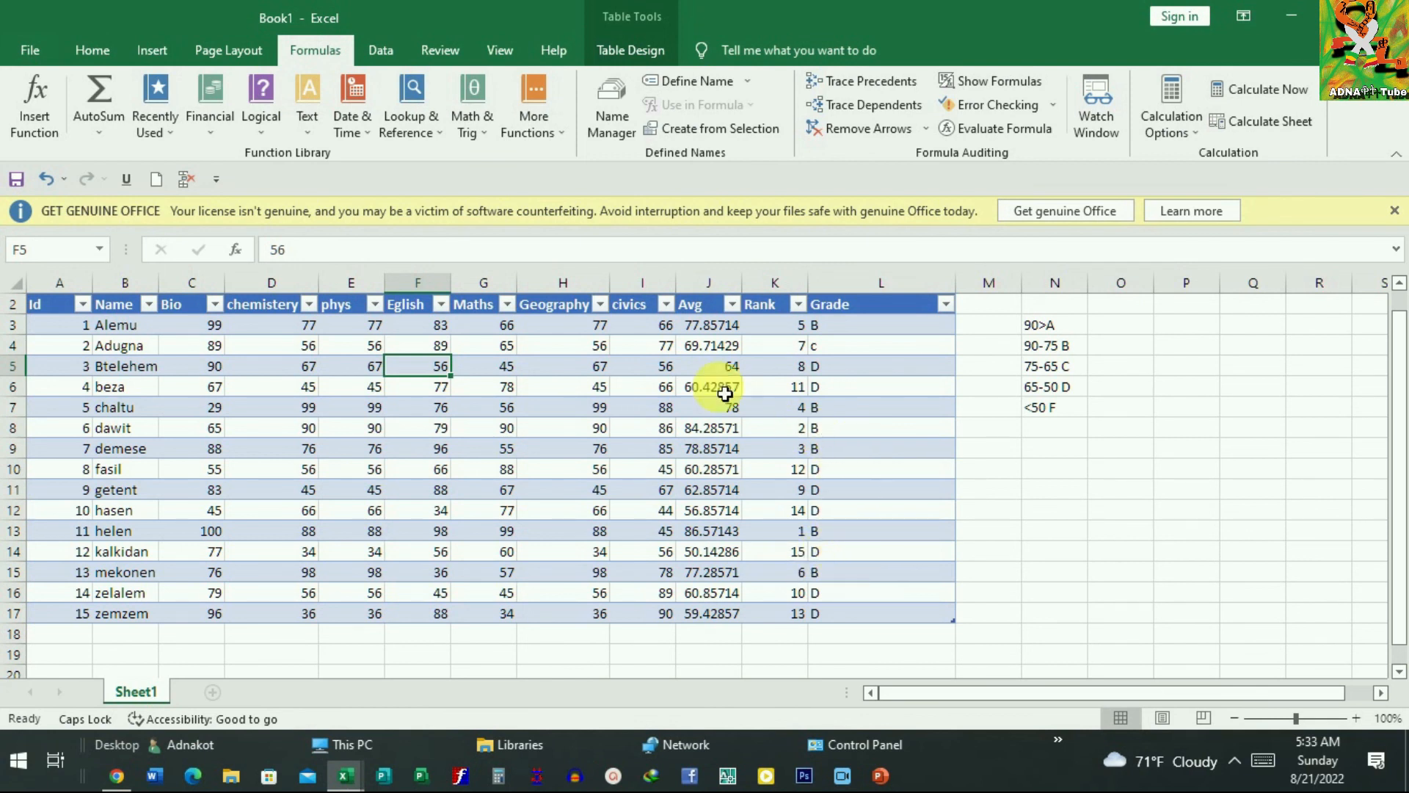
pyautogui.scroll(1, 510, 386)
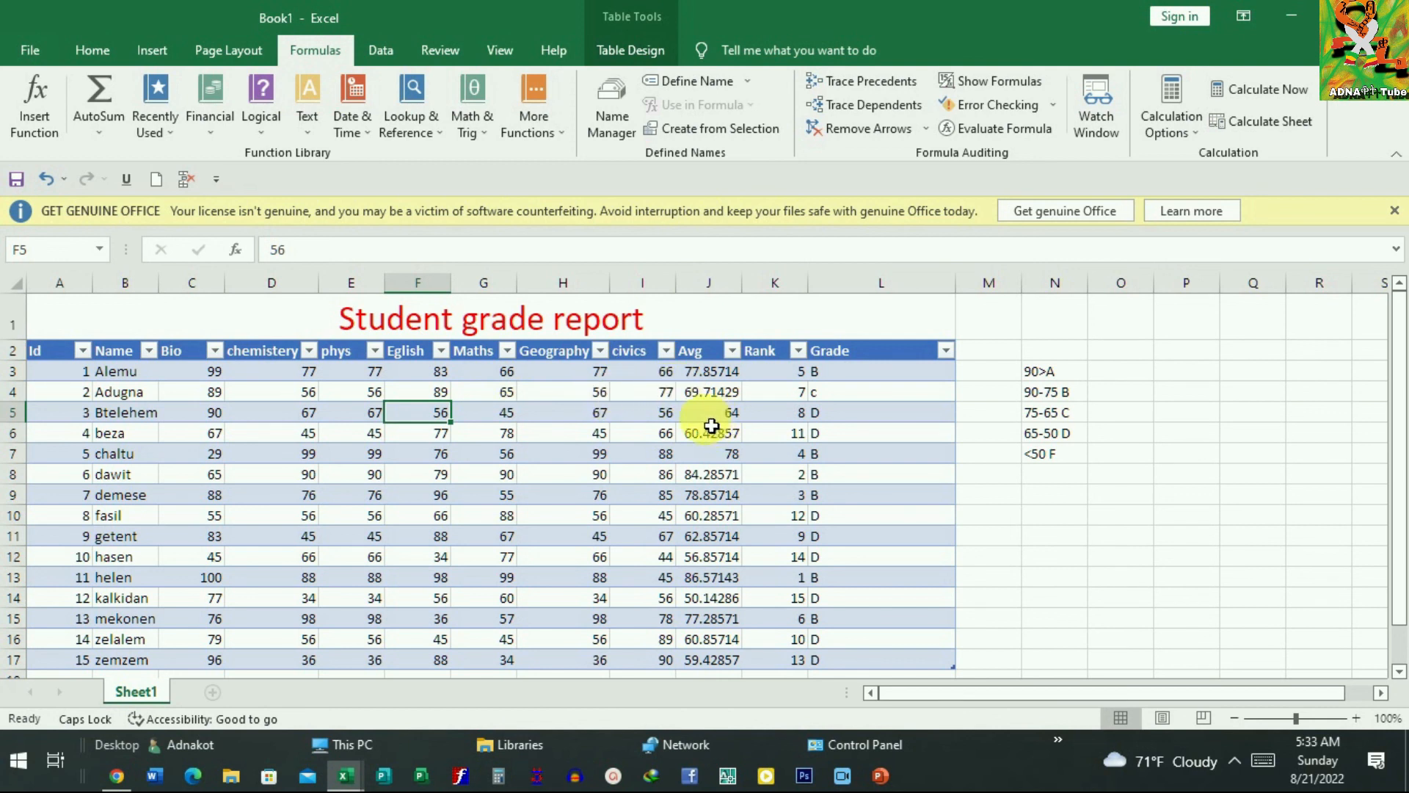
pyautogui.click(608, 397)
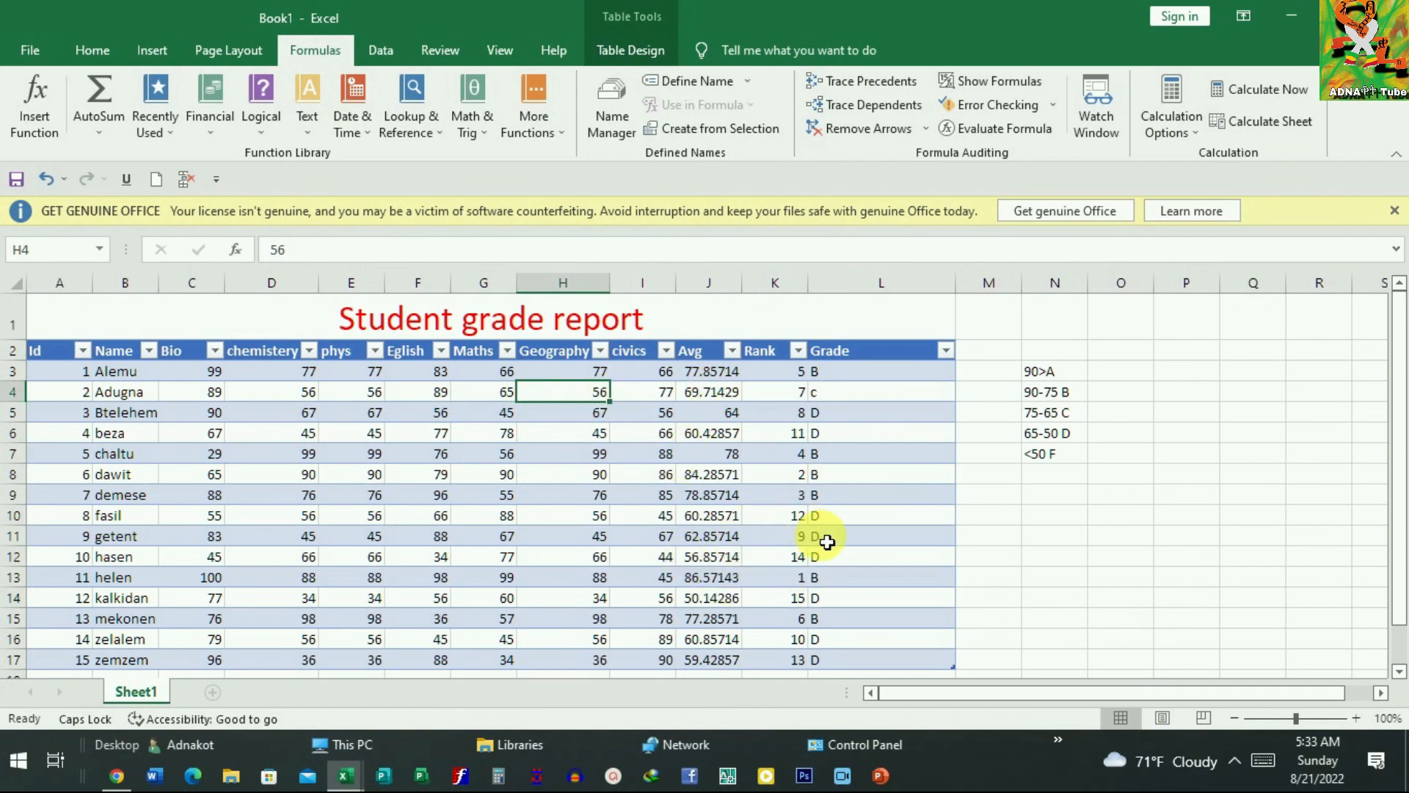
pyautogui.scroll(-1, 809, 636)
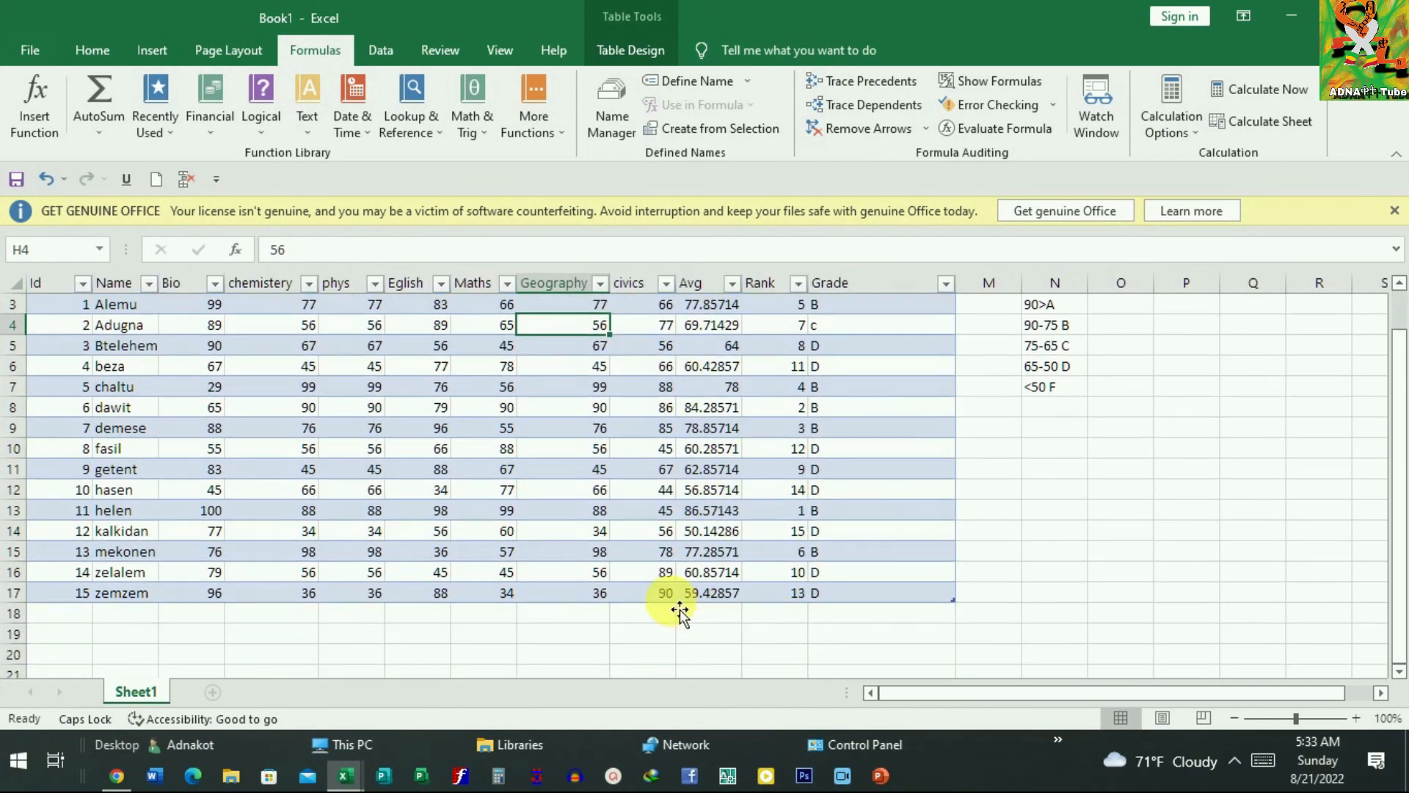
pyautogui.click(592, 598)
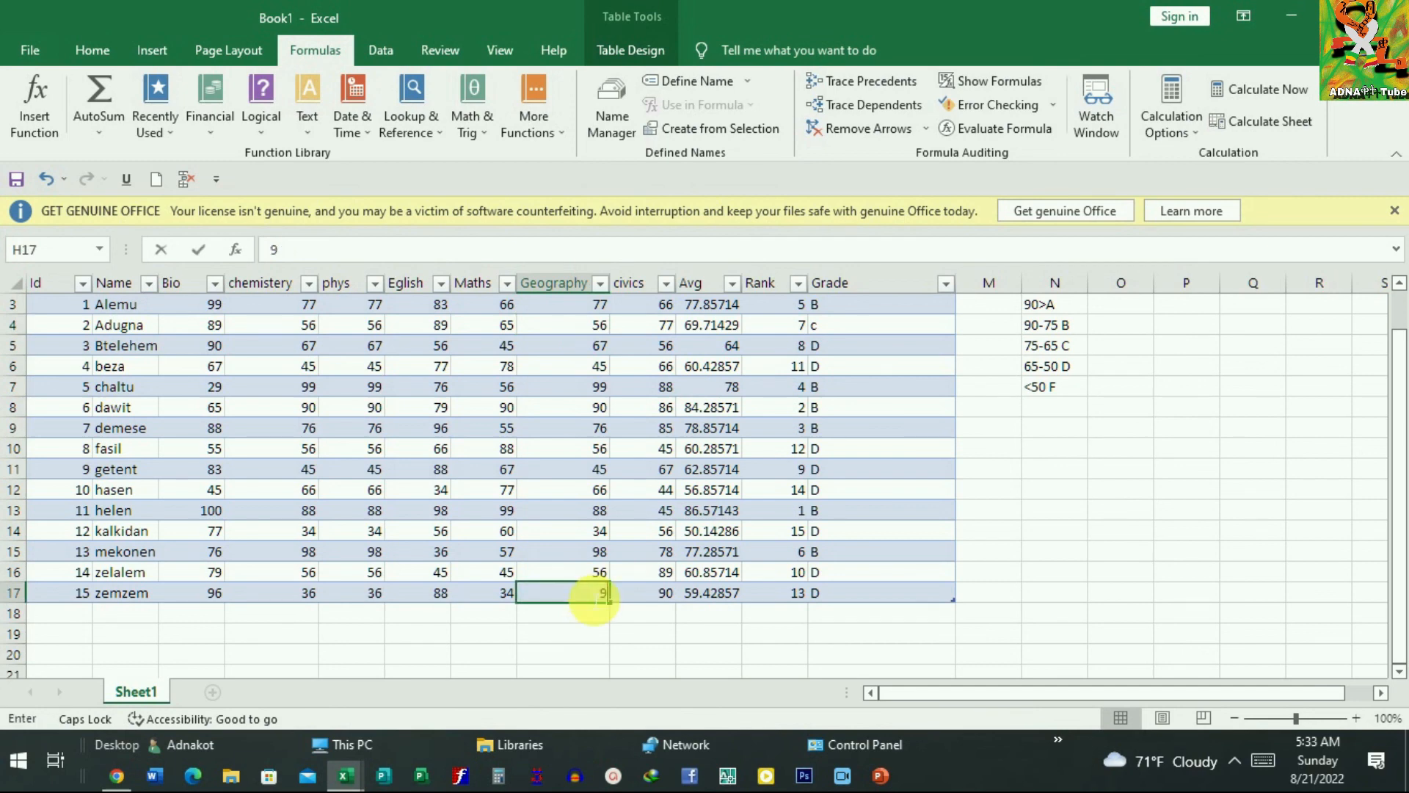
pyautogui.write('90')
pyautogui.press('Return')
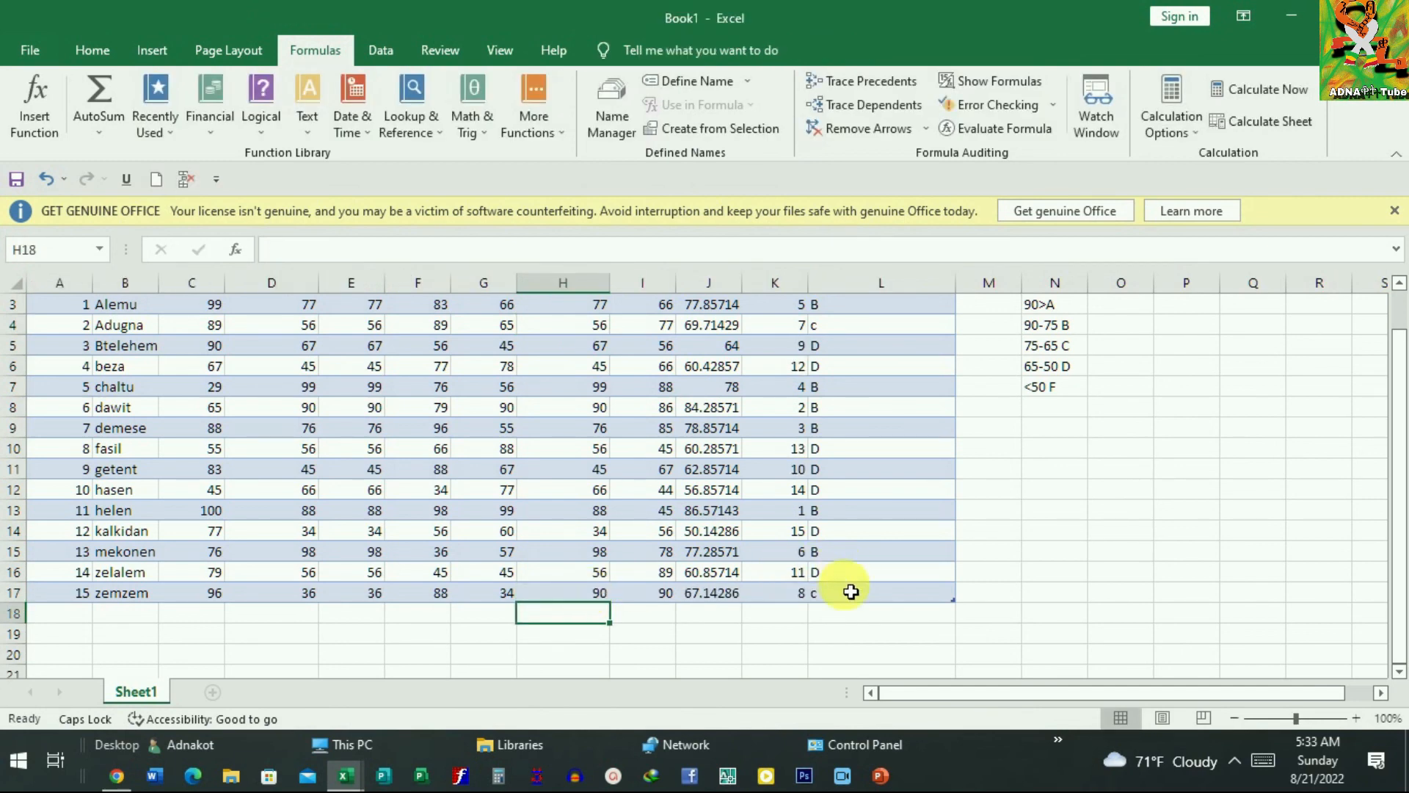
pyautogui.scroll(1, 849, 559)
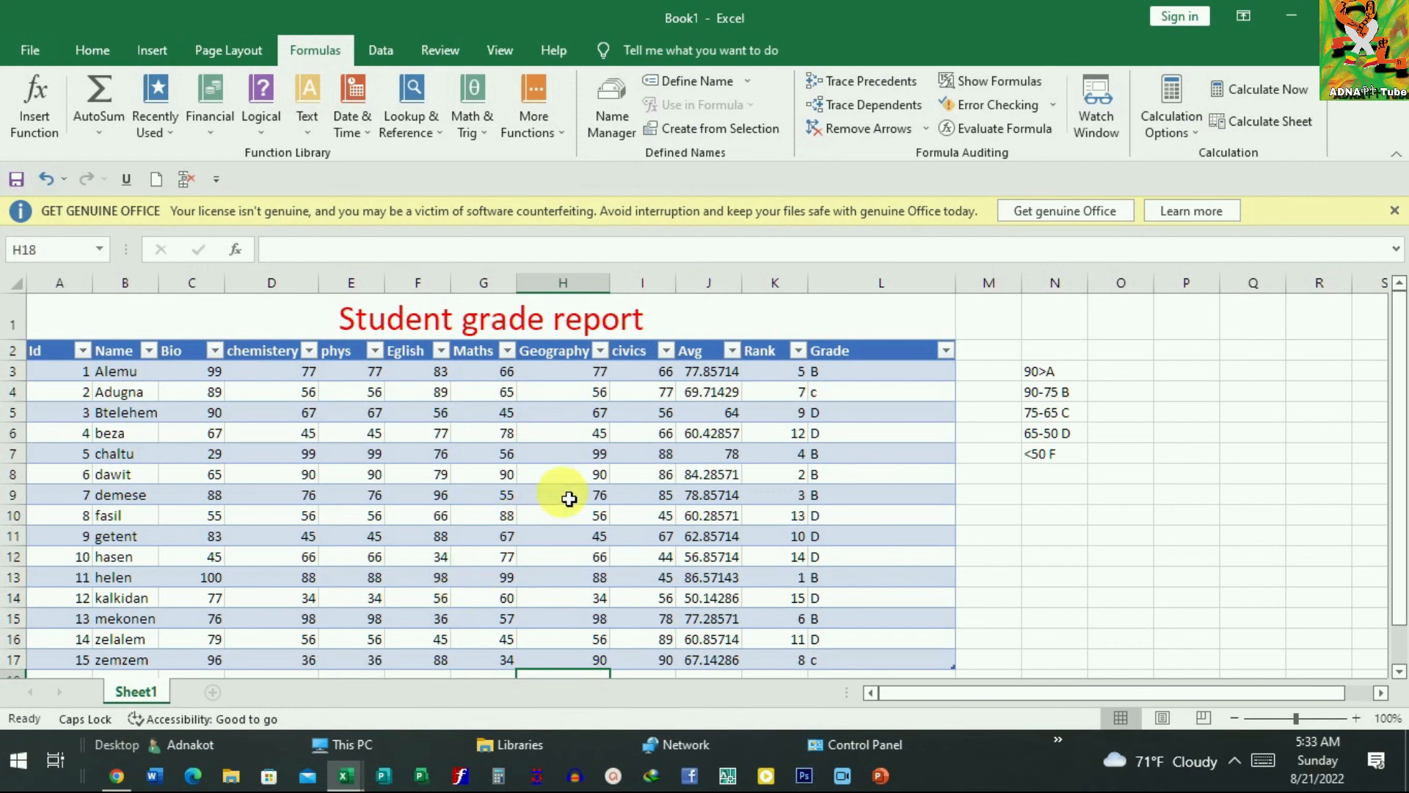
pyautogui.scroll(-1, 658, 489)
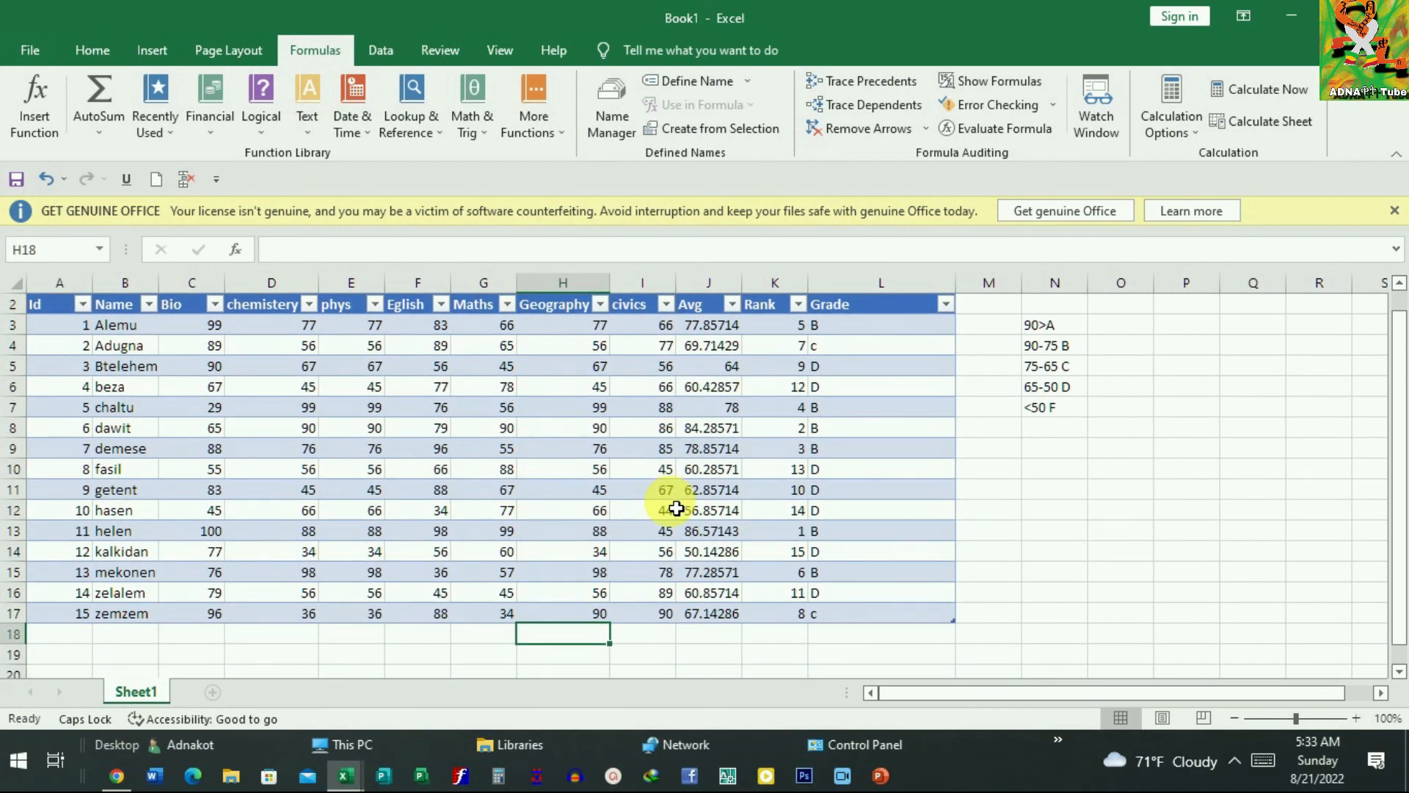